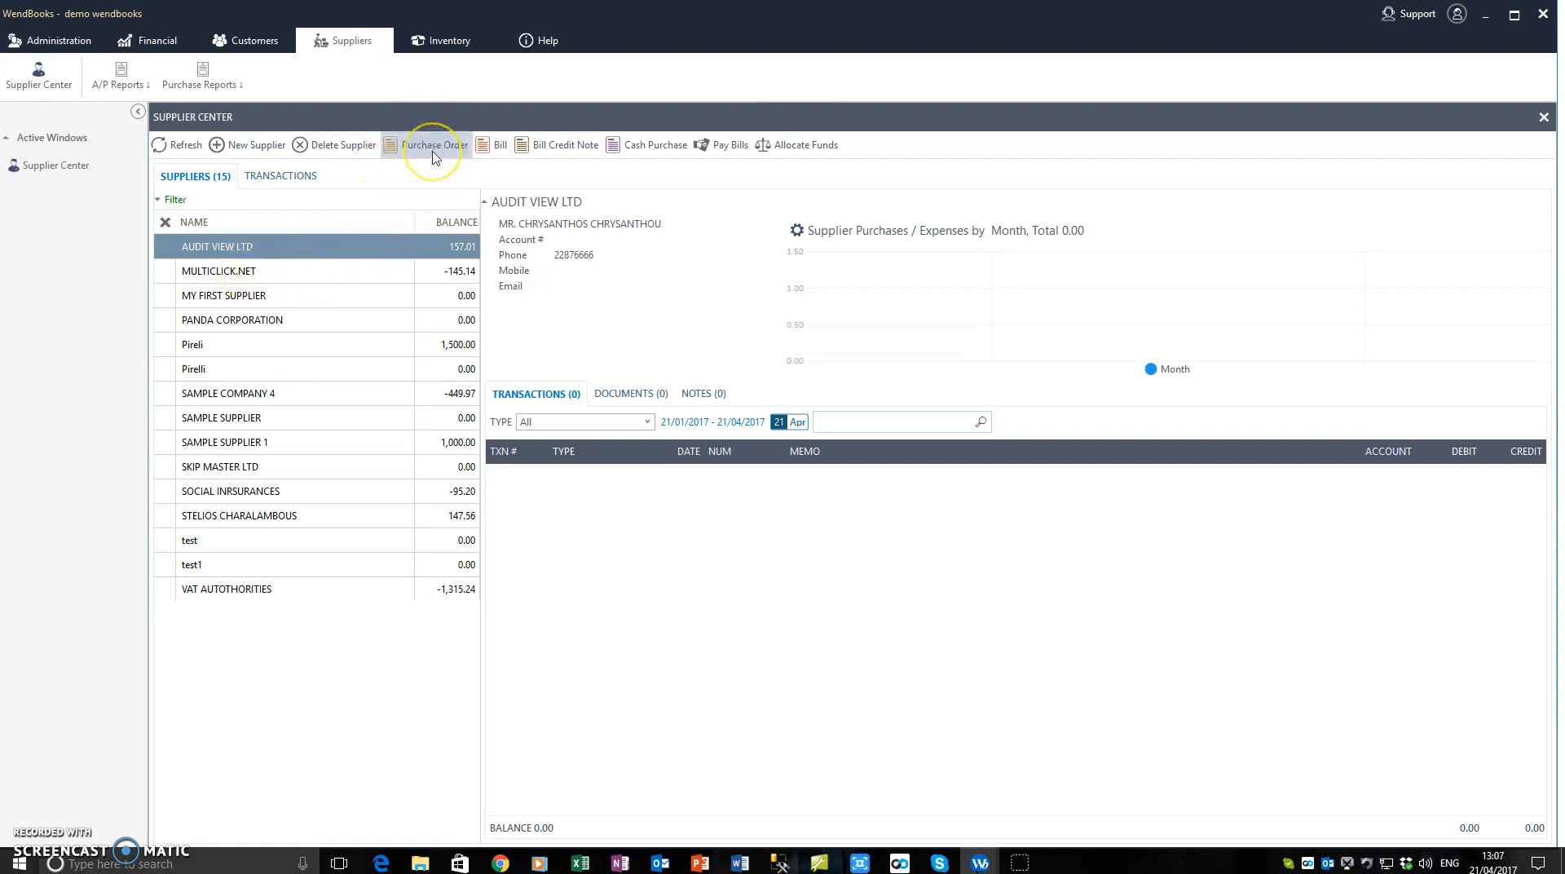
Step: Create a new purchase order and choose SAMPLE SUPPLIER as its supplier
click(433, 152)
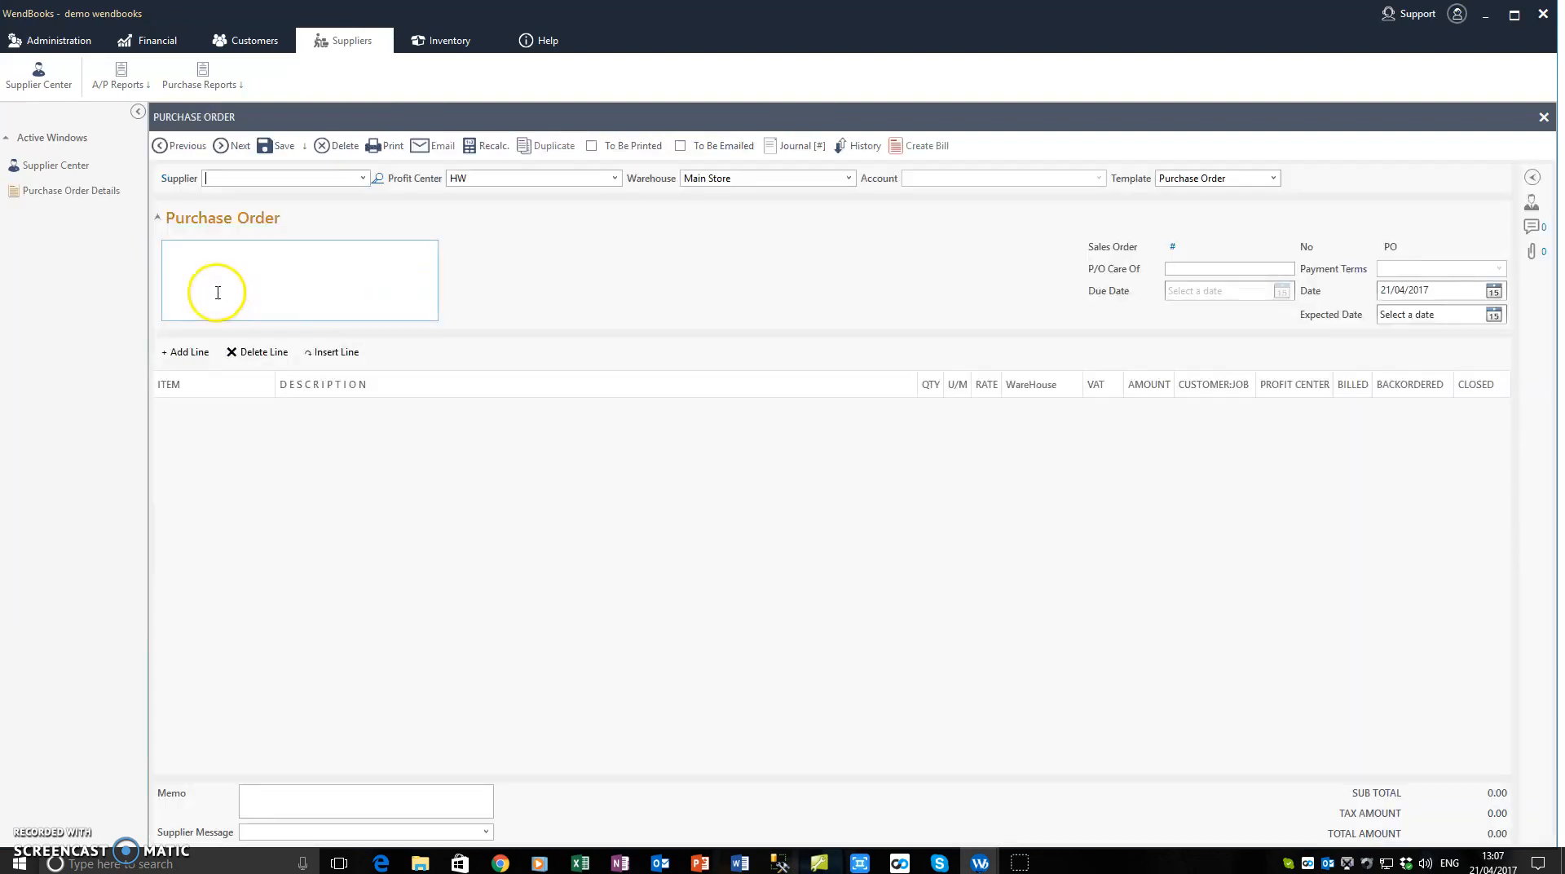
click(362, 179)
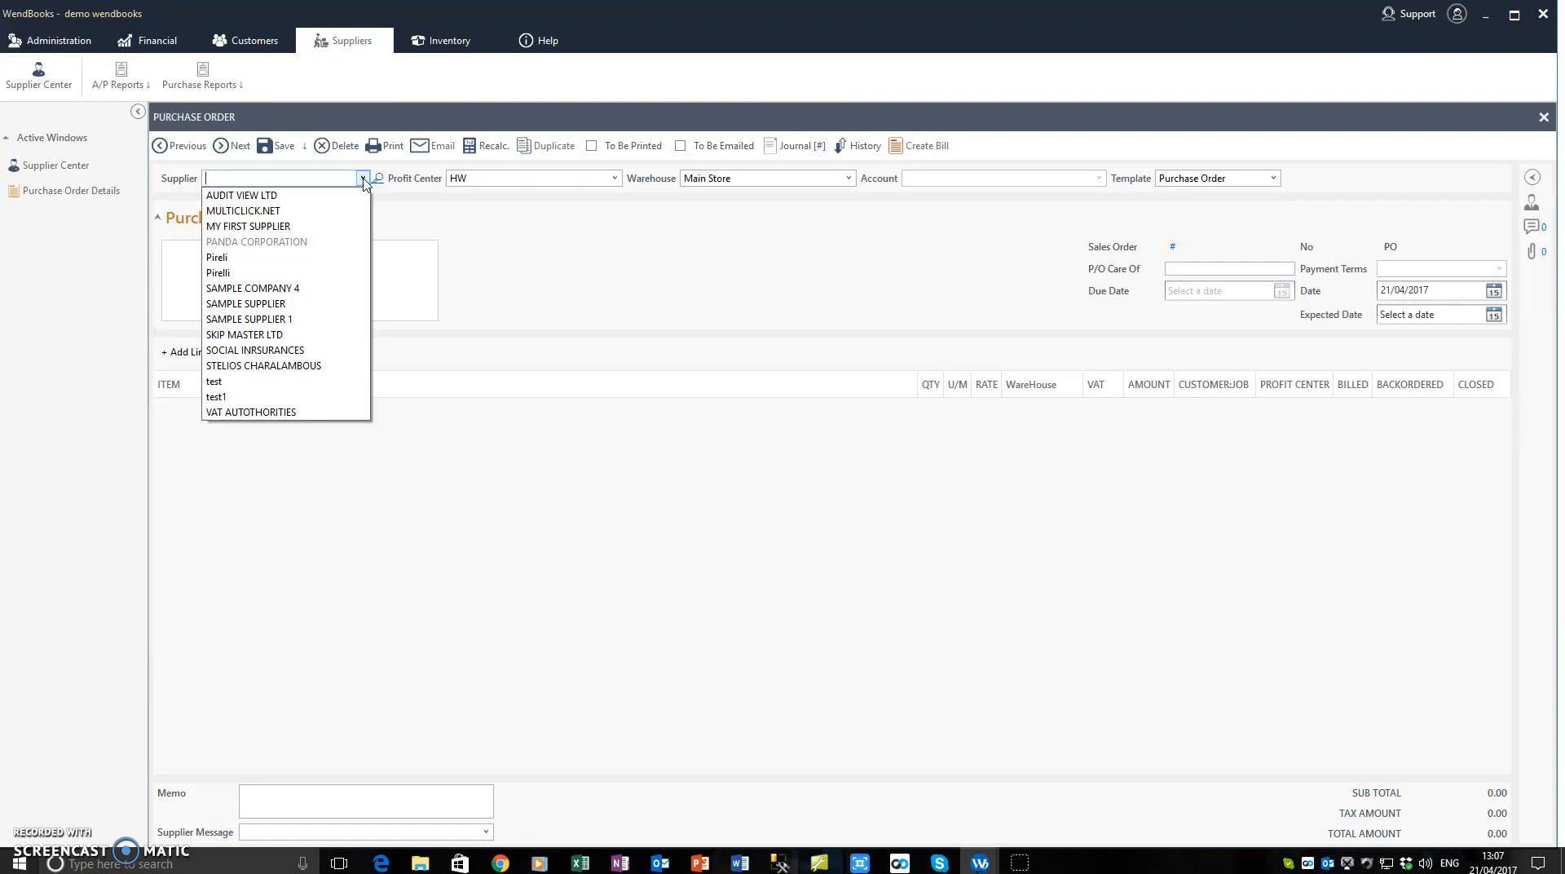
click(277, 320)
click(306, 275)
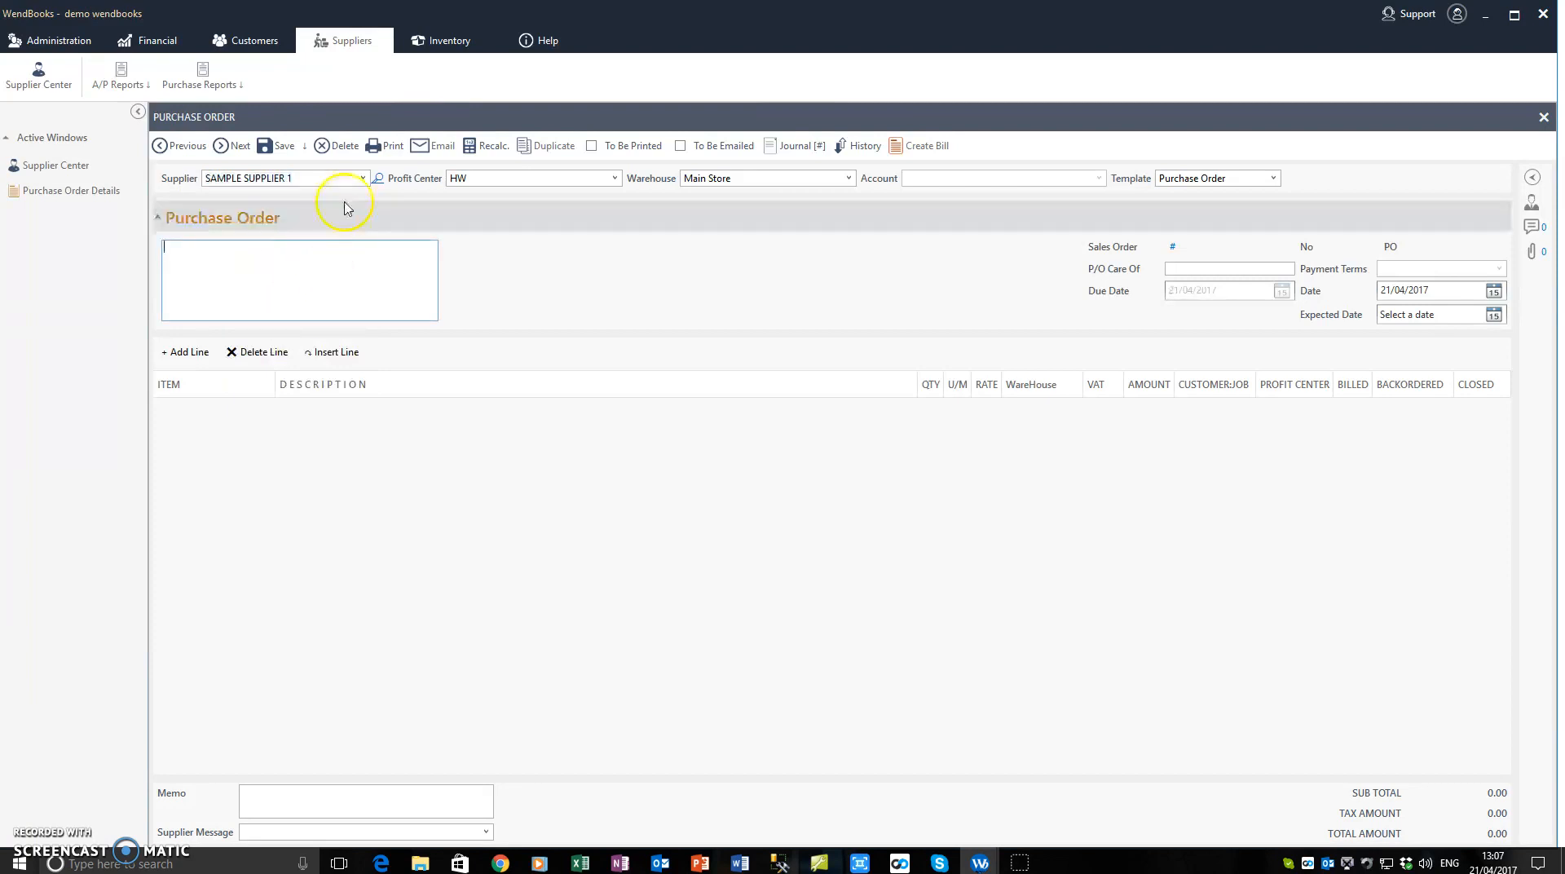
click(362, 179)
click(279, 305)
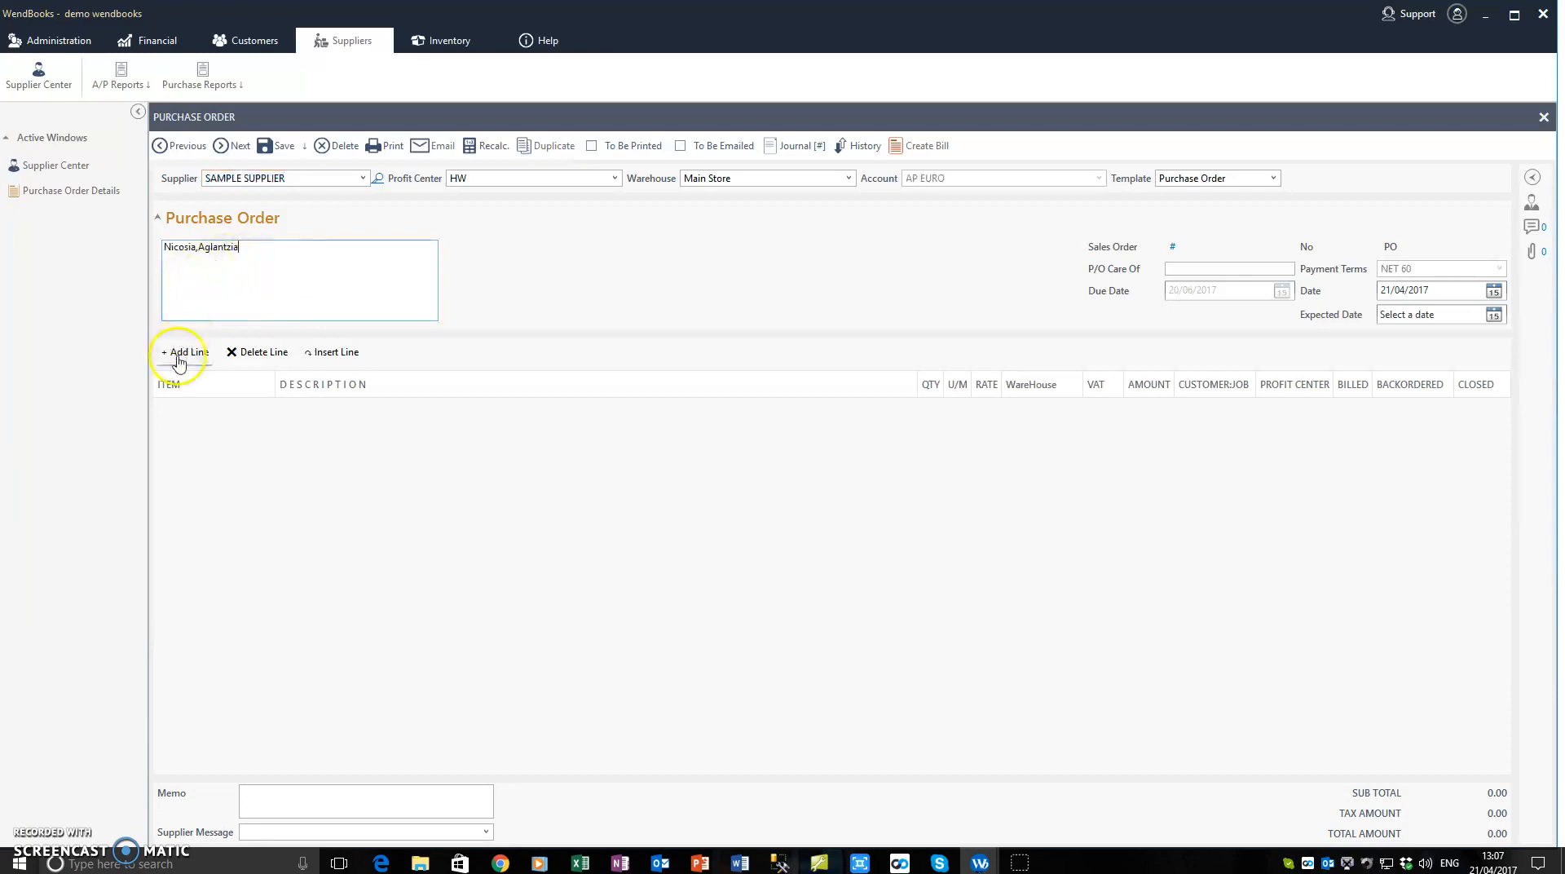
Step: Examine the purchase order's header fields: profit center, warehouse, supplier, template, P/O Care Of, dates and supplier address
click(566, 180)
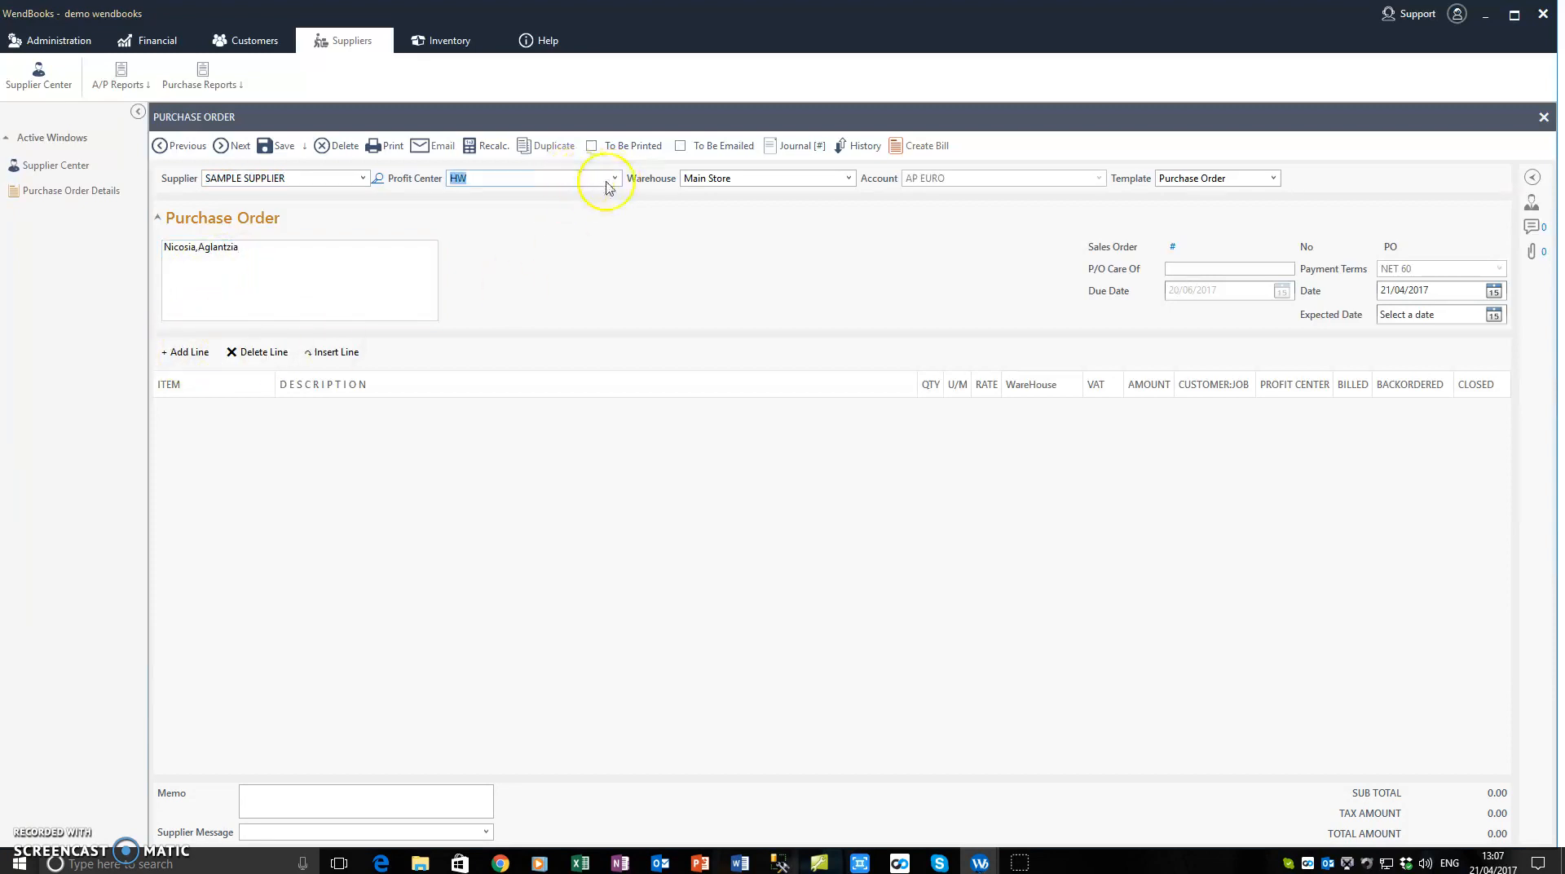
click(814, 181)
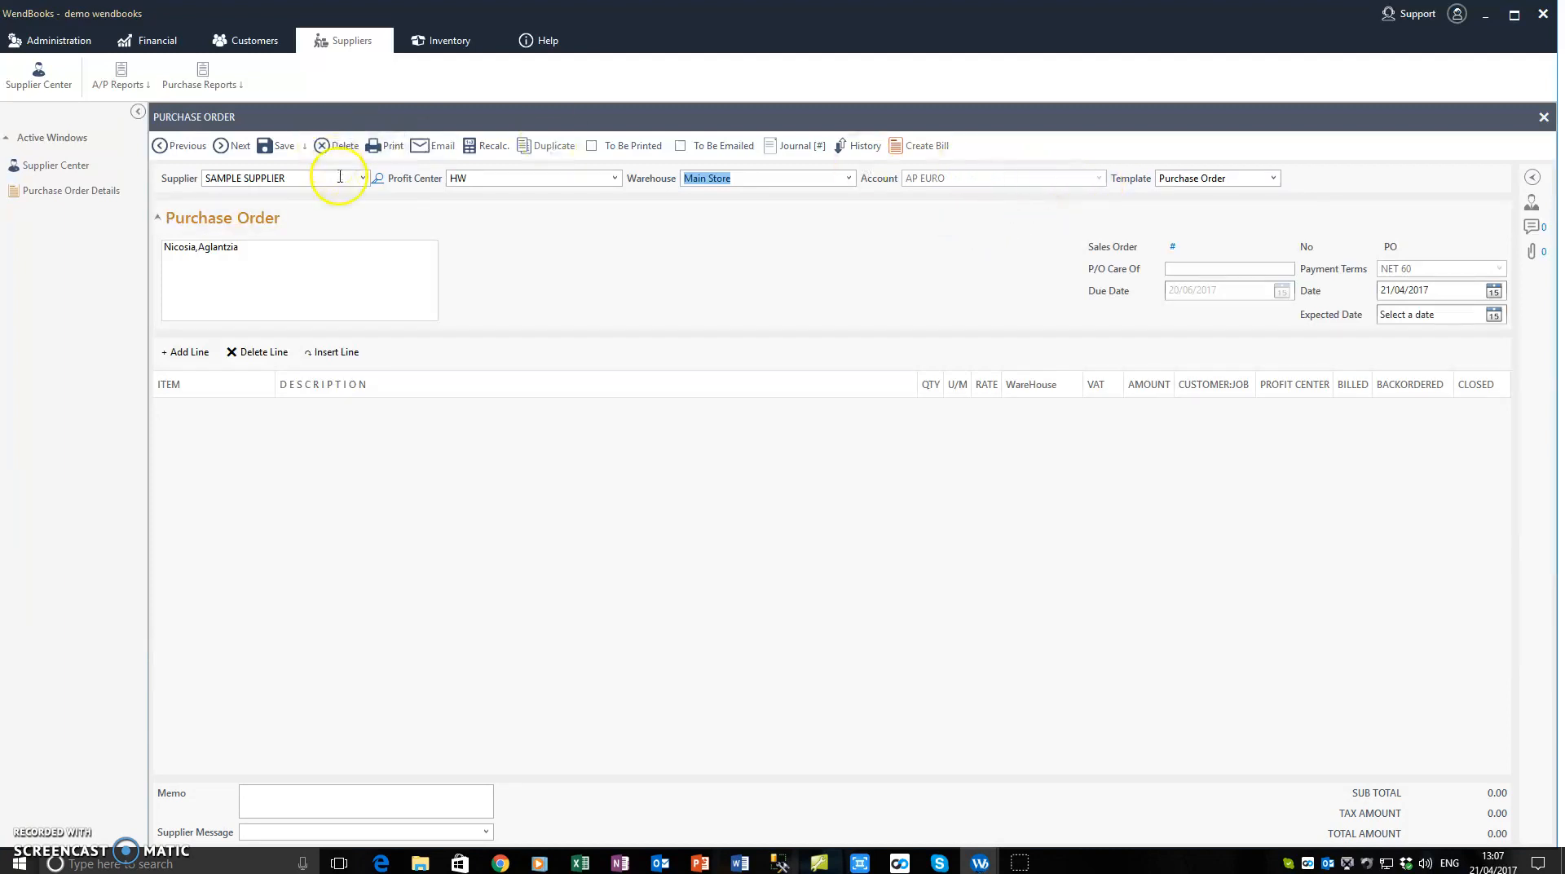
click(312, 181)
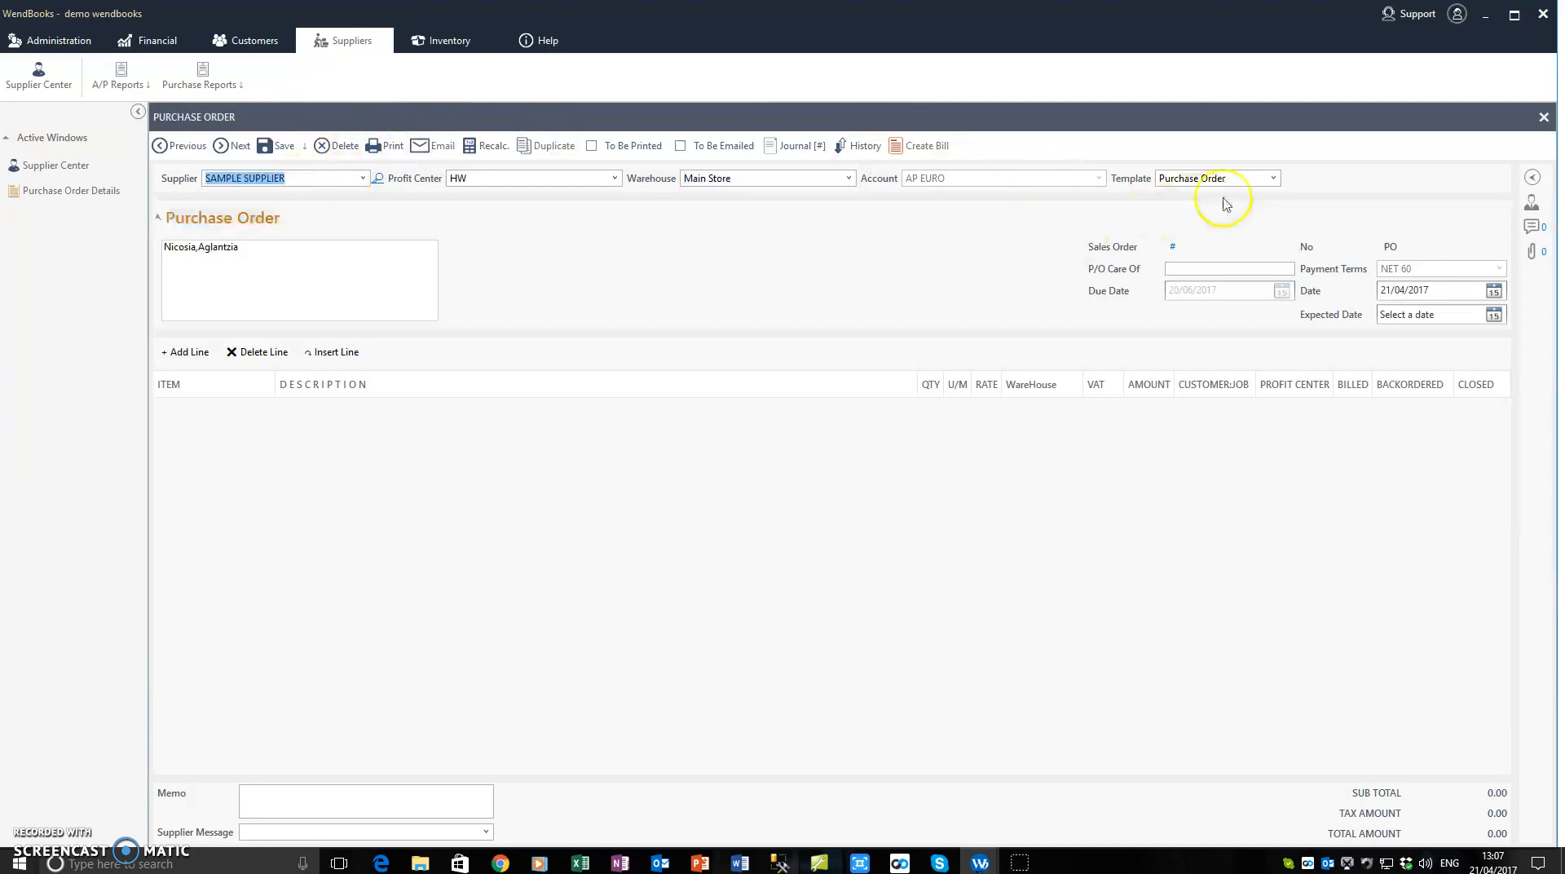
click(1273, 181)
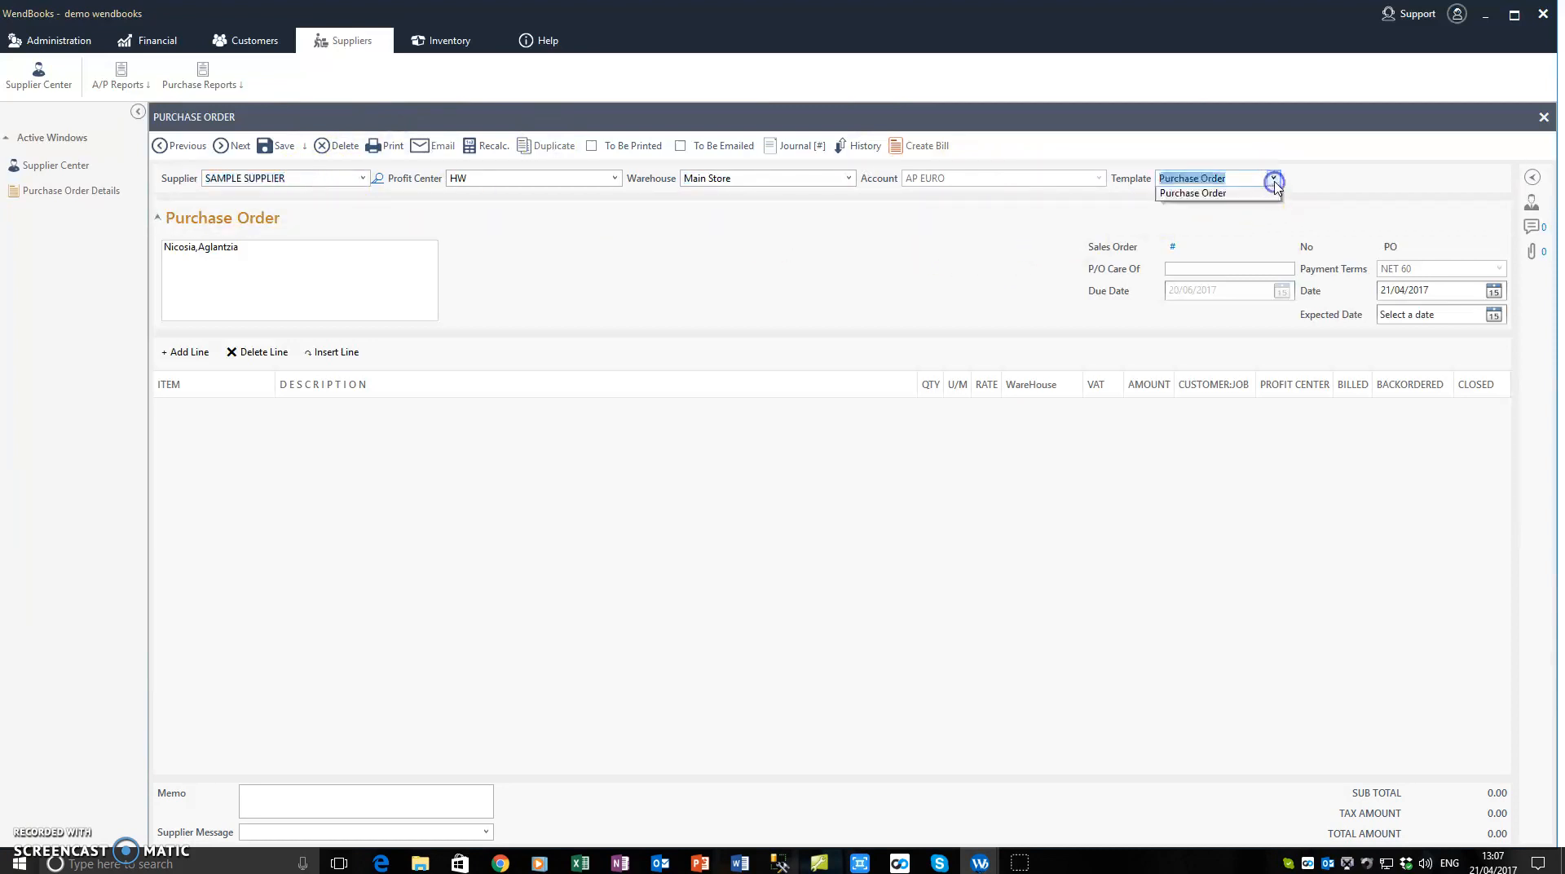
click(1015, 242)
click(1187, 267)
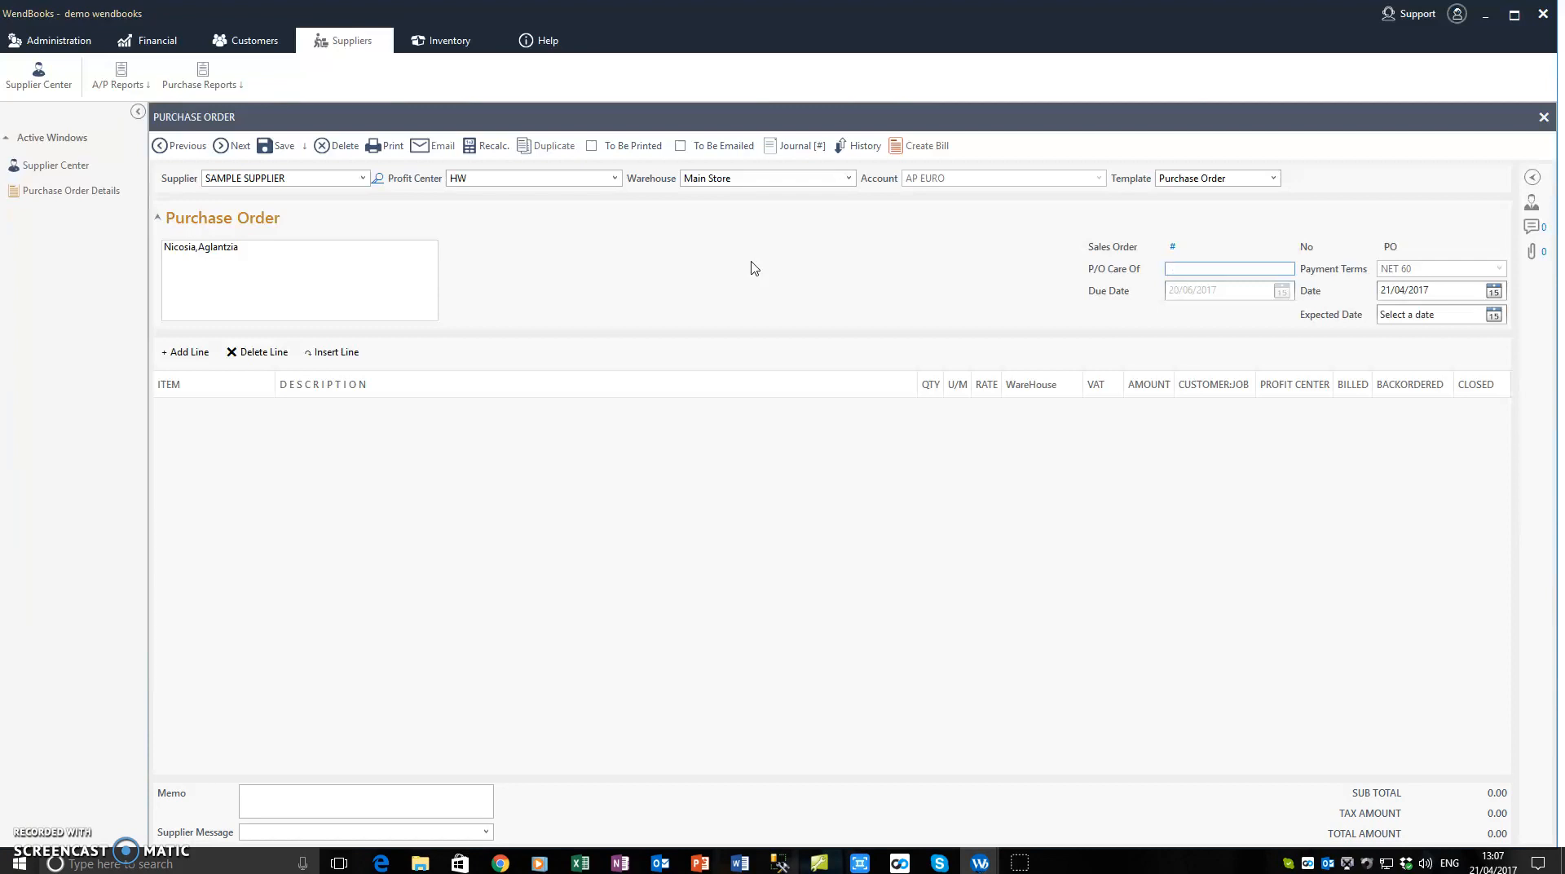
click(1450, 292)
click(313, 178)
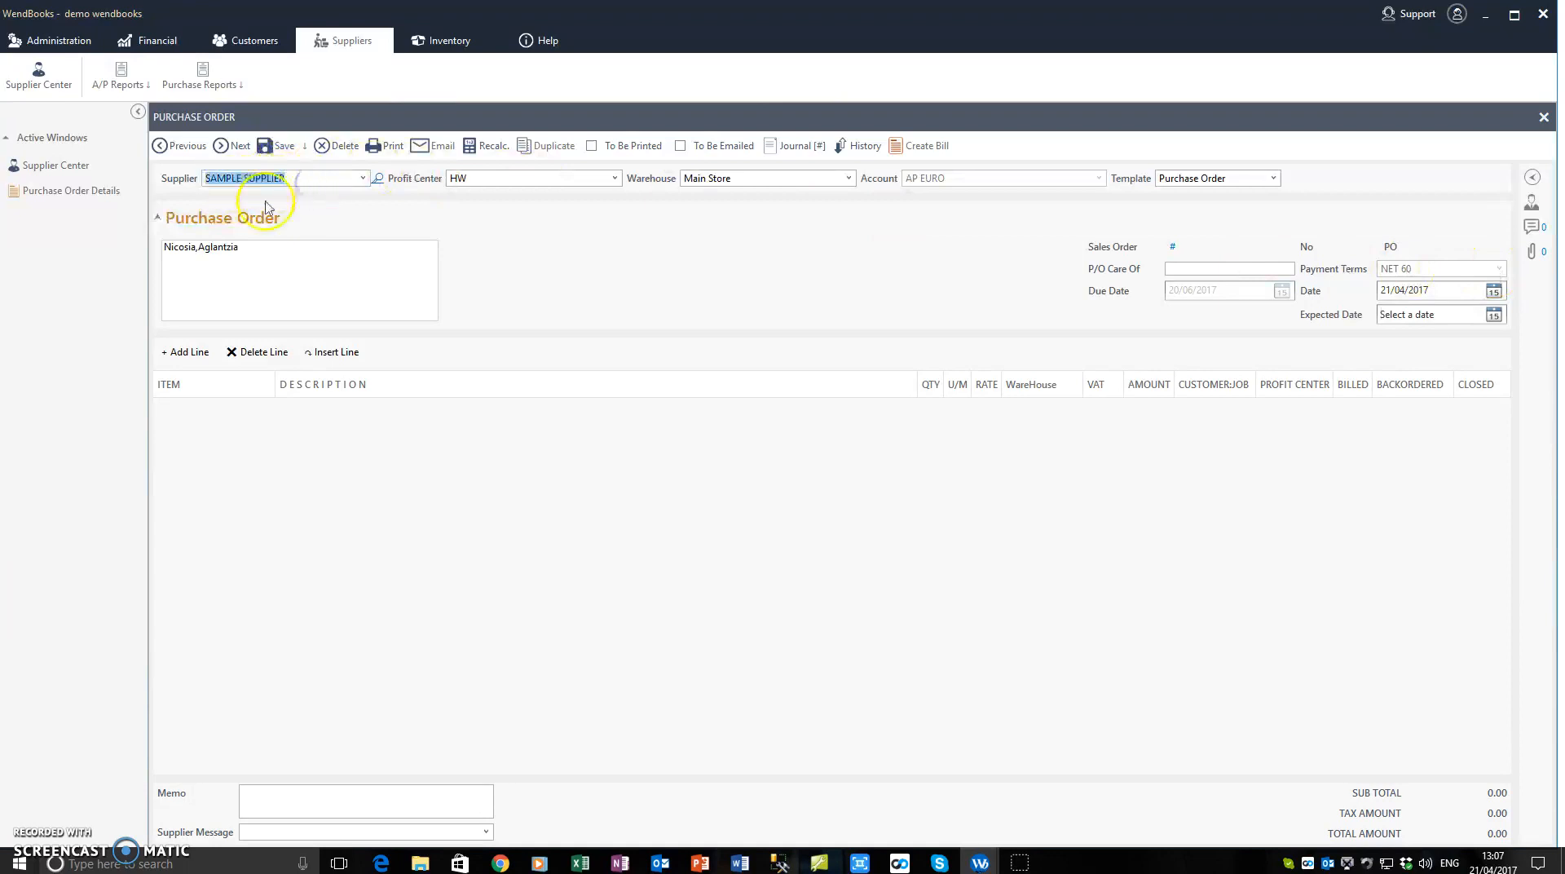
click(321, 245)
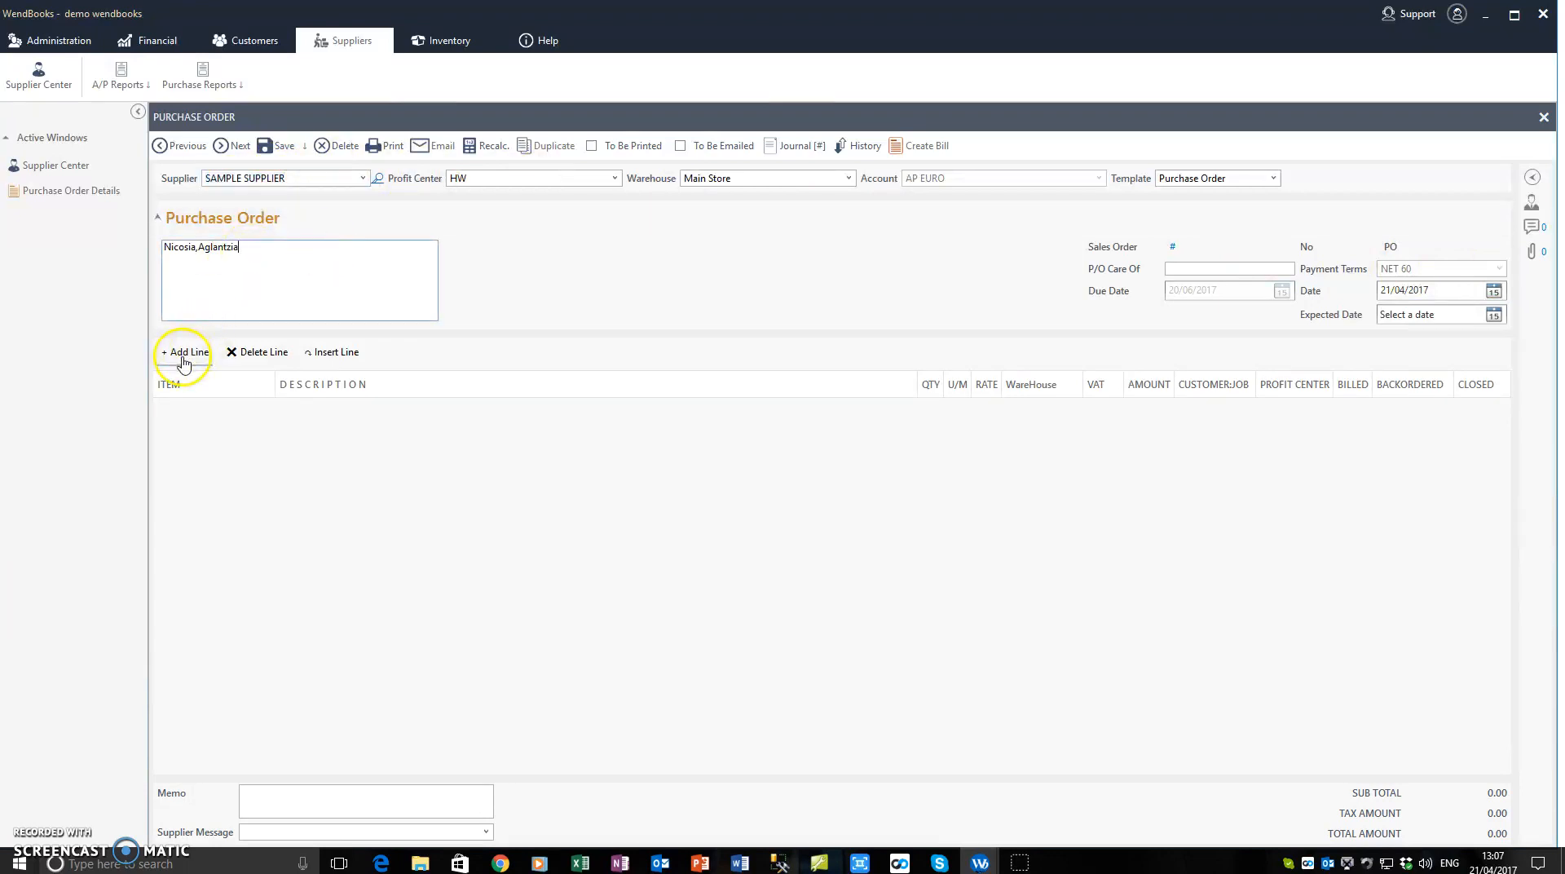
click(184, 359)
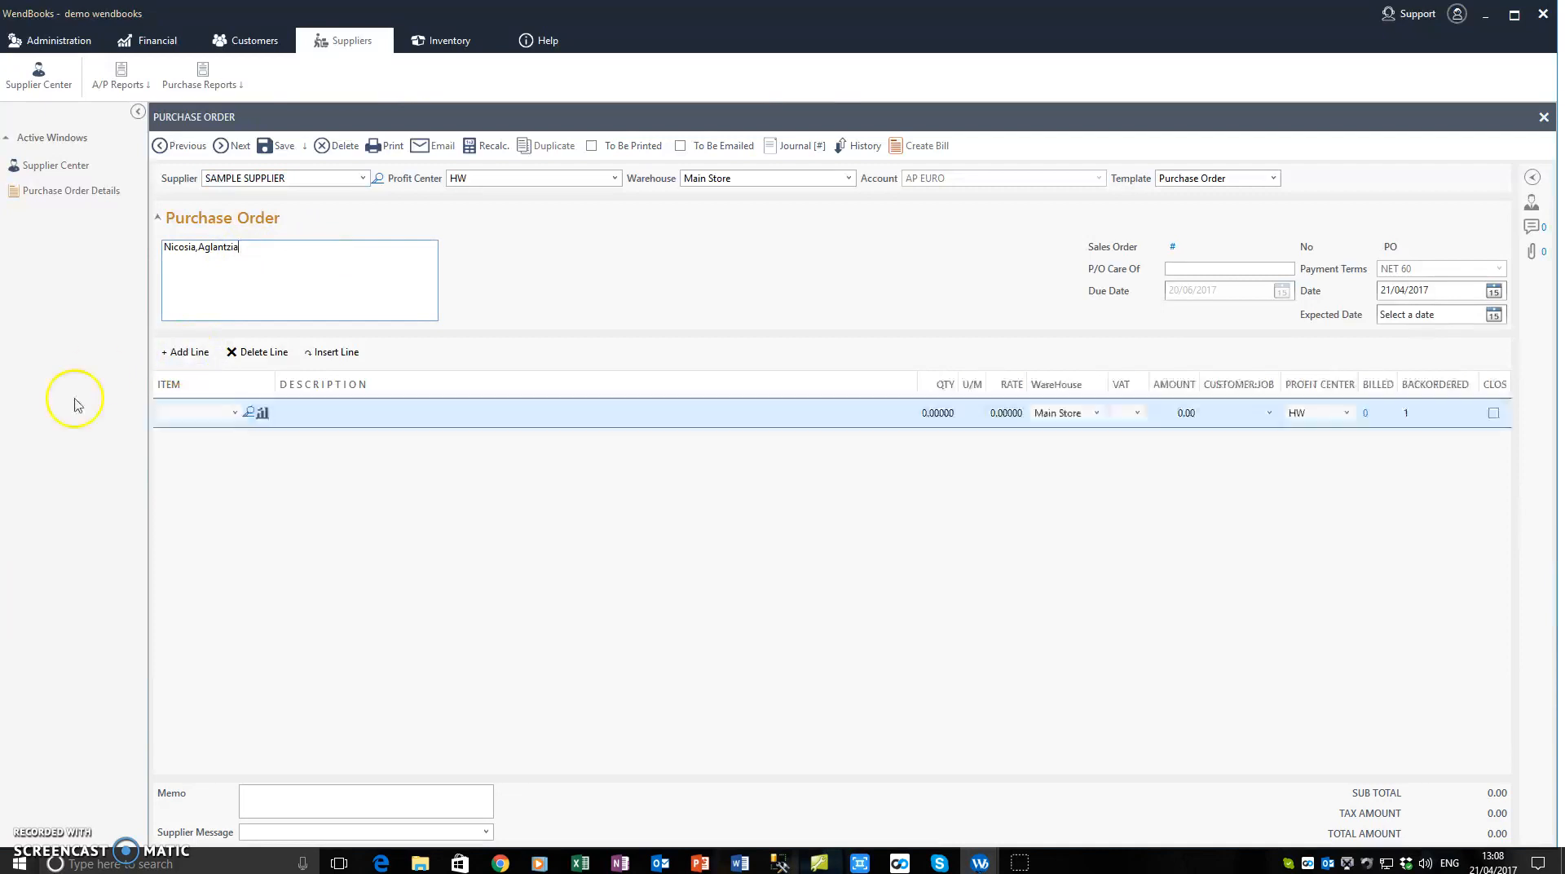
click(234, 414)
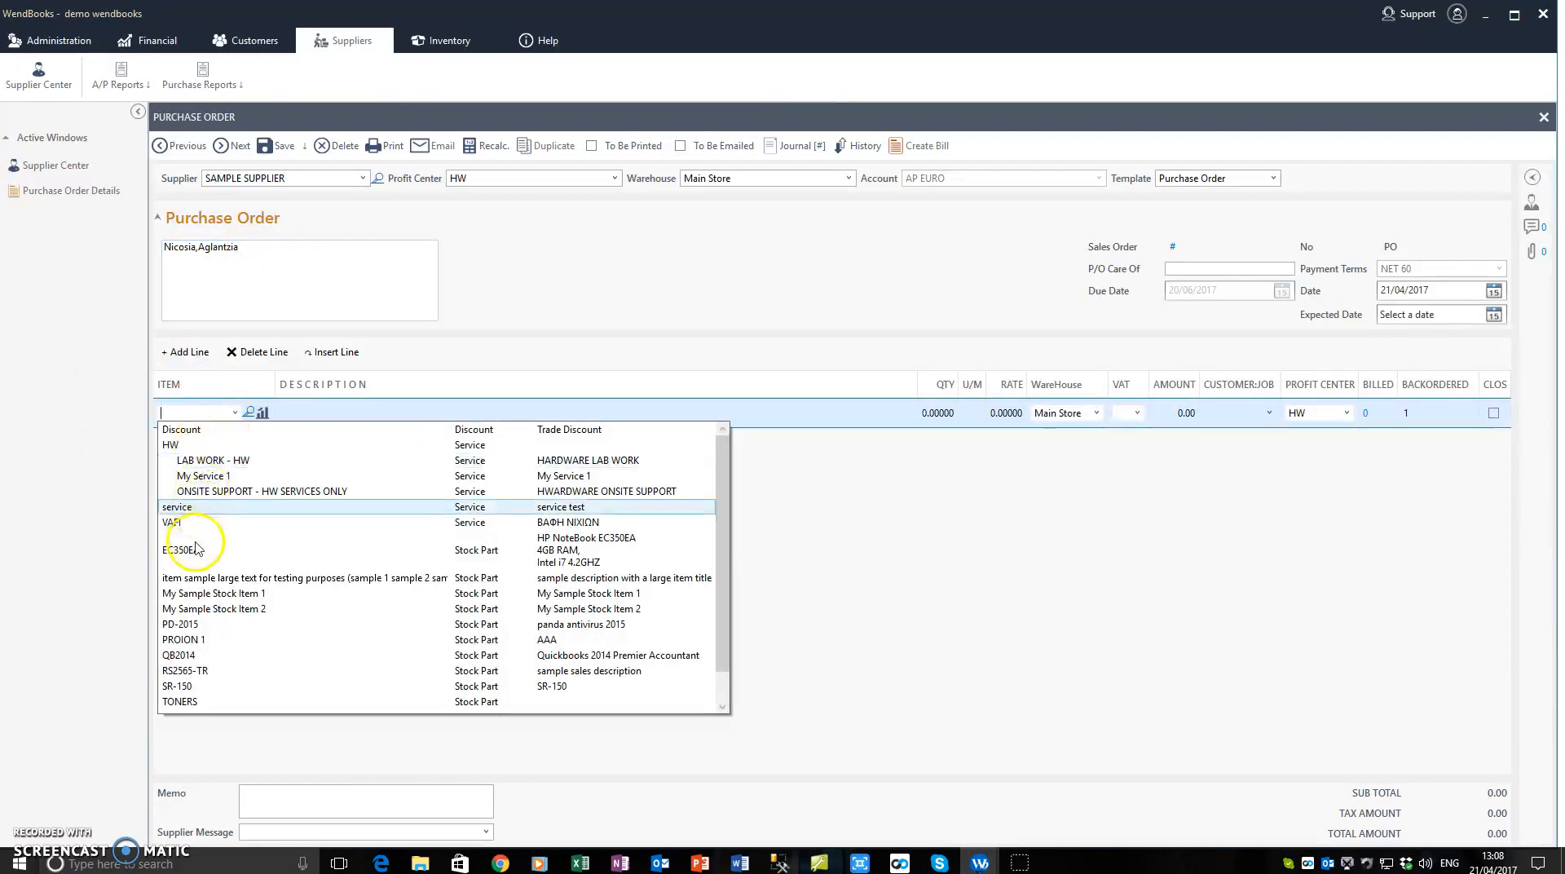
click(195, 626)
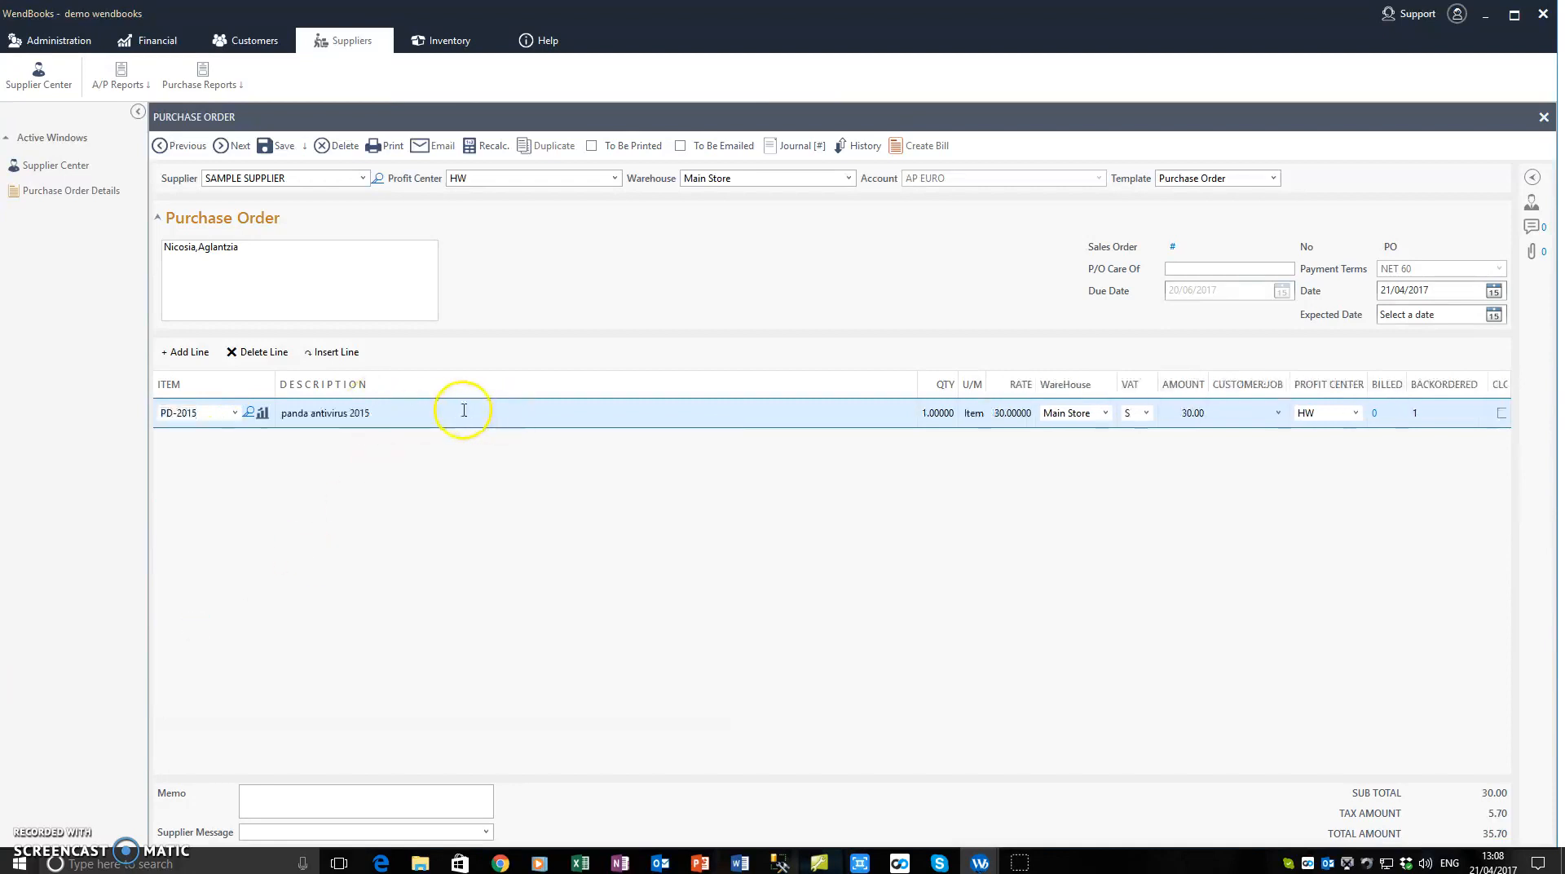
drag(463, 410, 244, 402)
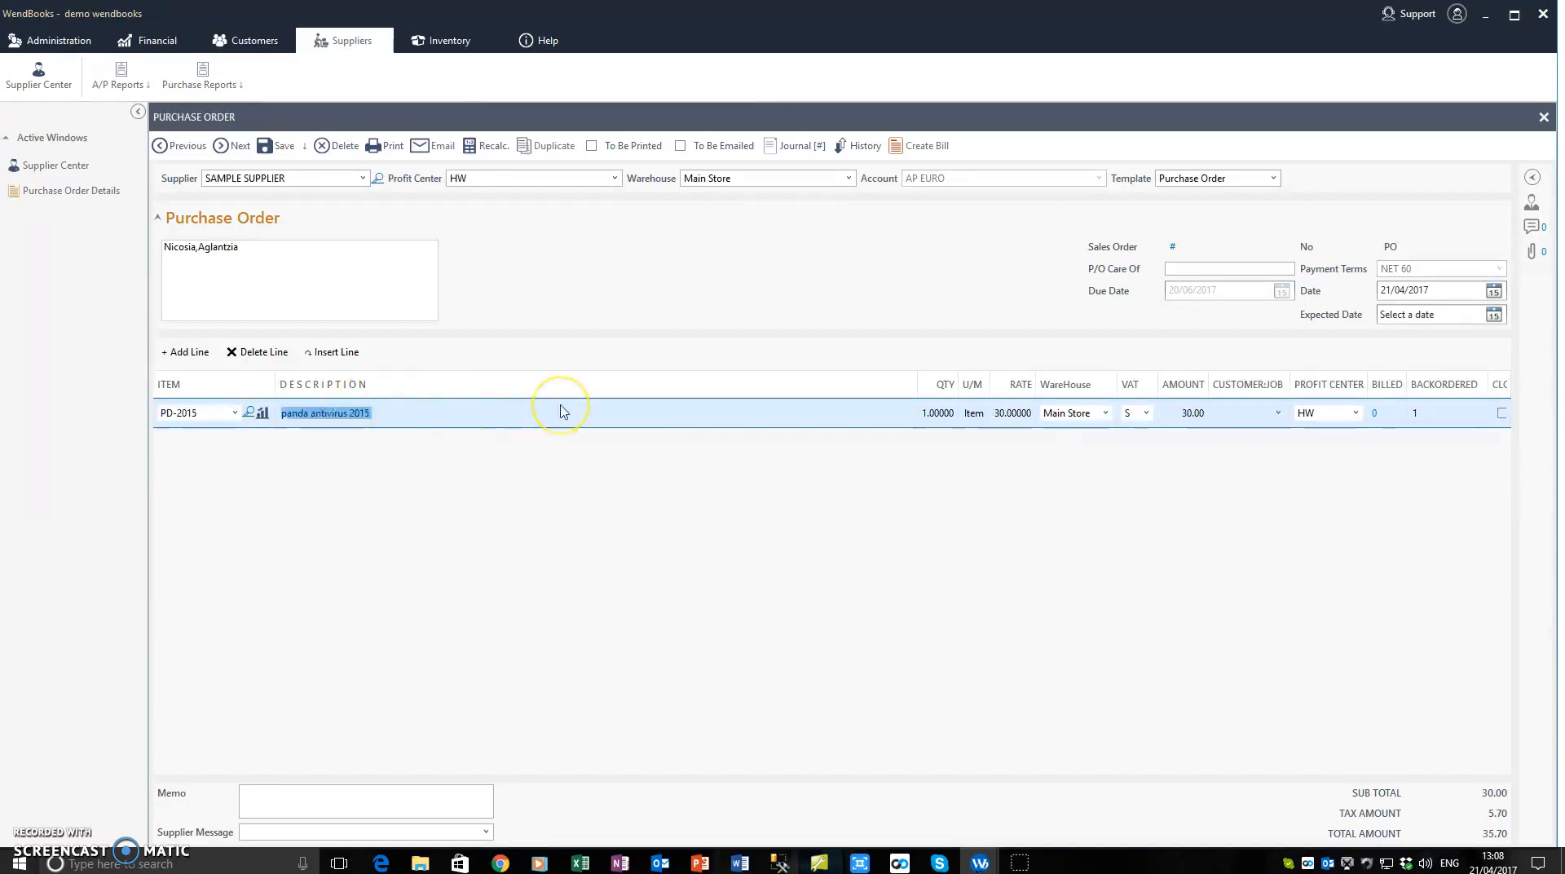
text(asdf)
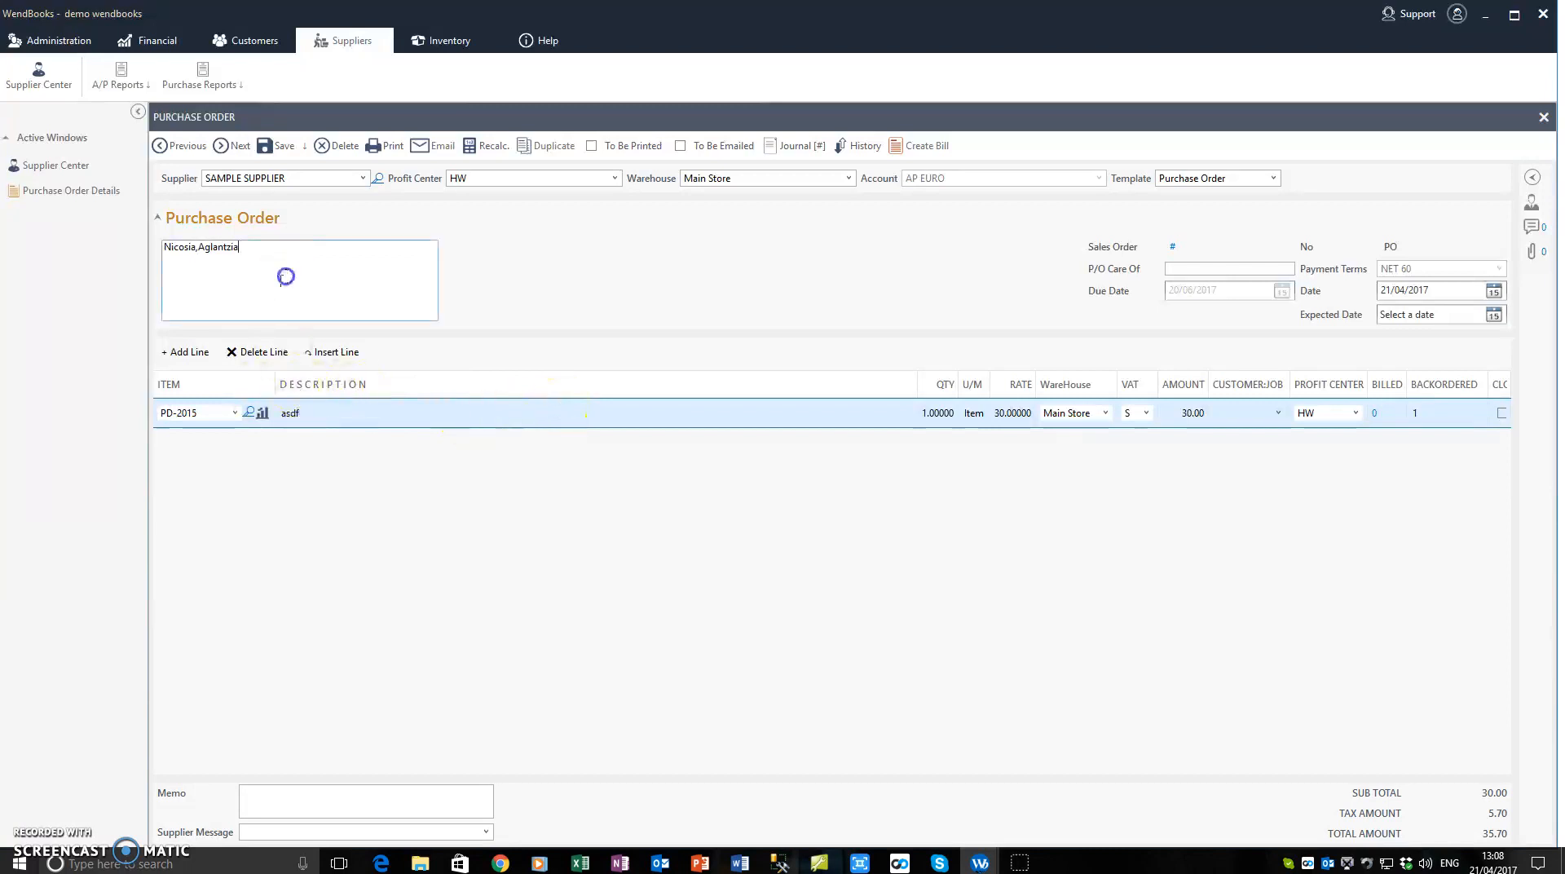
click(246, 351)
Step: Add two order lines, one for My Sample Stock Item 1 and one for My Sample Stock Item 2
click(189, 351)
click(235, 413)
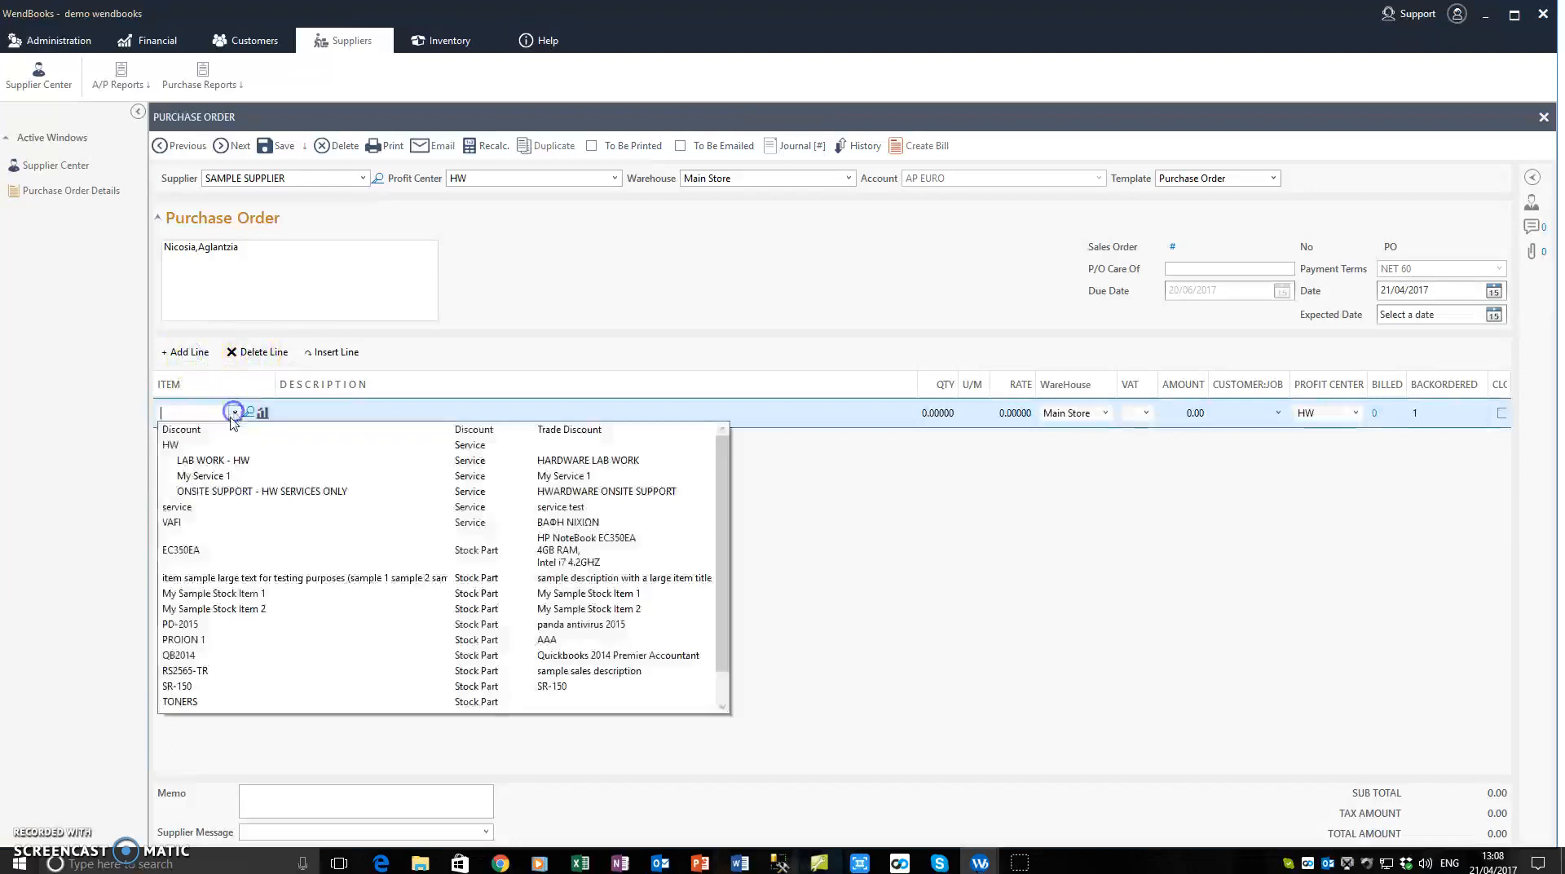
click(210, 594)
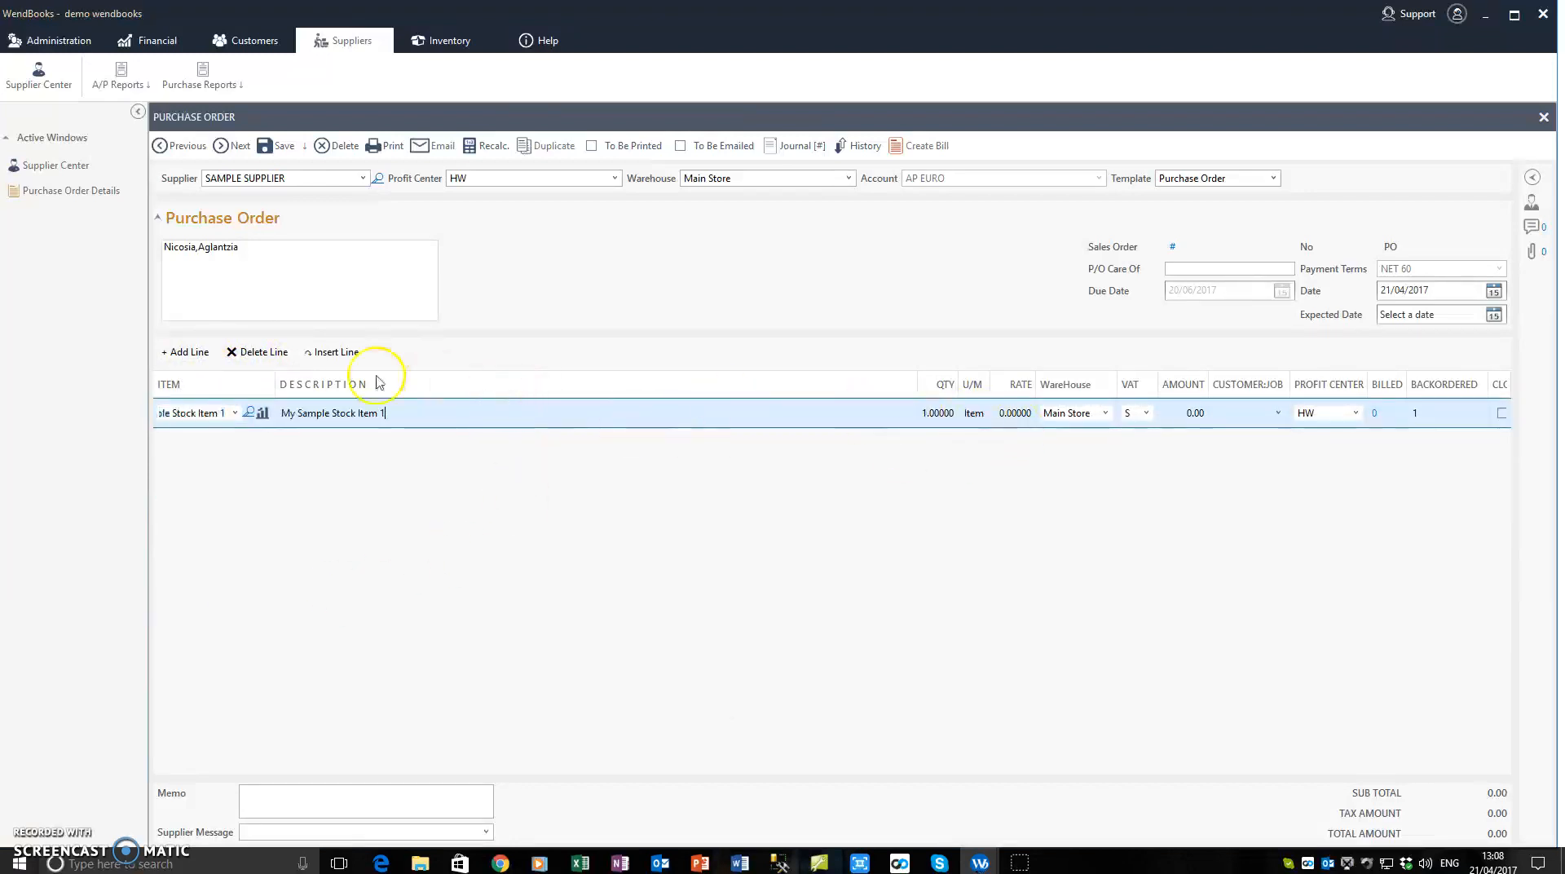
click(165, 354)
click(234, 441)
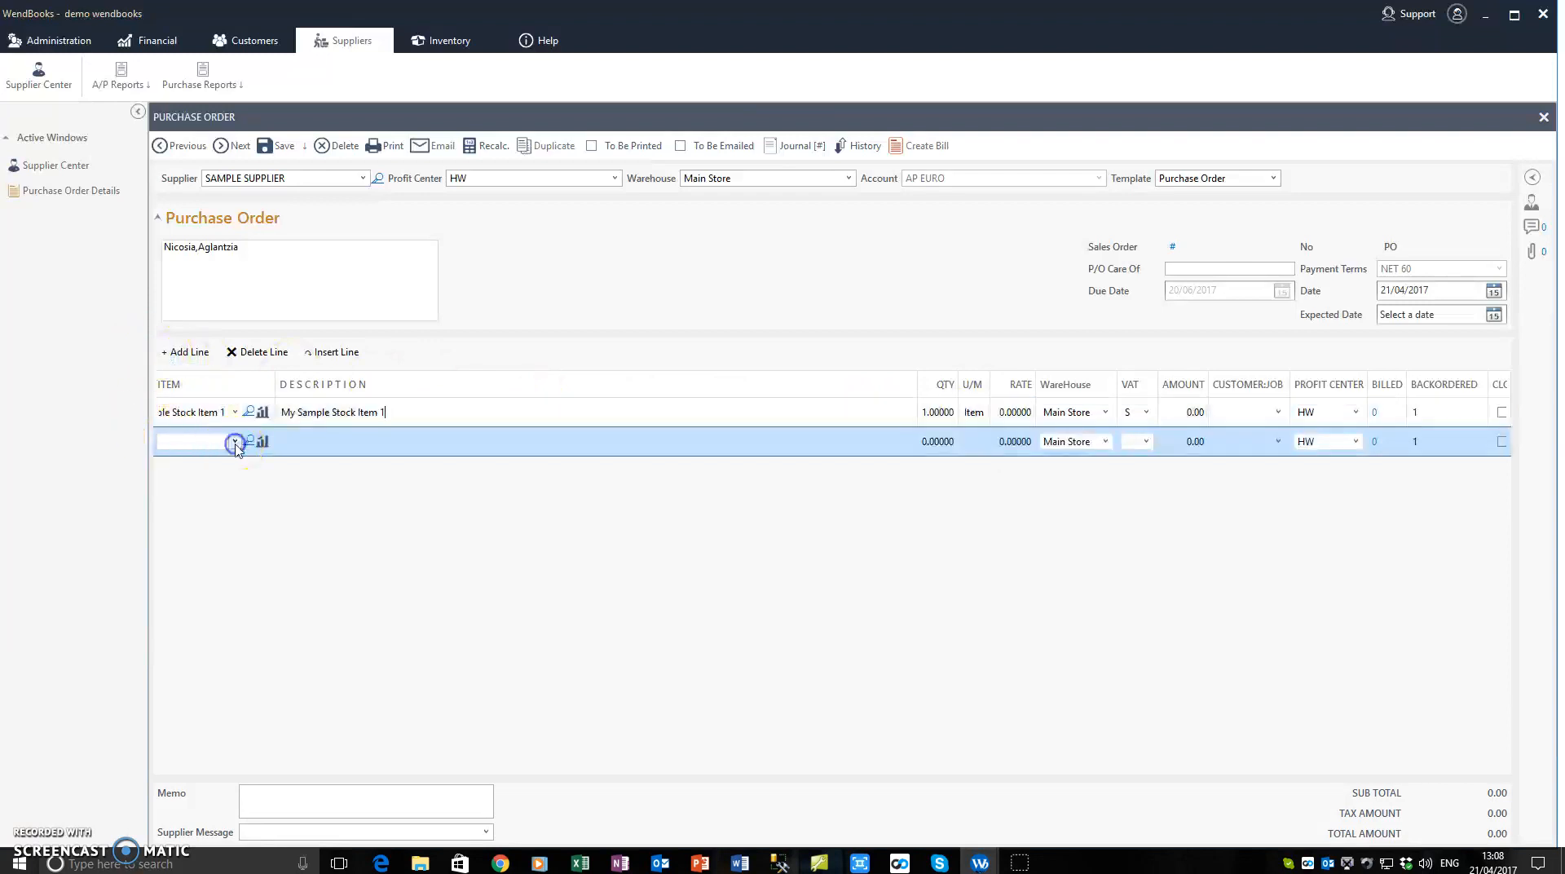
click(216, 637)
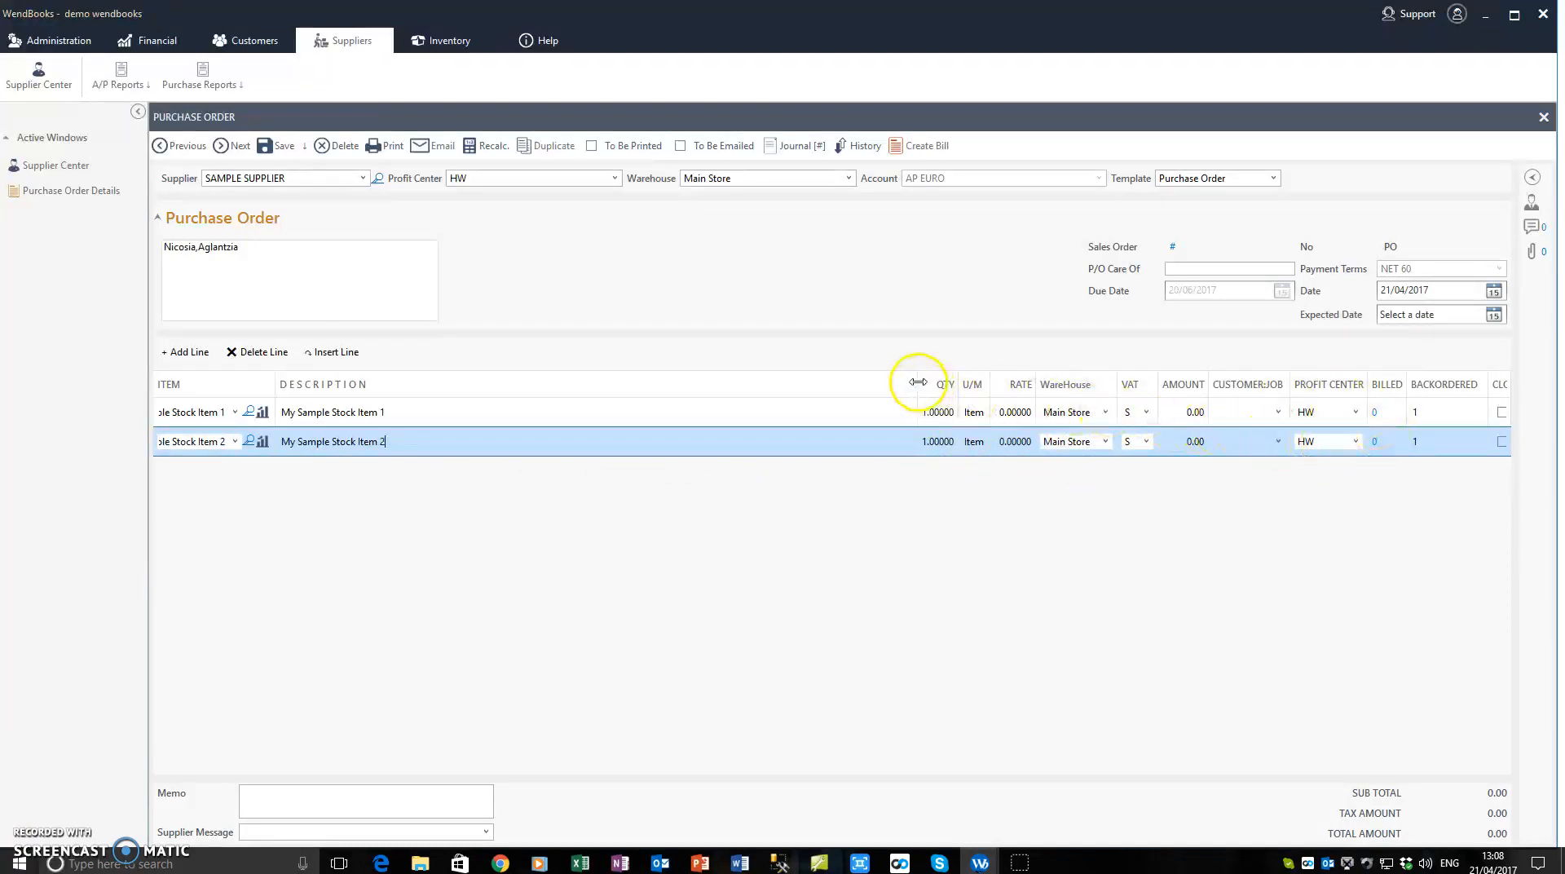
Step: Narrow the Description column of the order lines, and collapse and re-expand the Purchase Order header section
drag(916, 383, 819, 382)
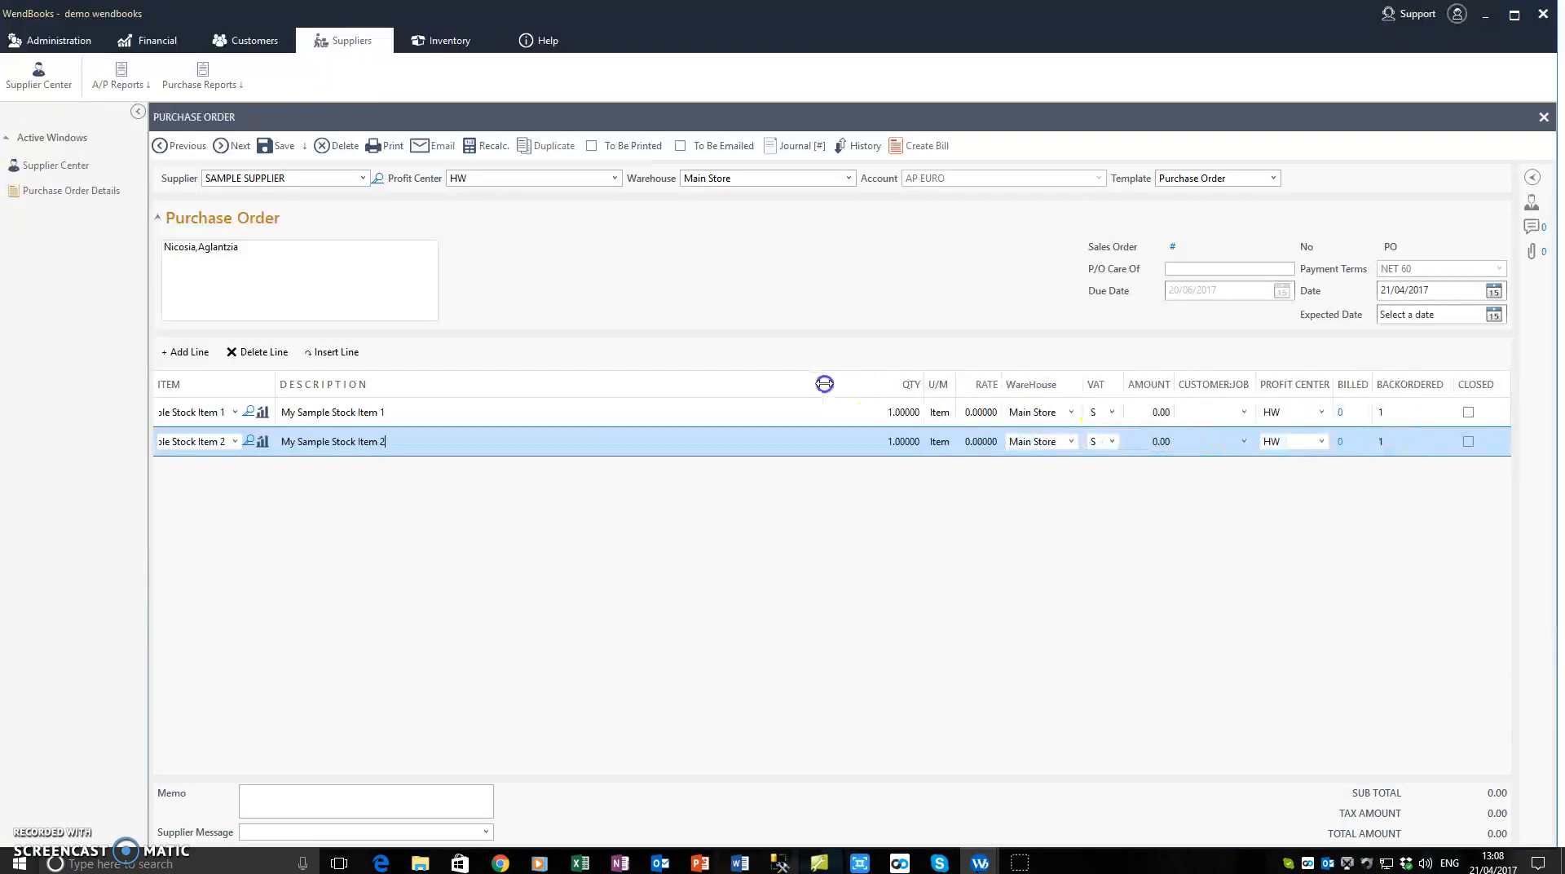
click(249, 218)
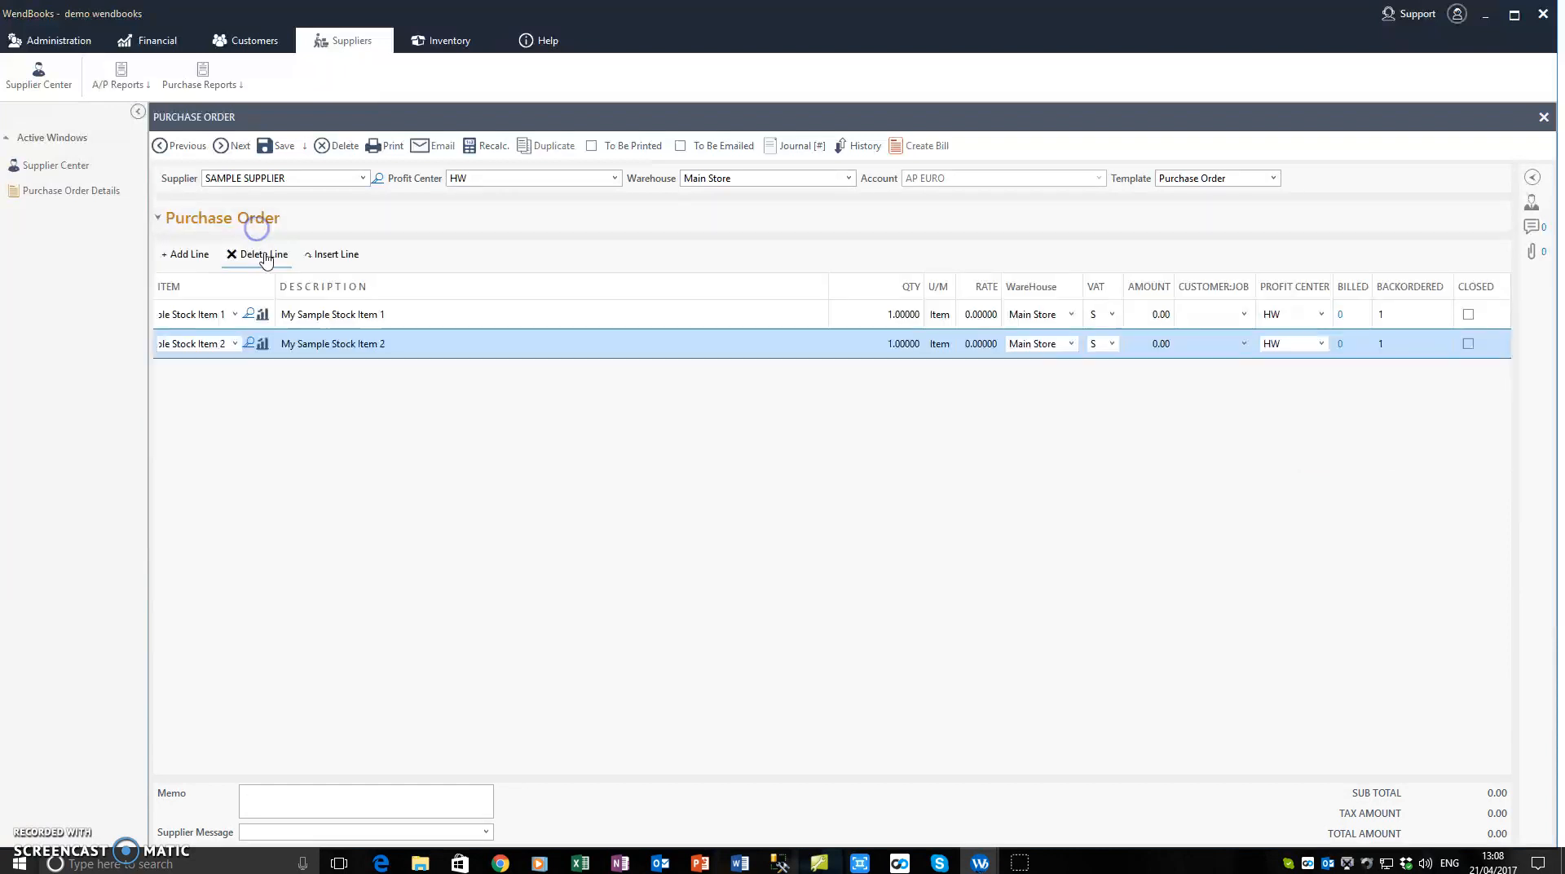
click(234, 220)
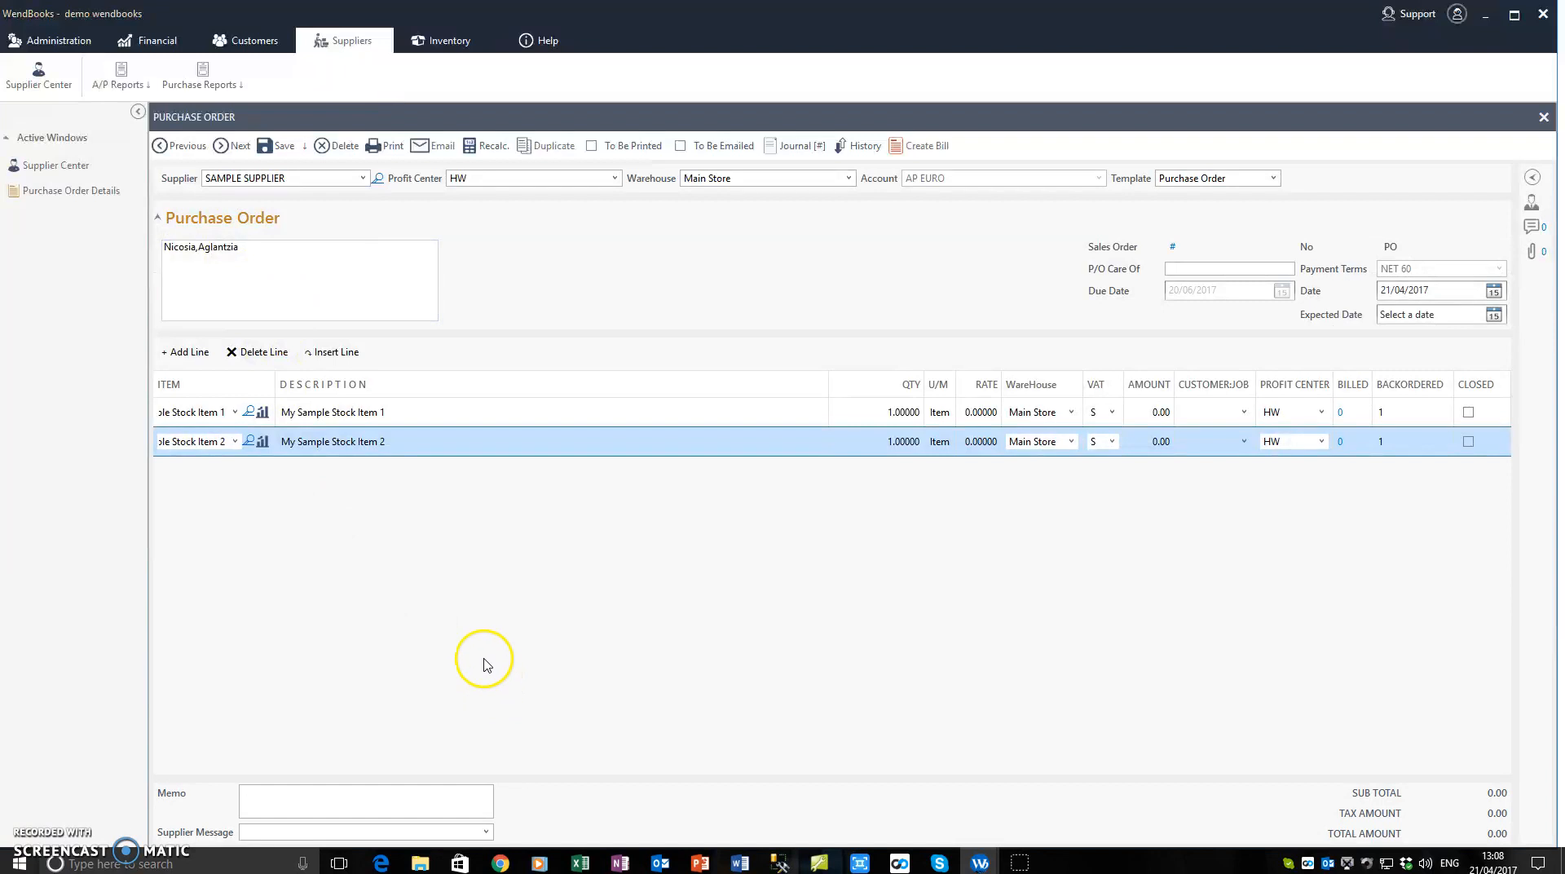
Step: Try to save the purchase order without any line amounts entered
click(364, 283)
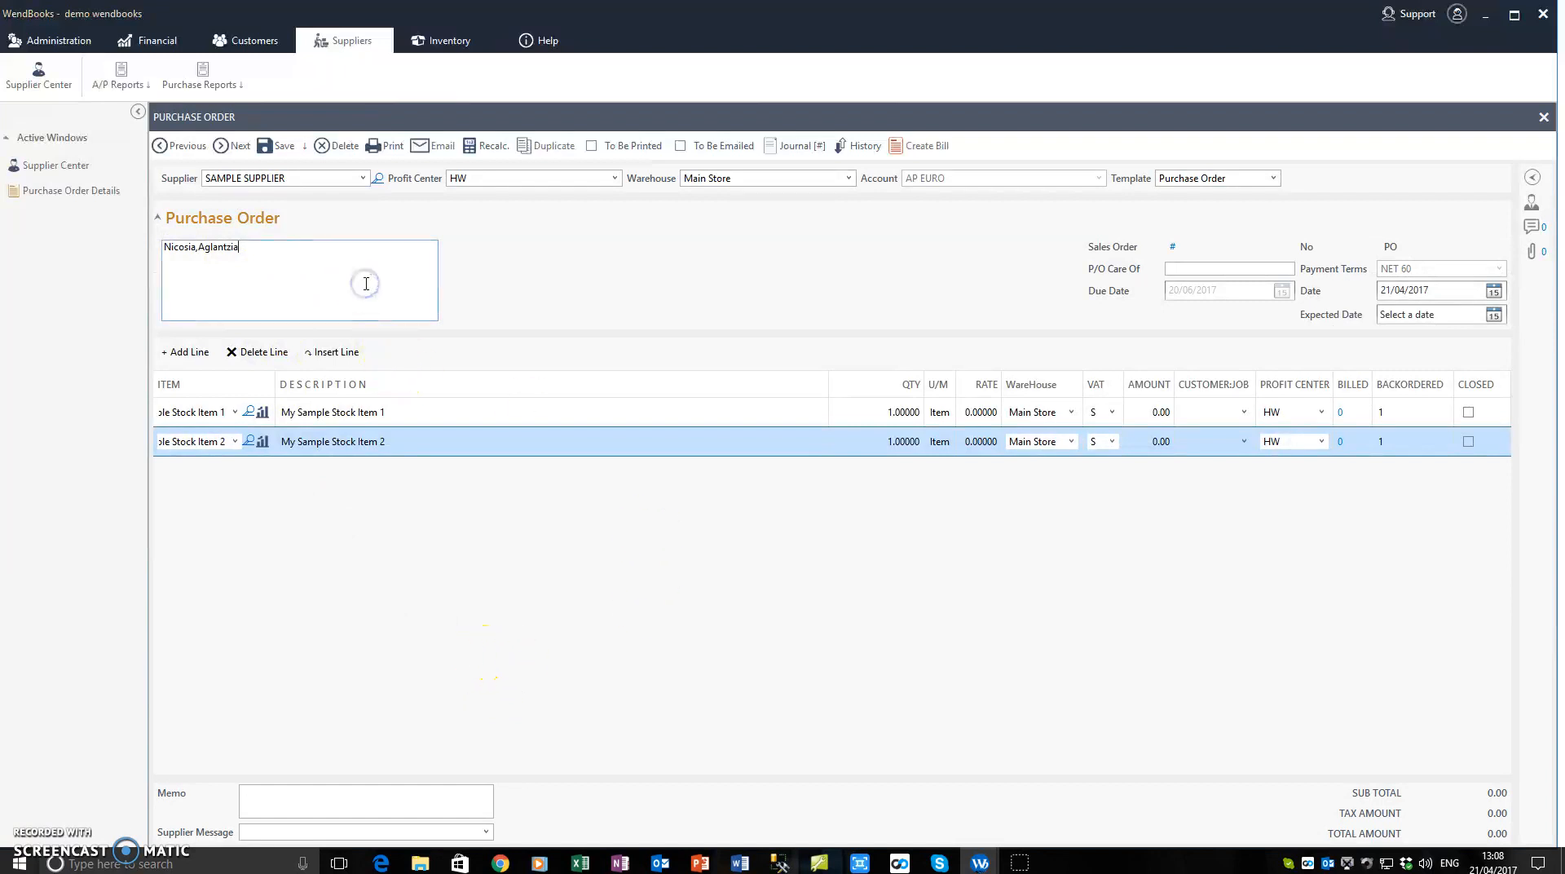
click(279, 146)
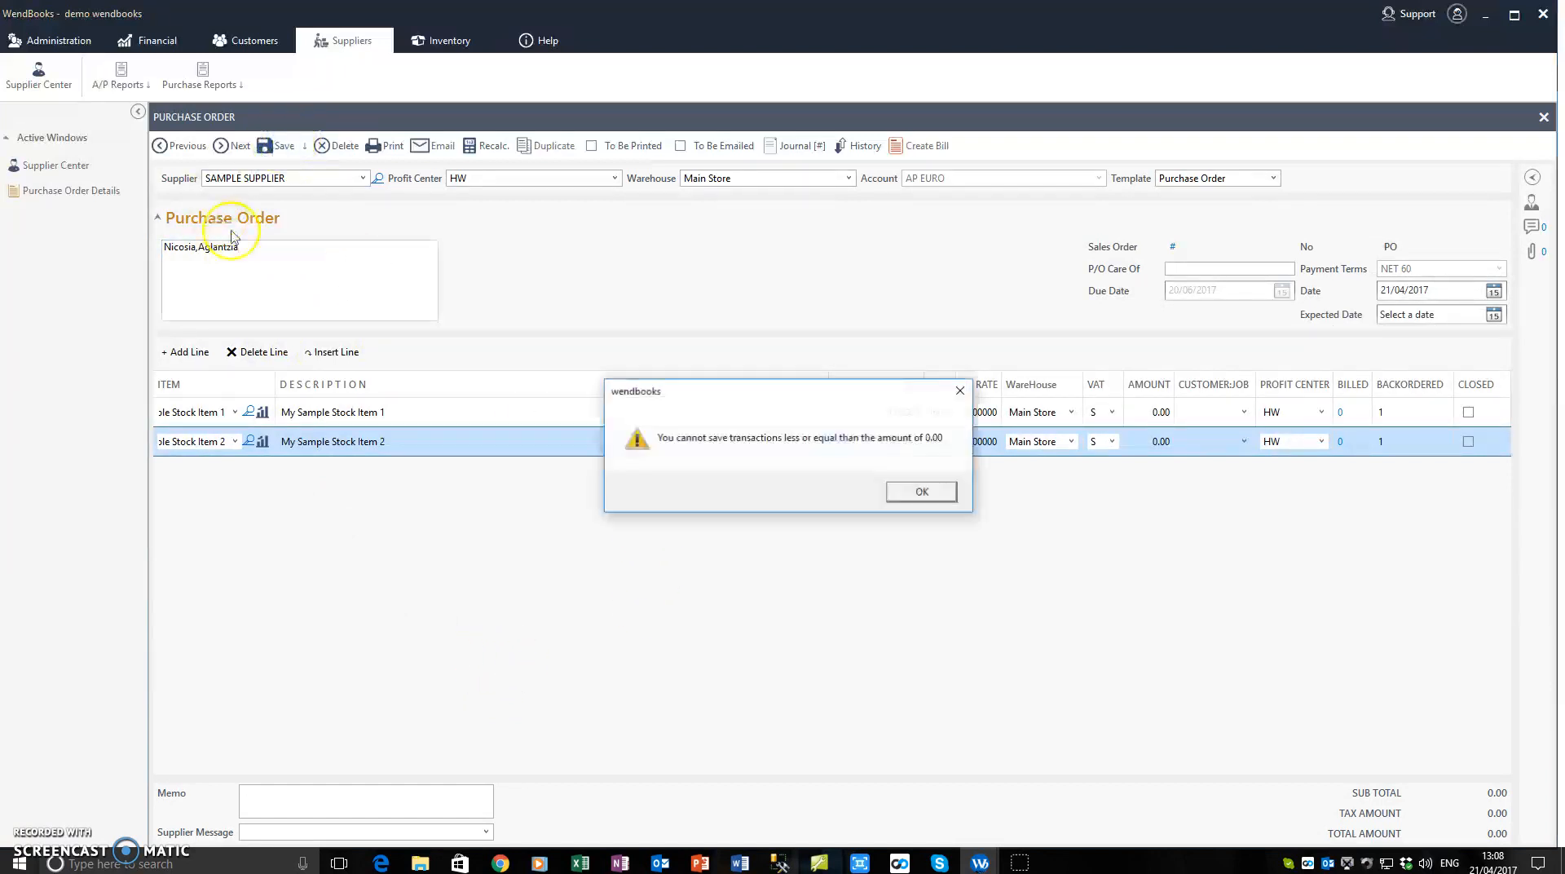
click(920, 493)
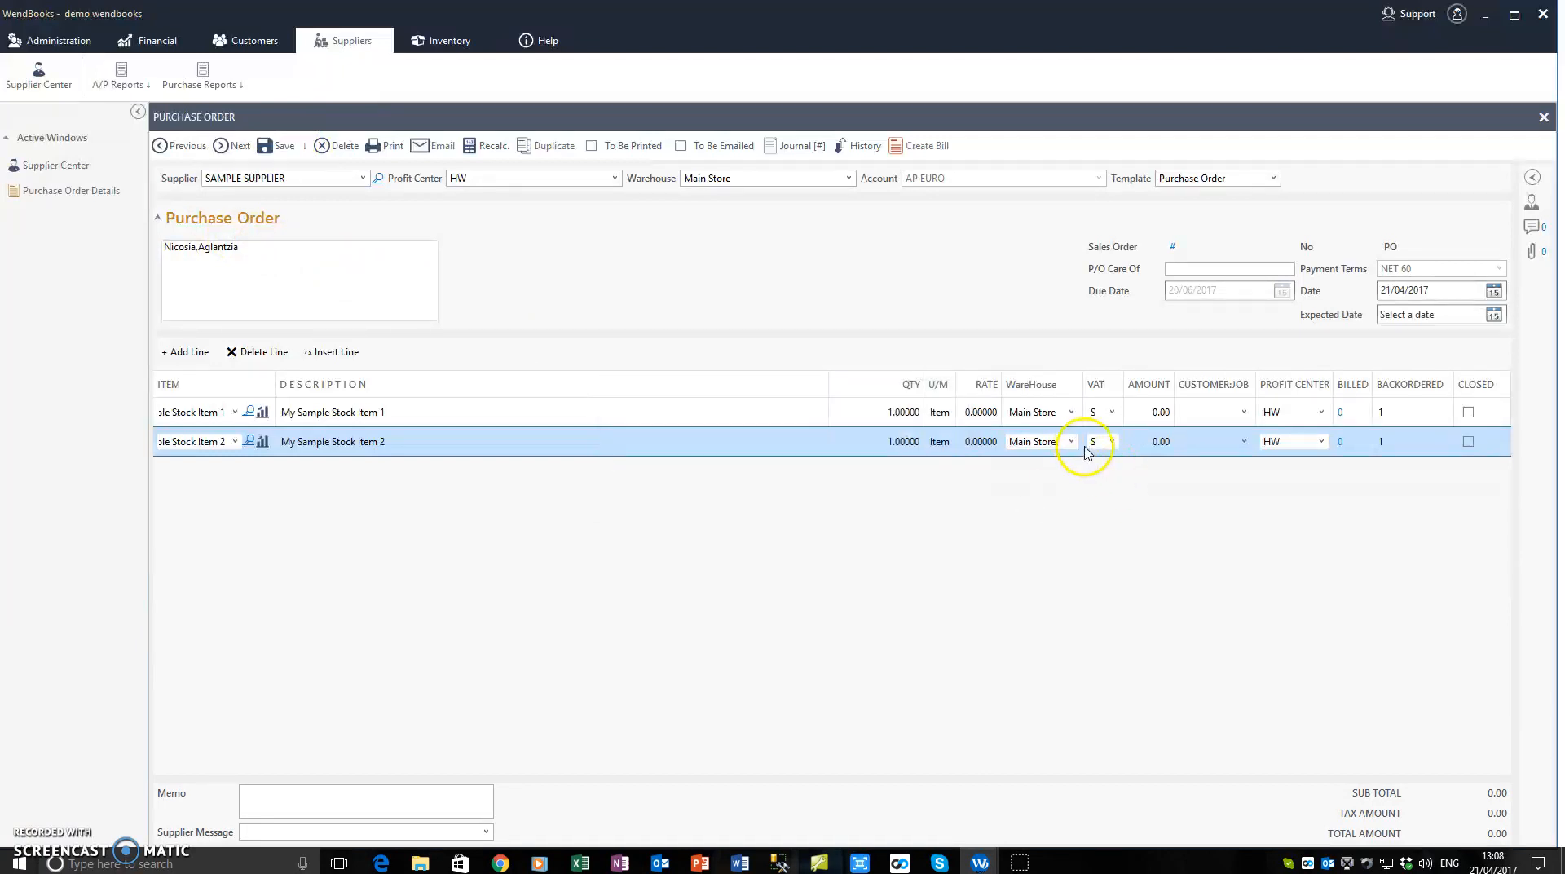
Step: Set the amounts to 100 for My Sample Stock Item 1 and 120 for My Sample Stock Item 2, and save the order
click(1159, 412)
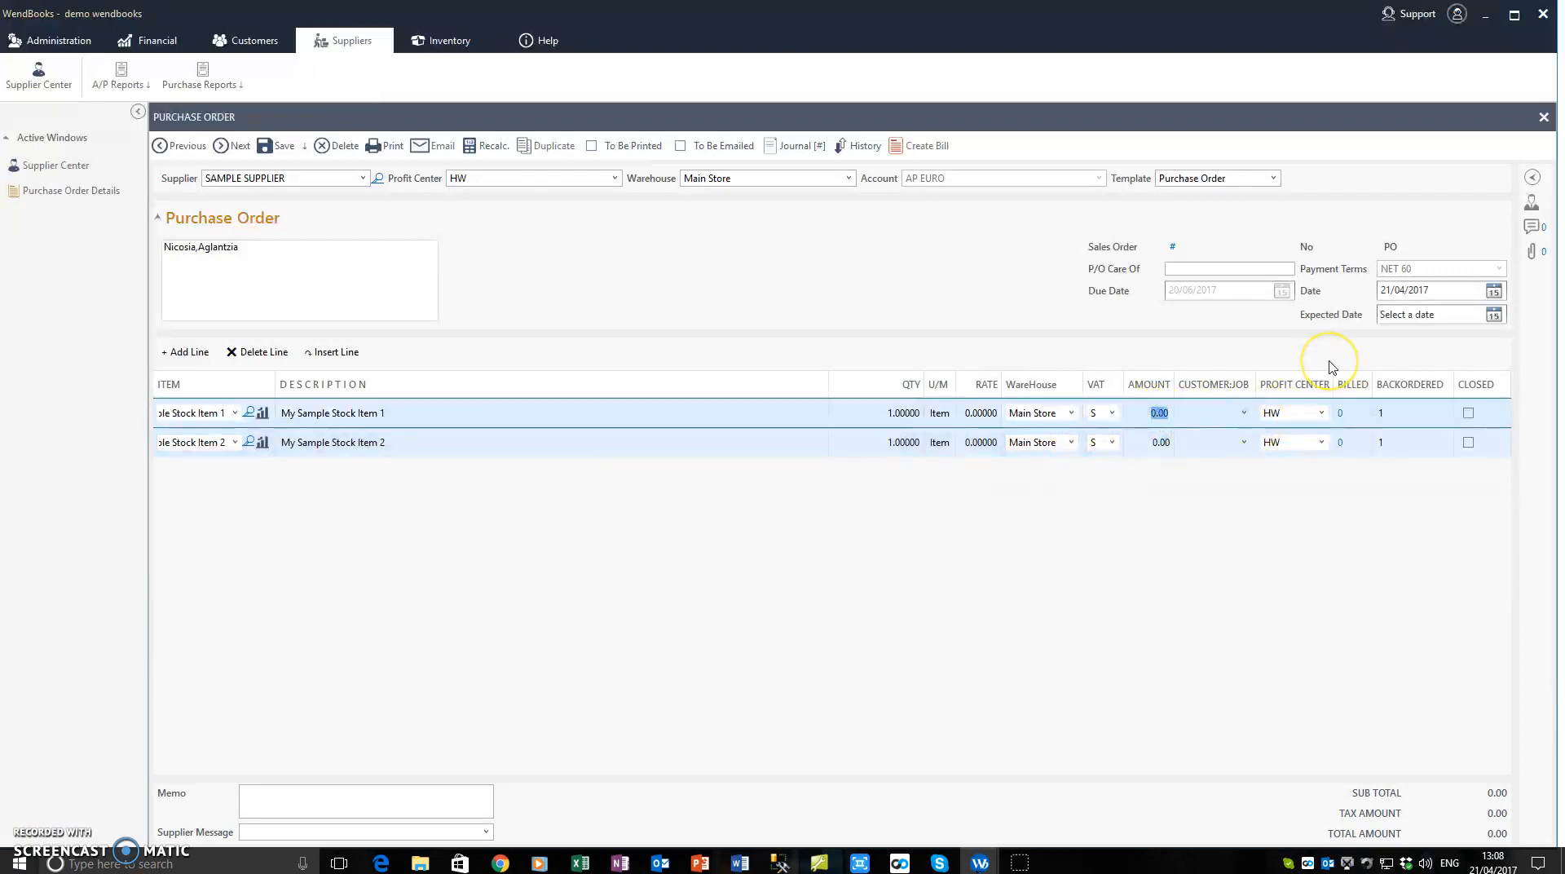
text(100)
click(1164, 446)
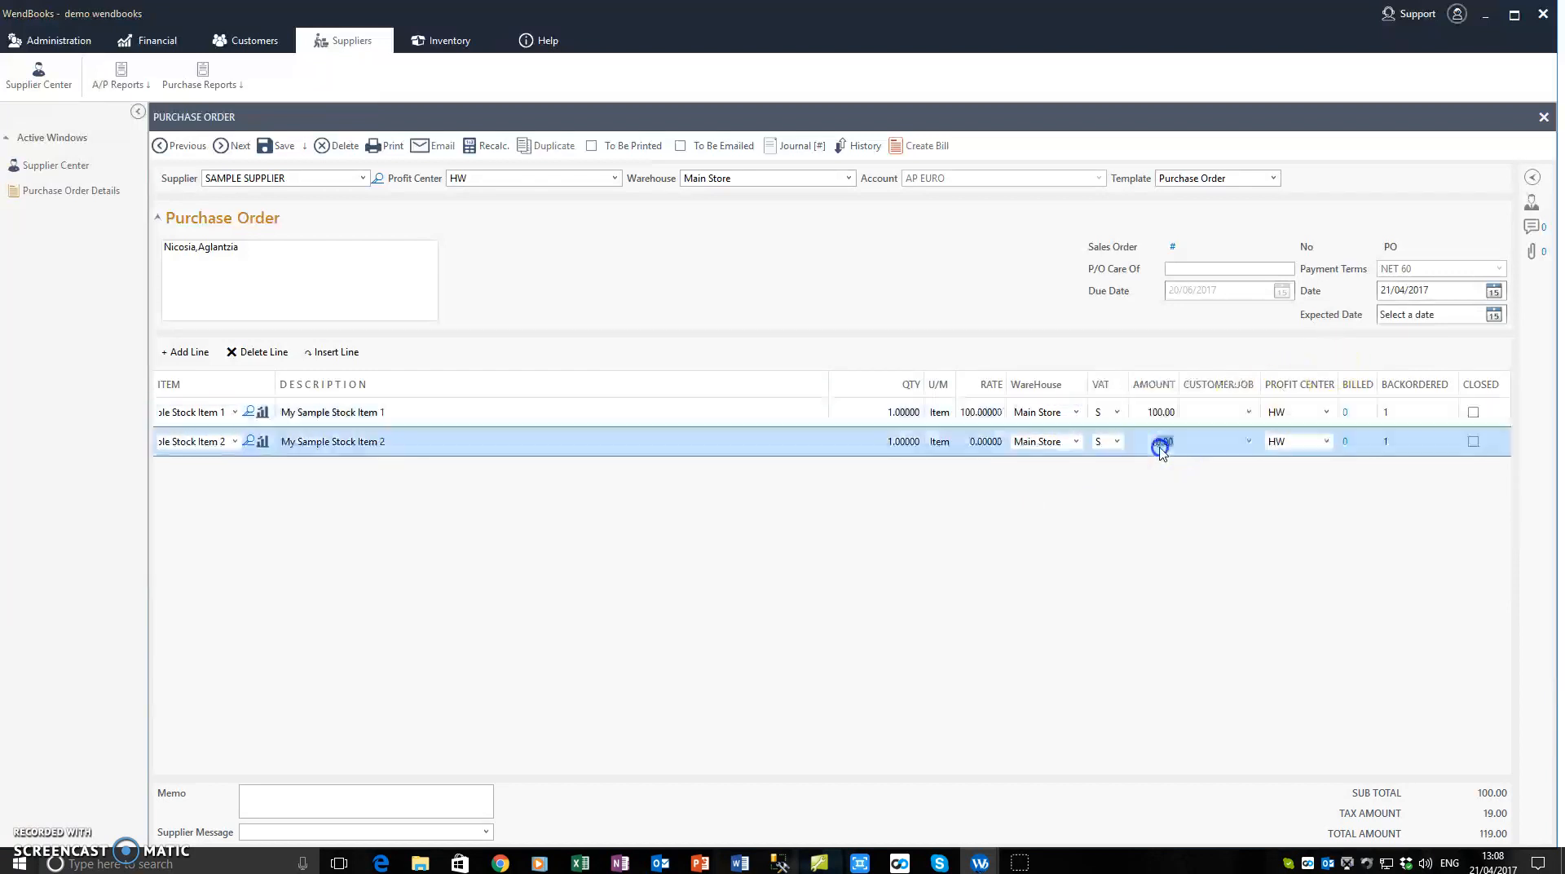
click(427, 283)
click(279, 146)
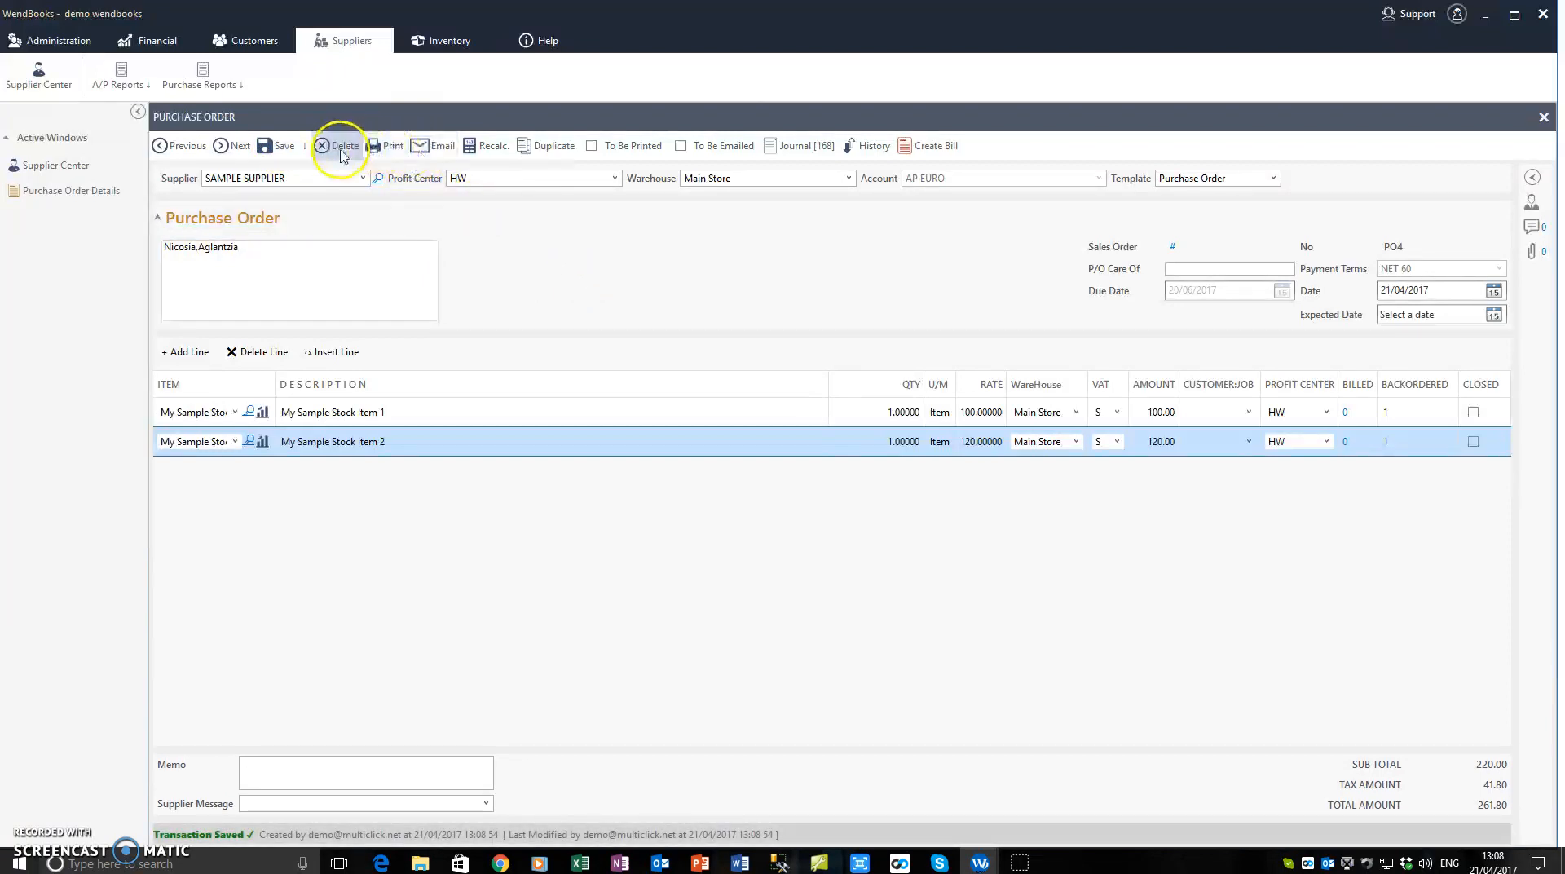
Step: Preview the purchase order email with the Purchase Order Default template
click(427, 153)
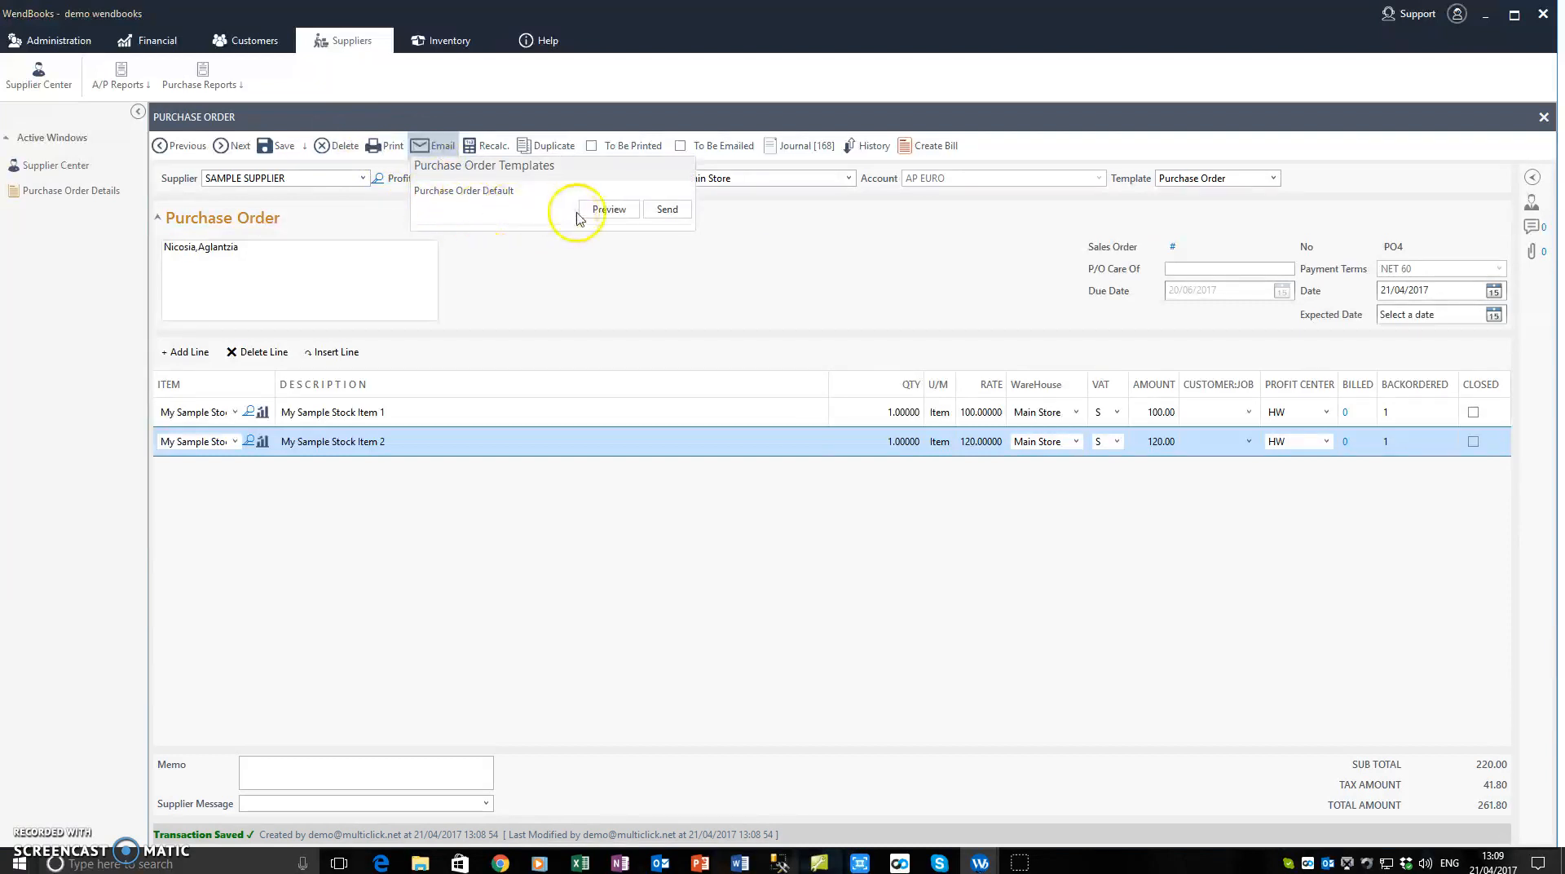
click(603, 210)
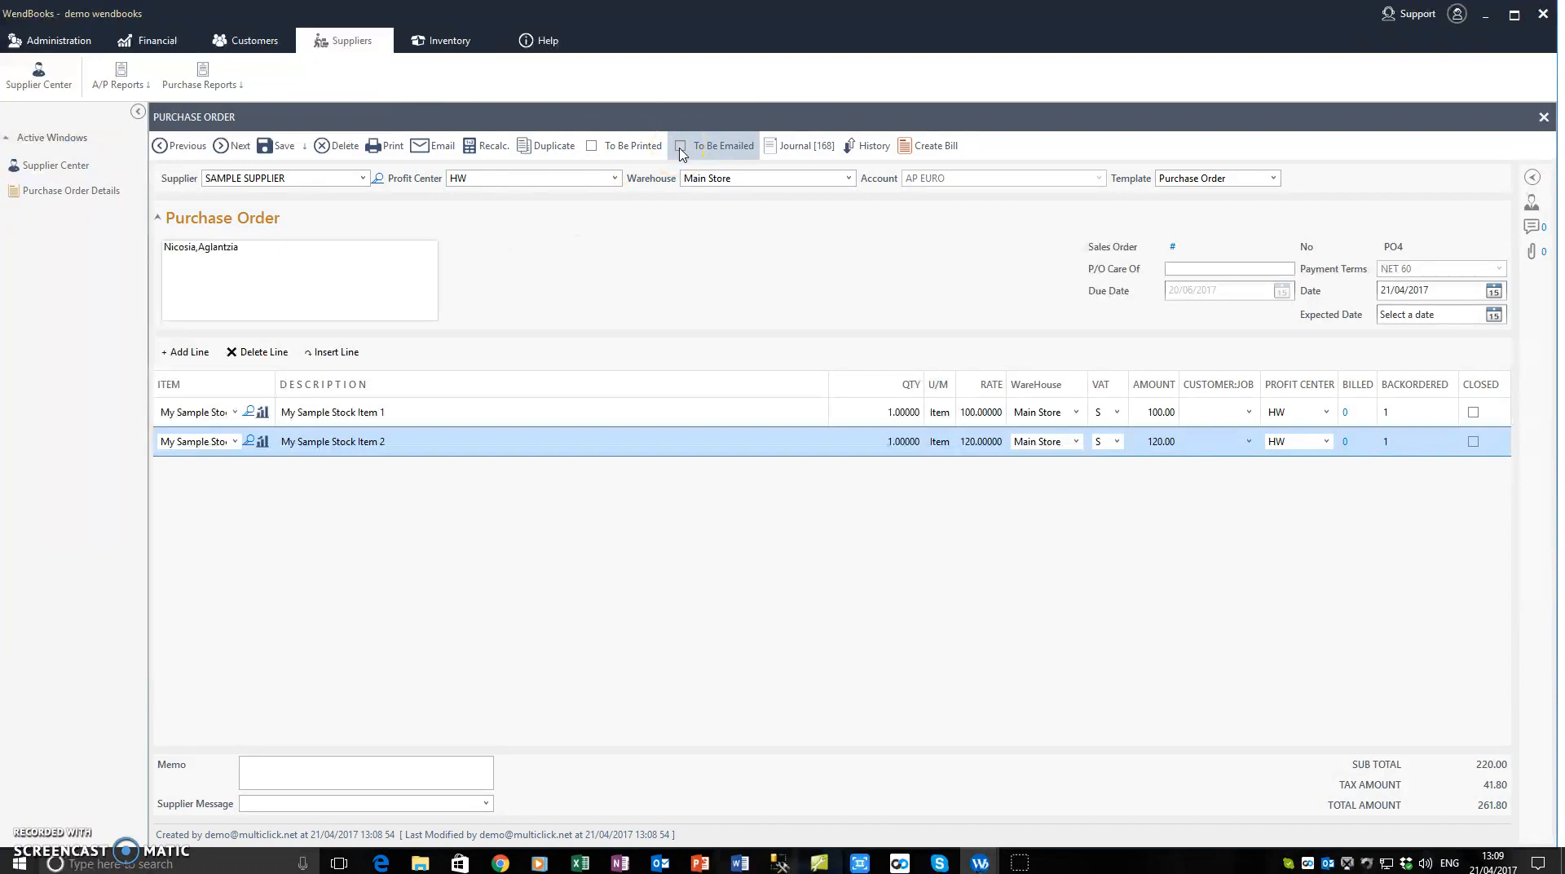
click(596, 151)
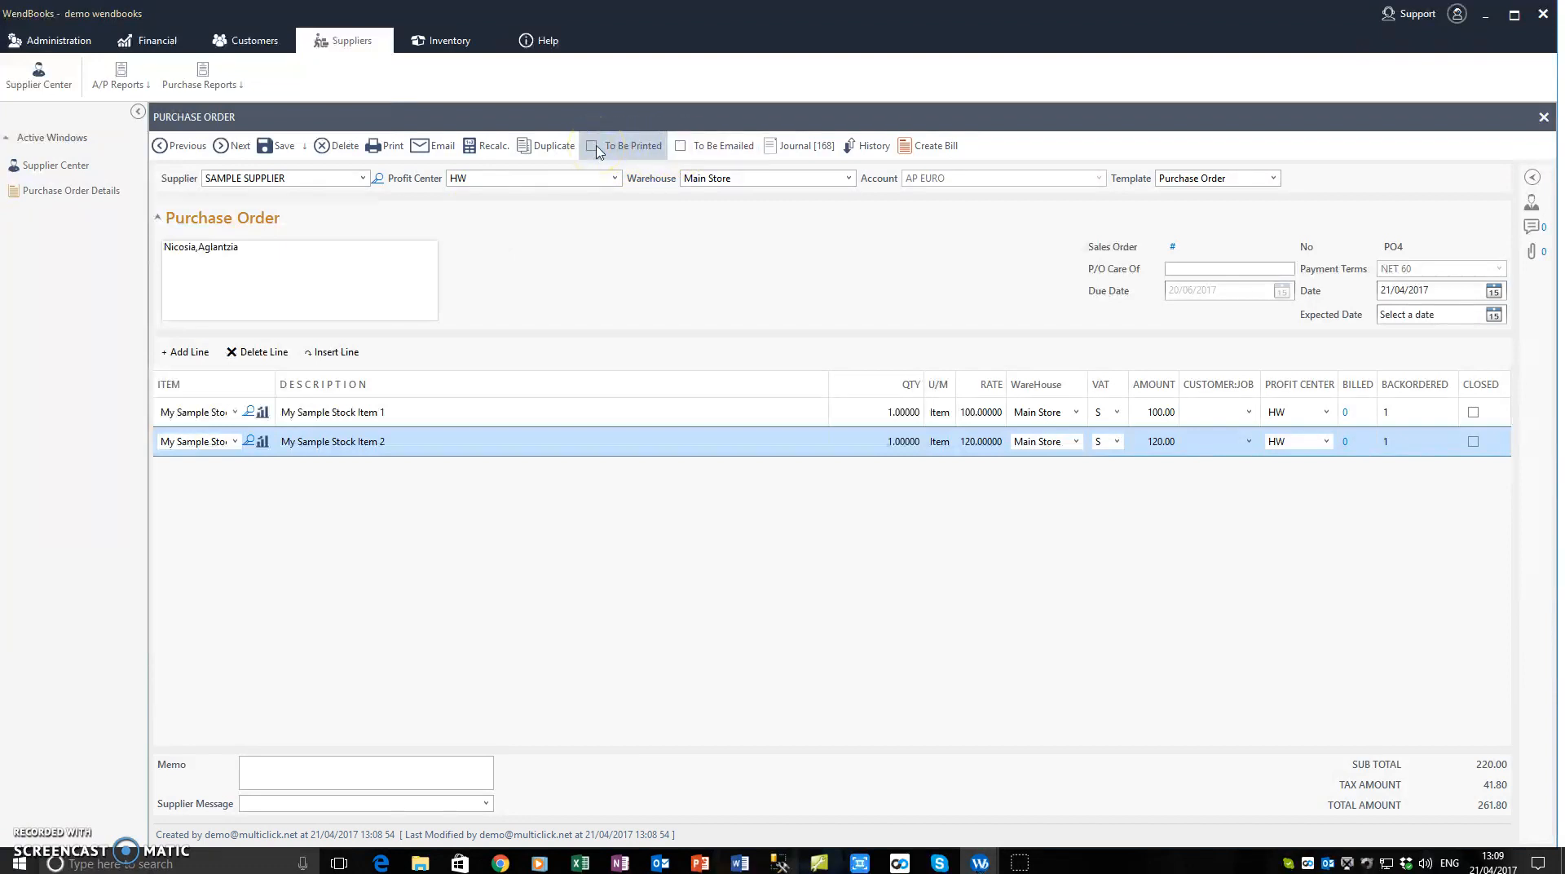
click(680, 152)
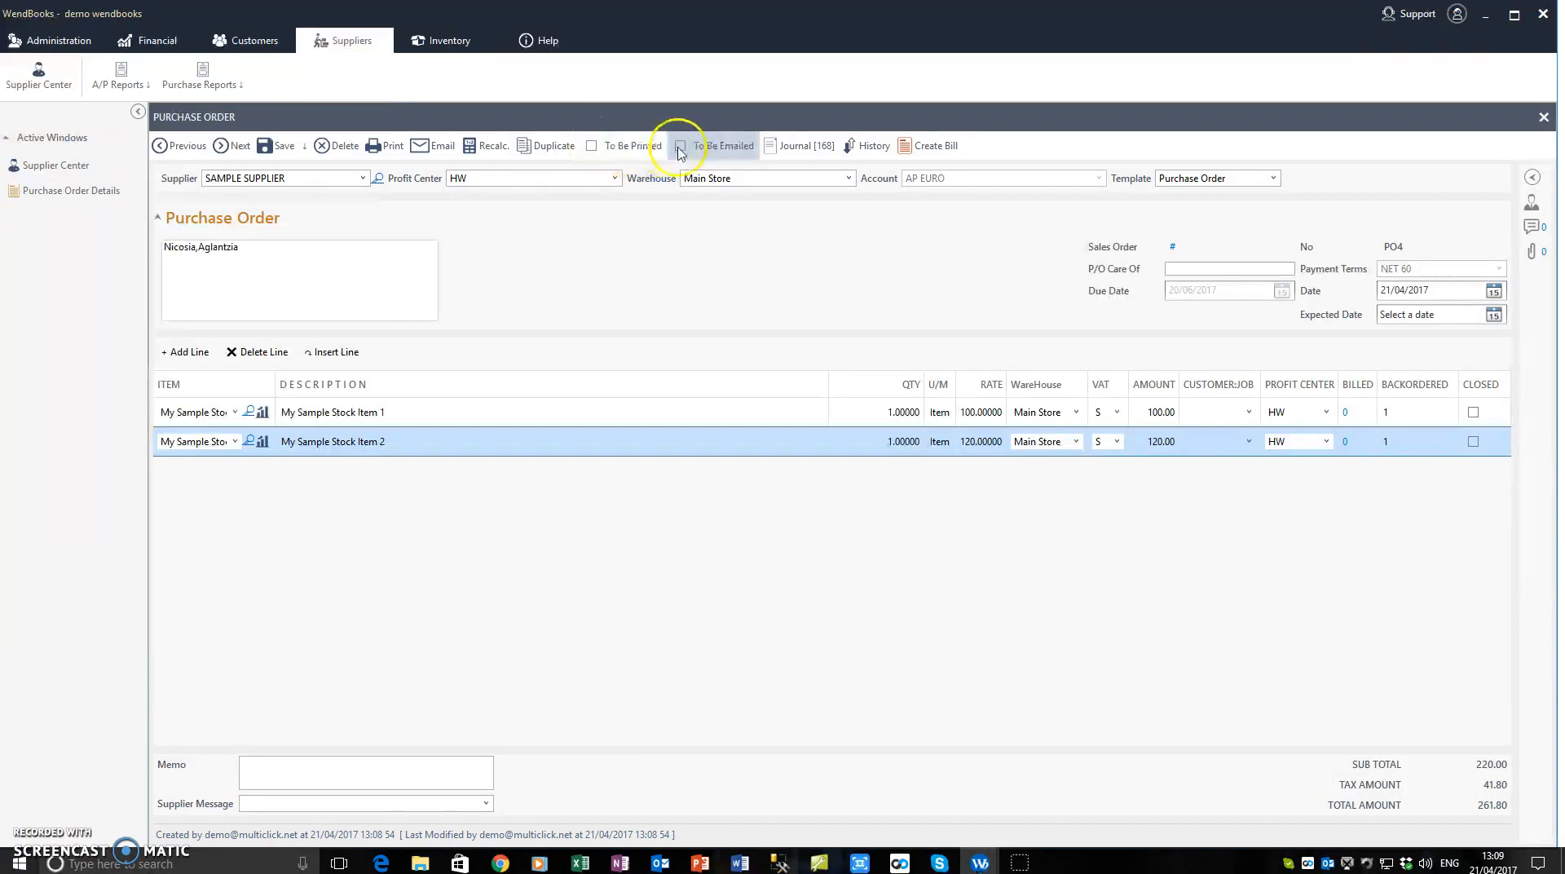
click(332, 269)
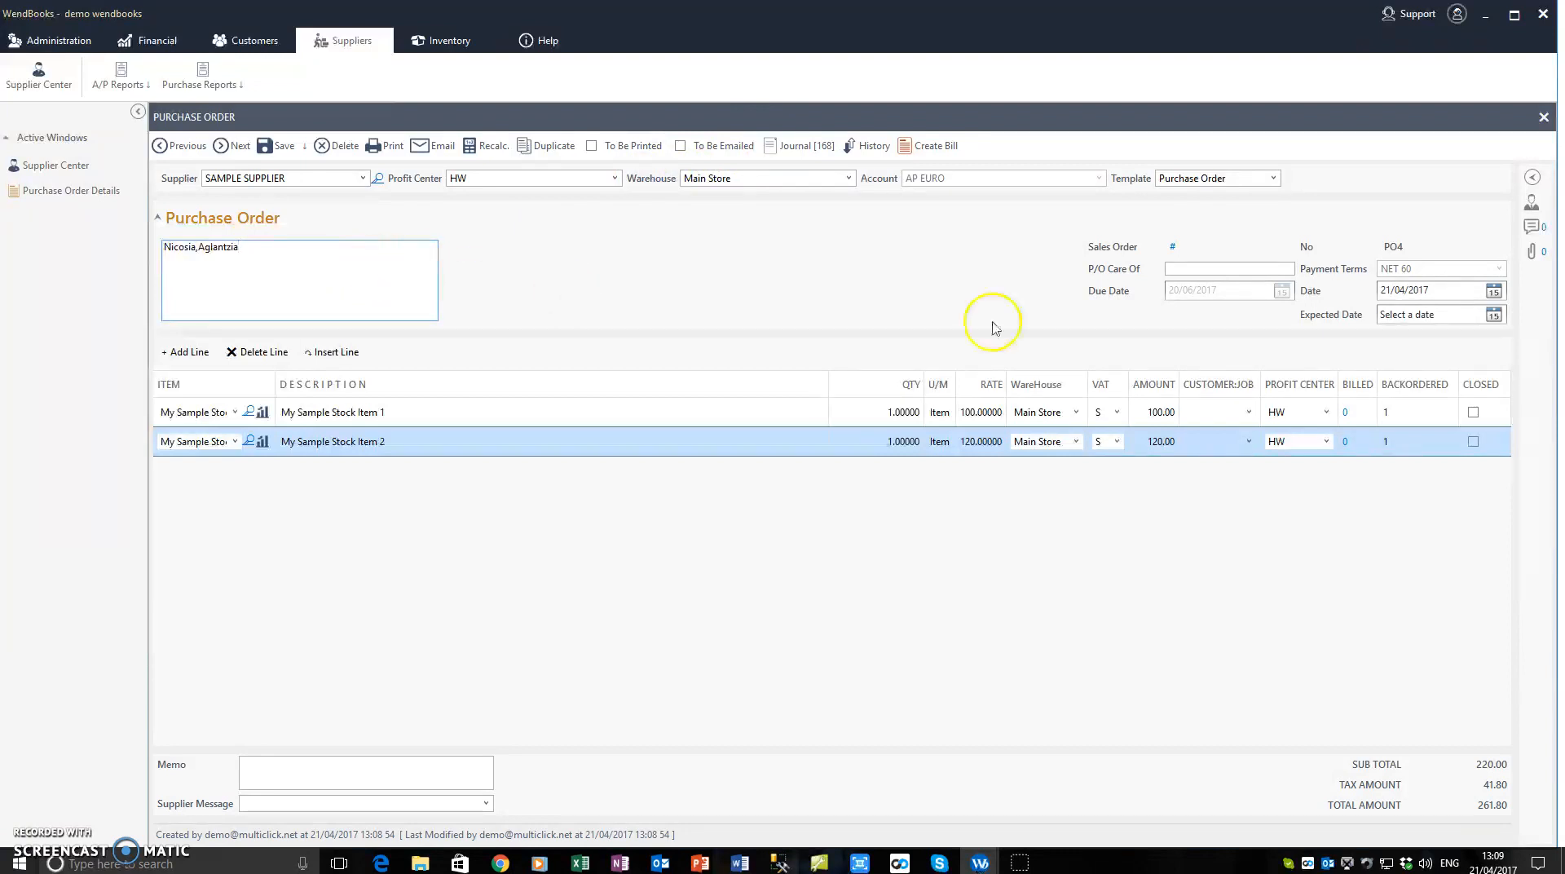
Step: Review the supplier's profile details, notes and documents alongside the purchase order, and collapse that side area again
click(1531, 202)
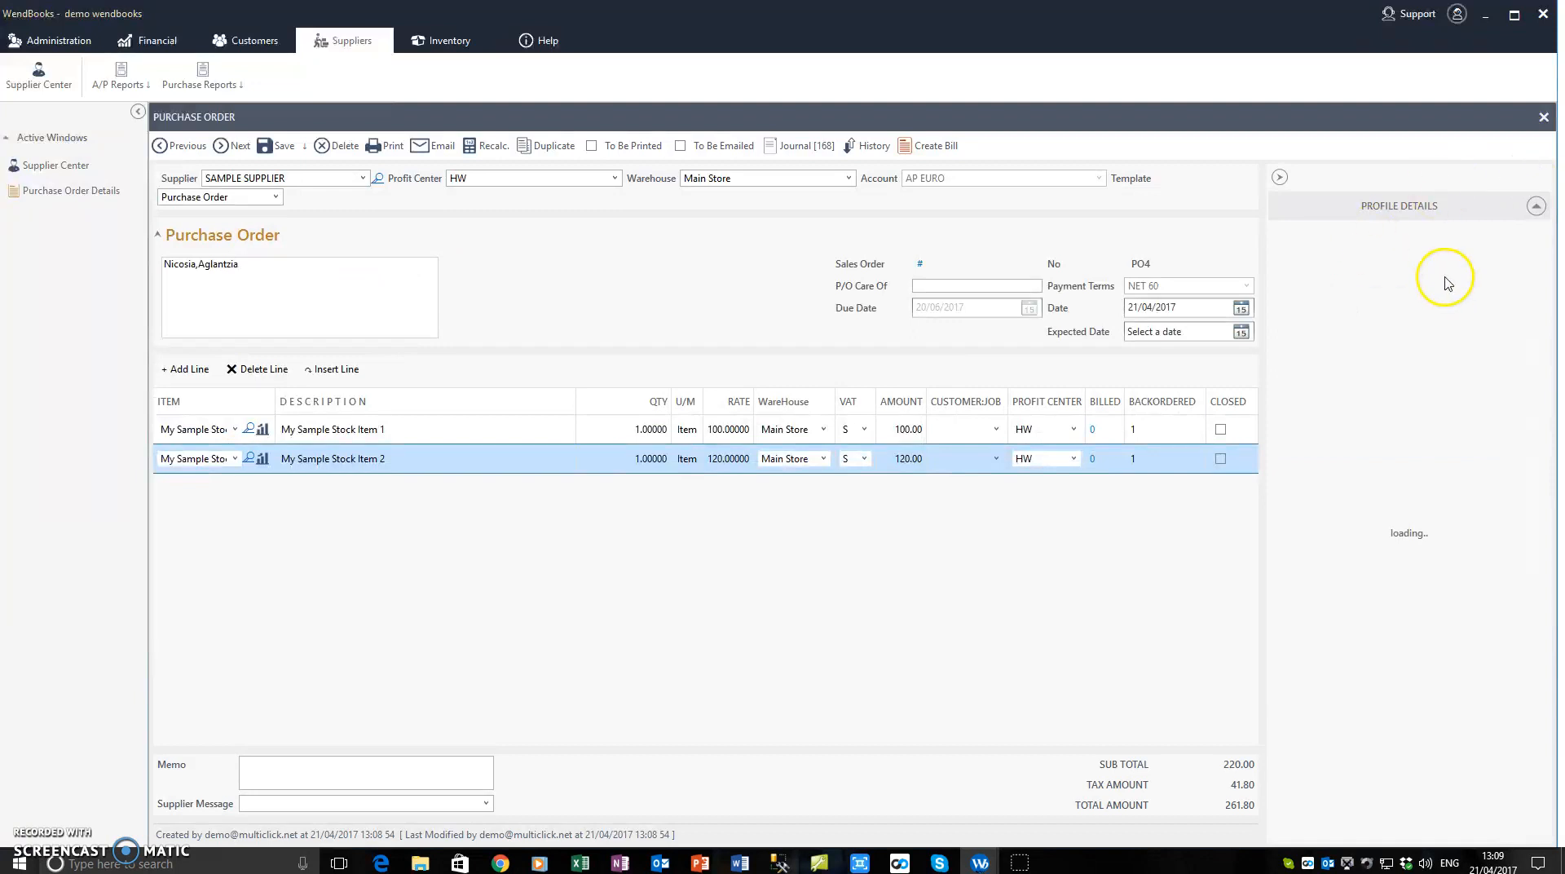
click(1388, 213)
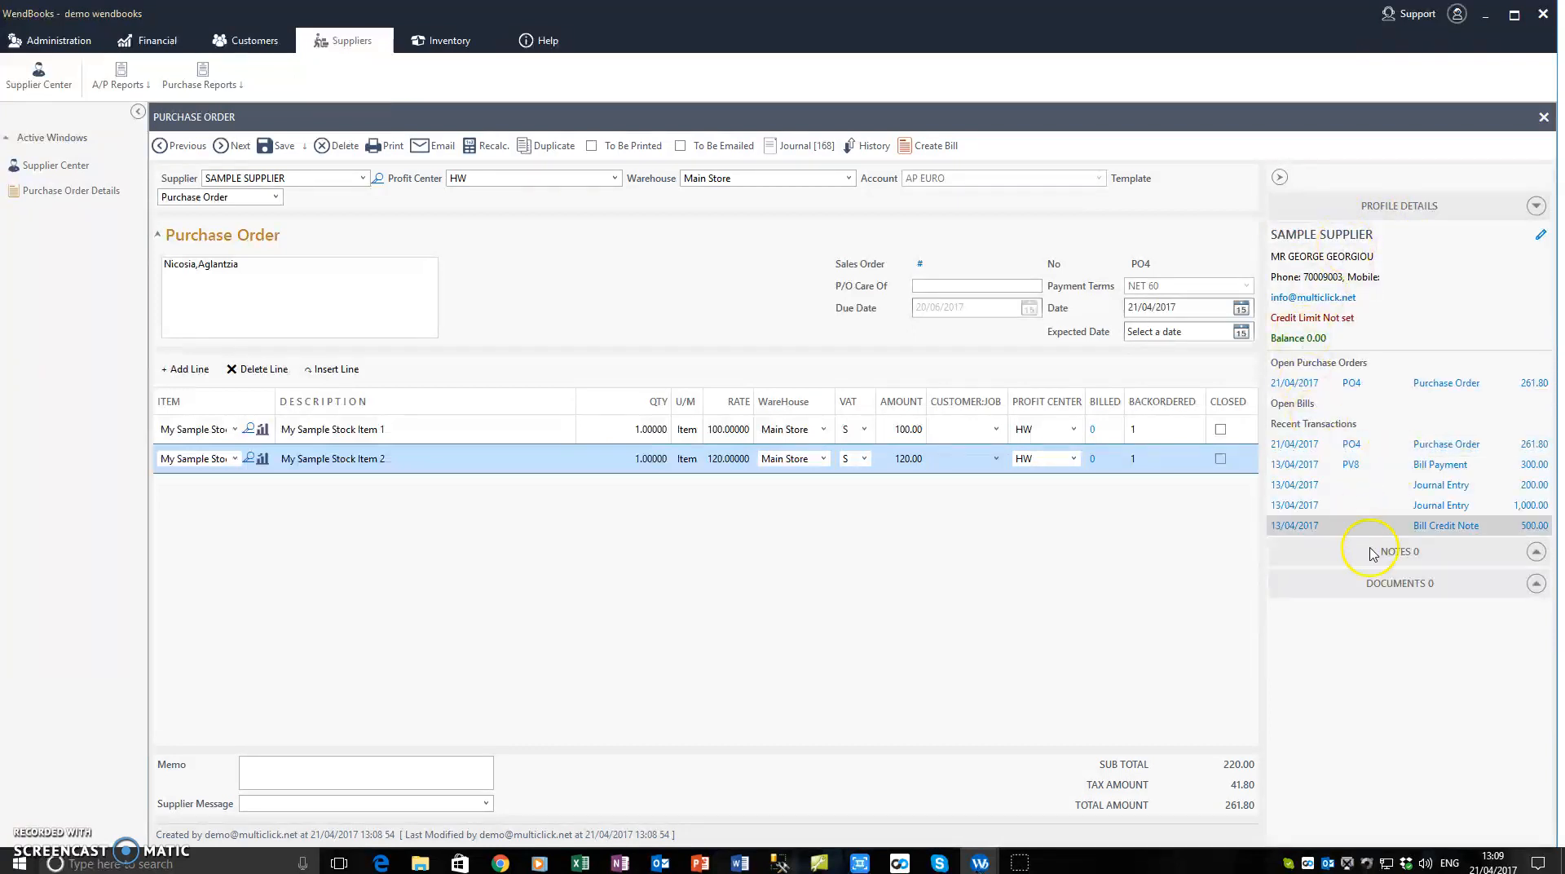
click(1381, 563)
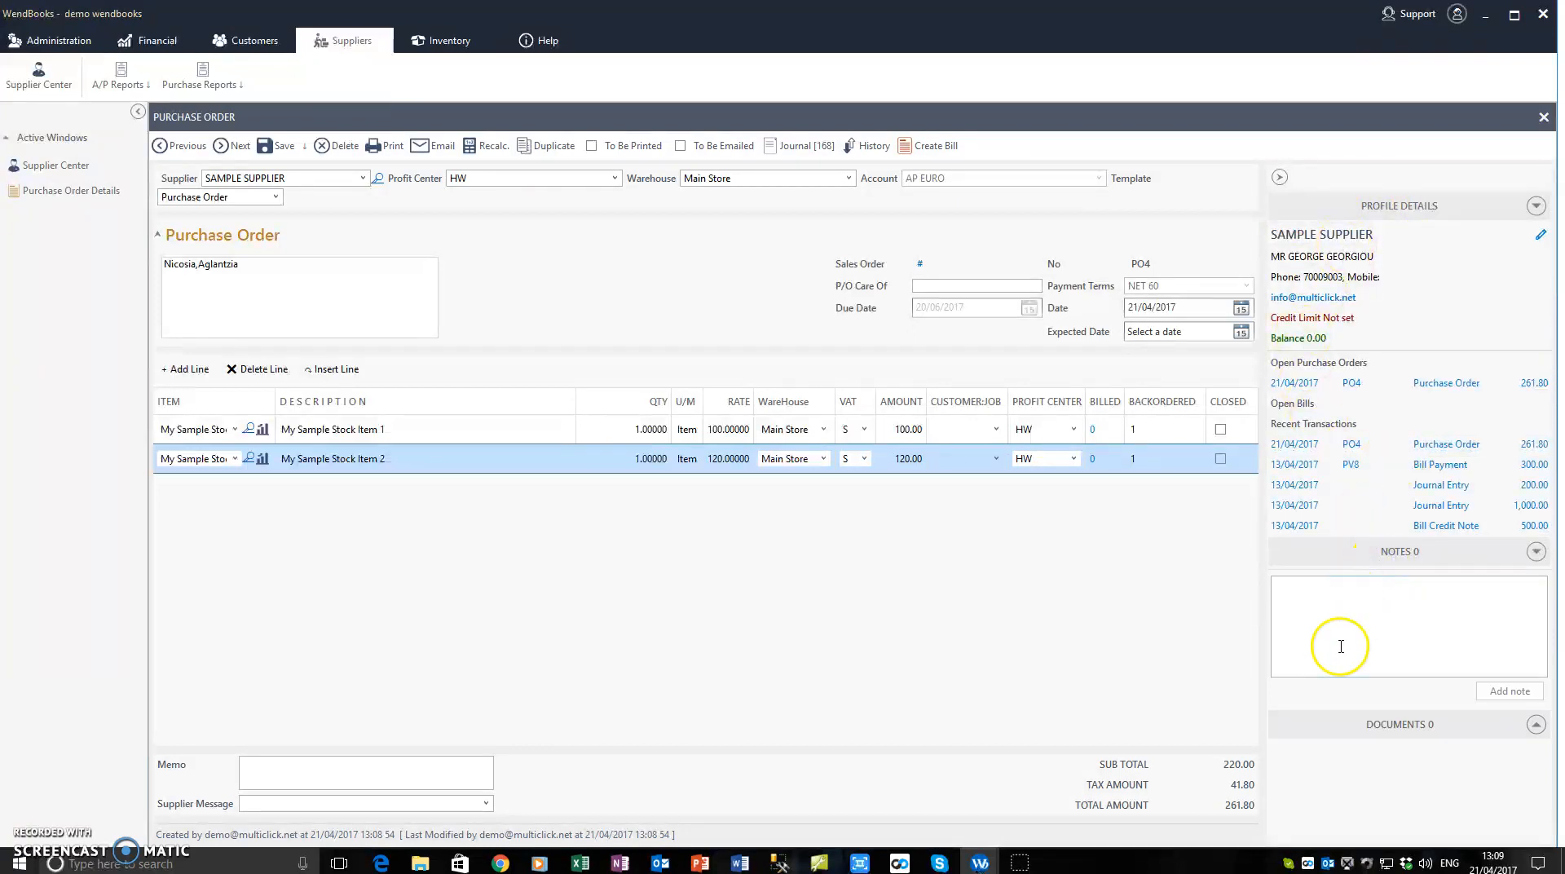
click(1392, 724)
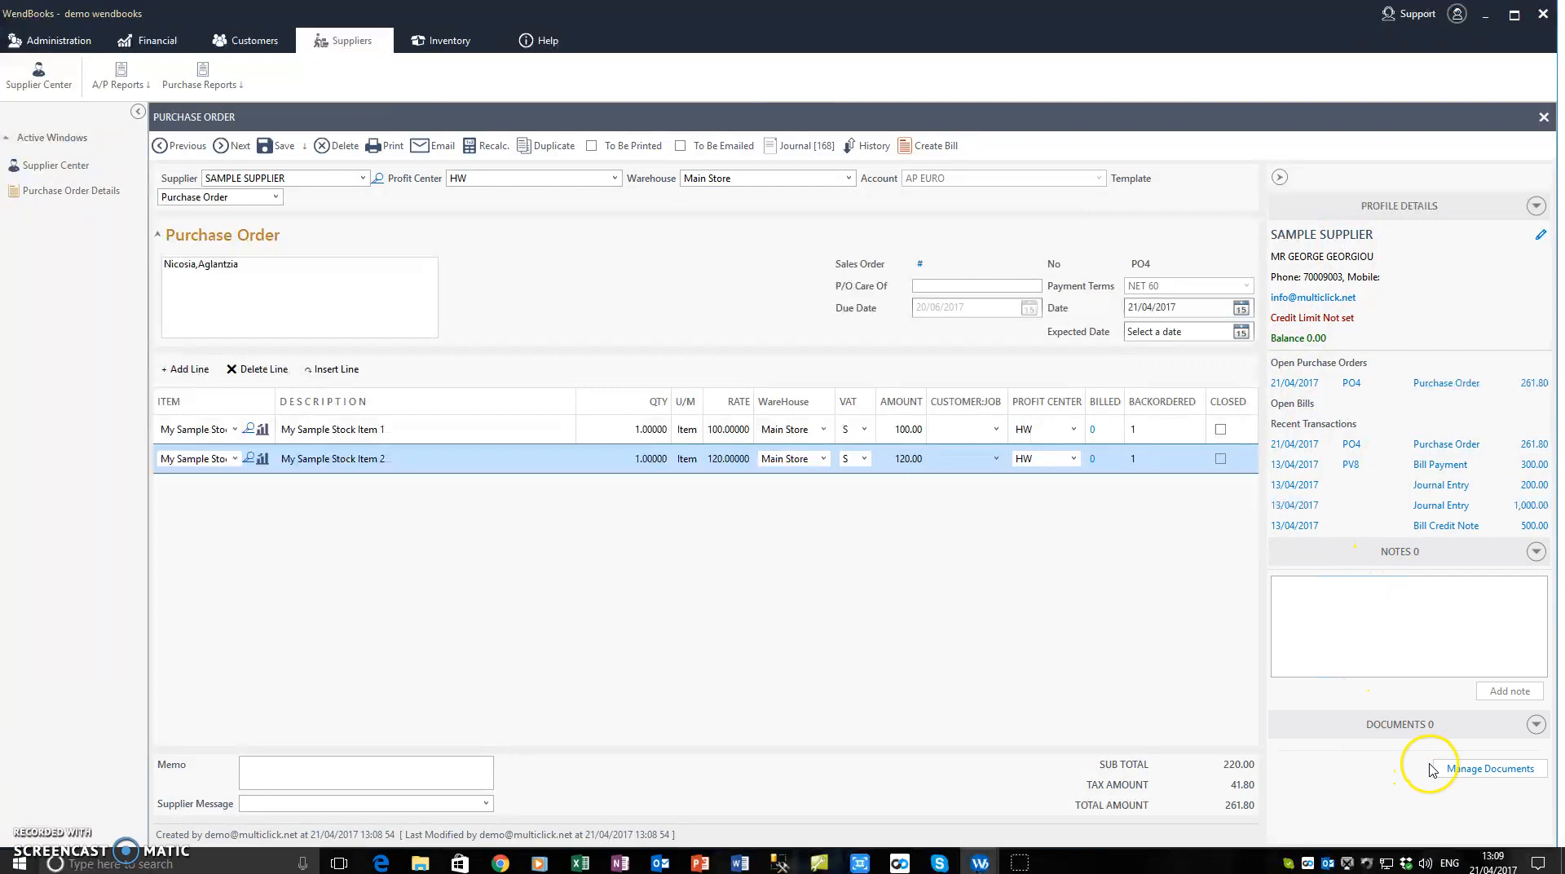
click(1278, 177)
click(416, 300)
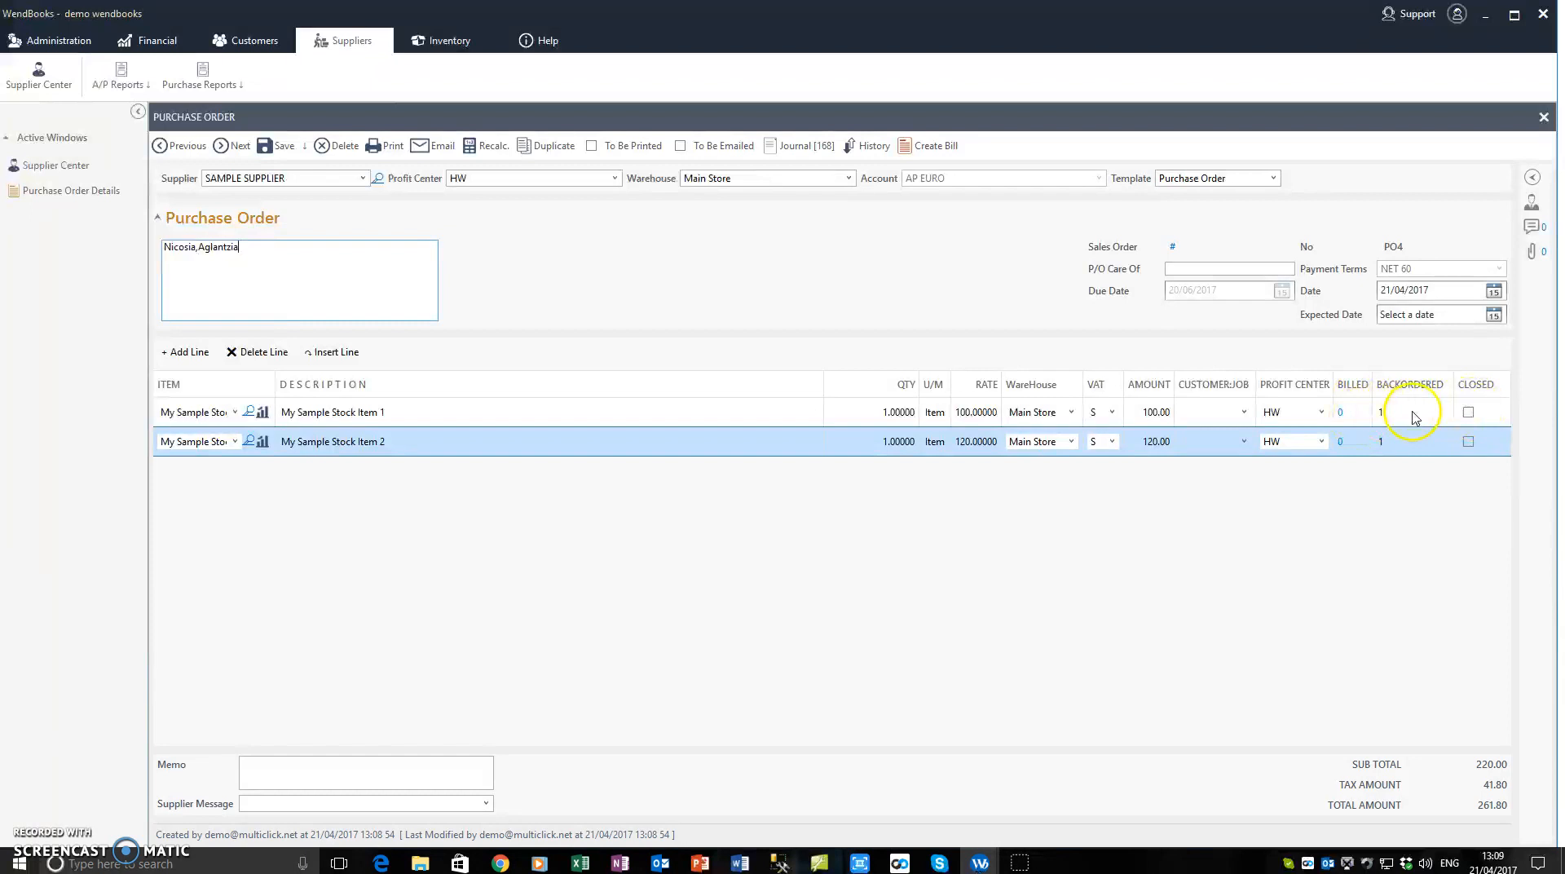
Step: Set the quantities to 5 for My Sample Stock Item 1 and 3 for My Sample Stock Item 2, and save the purchase order
click(349, 246)
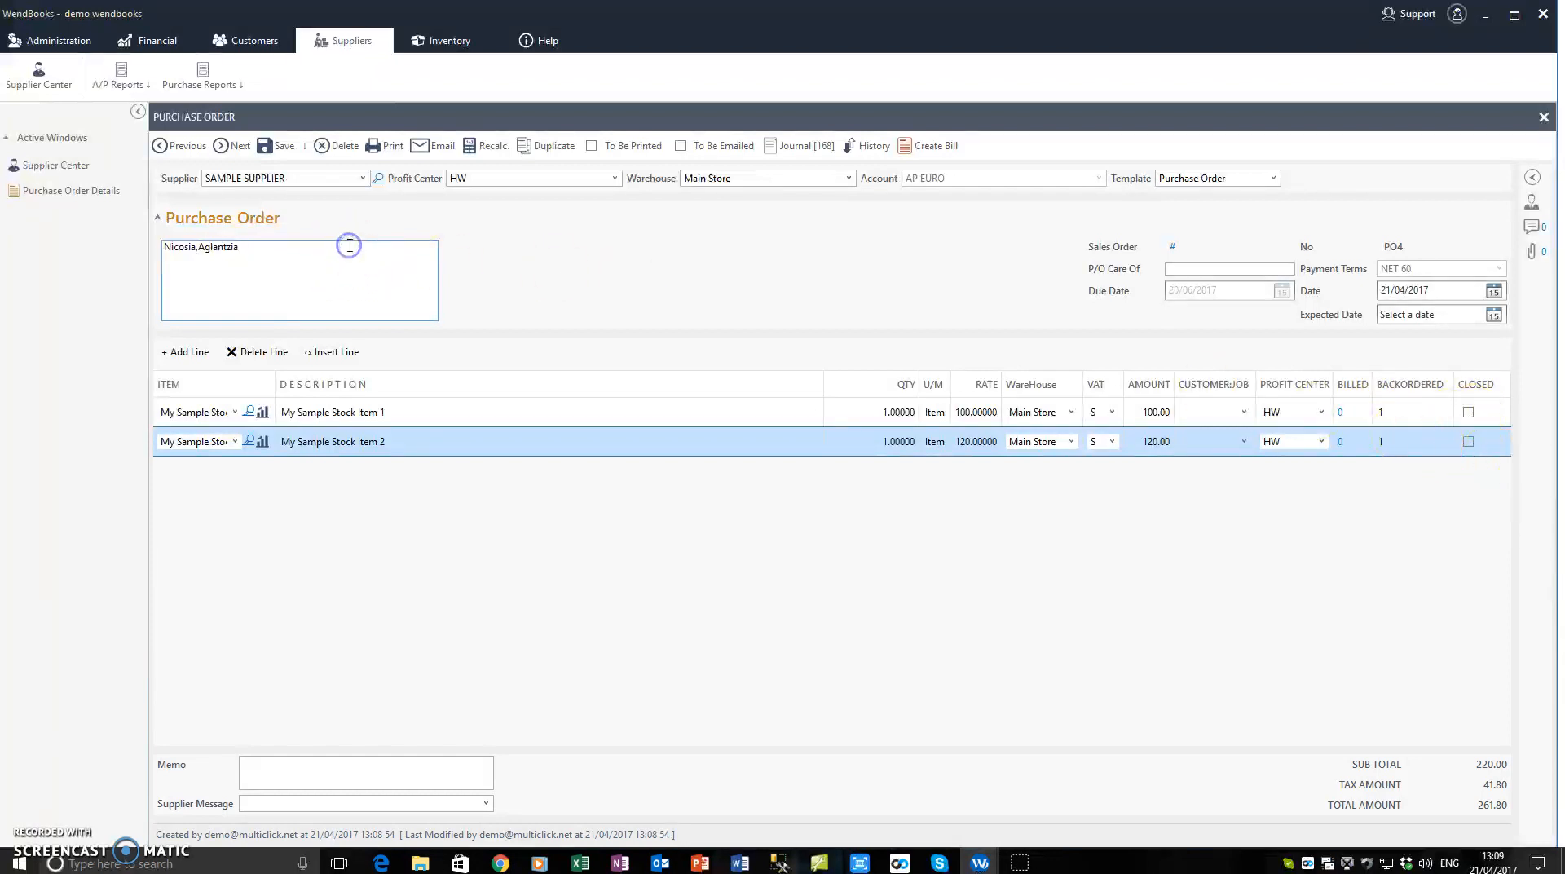
click(877, 419)
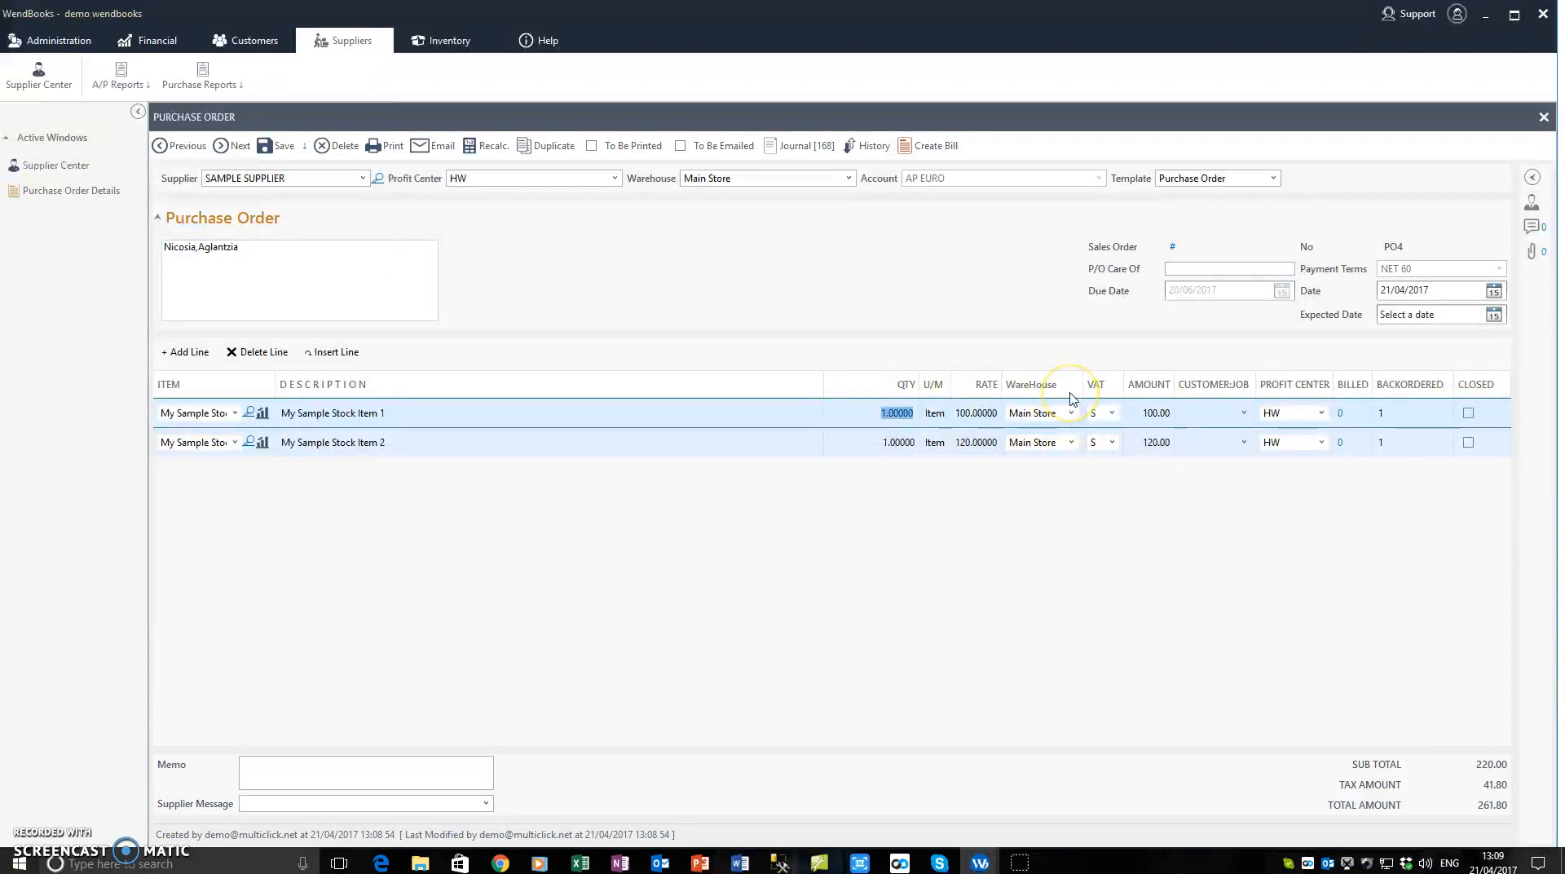
click(877, 443)
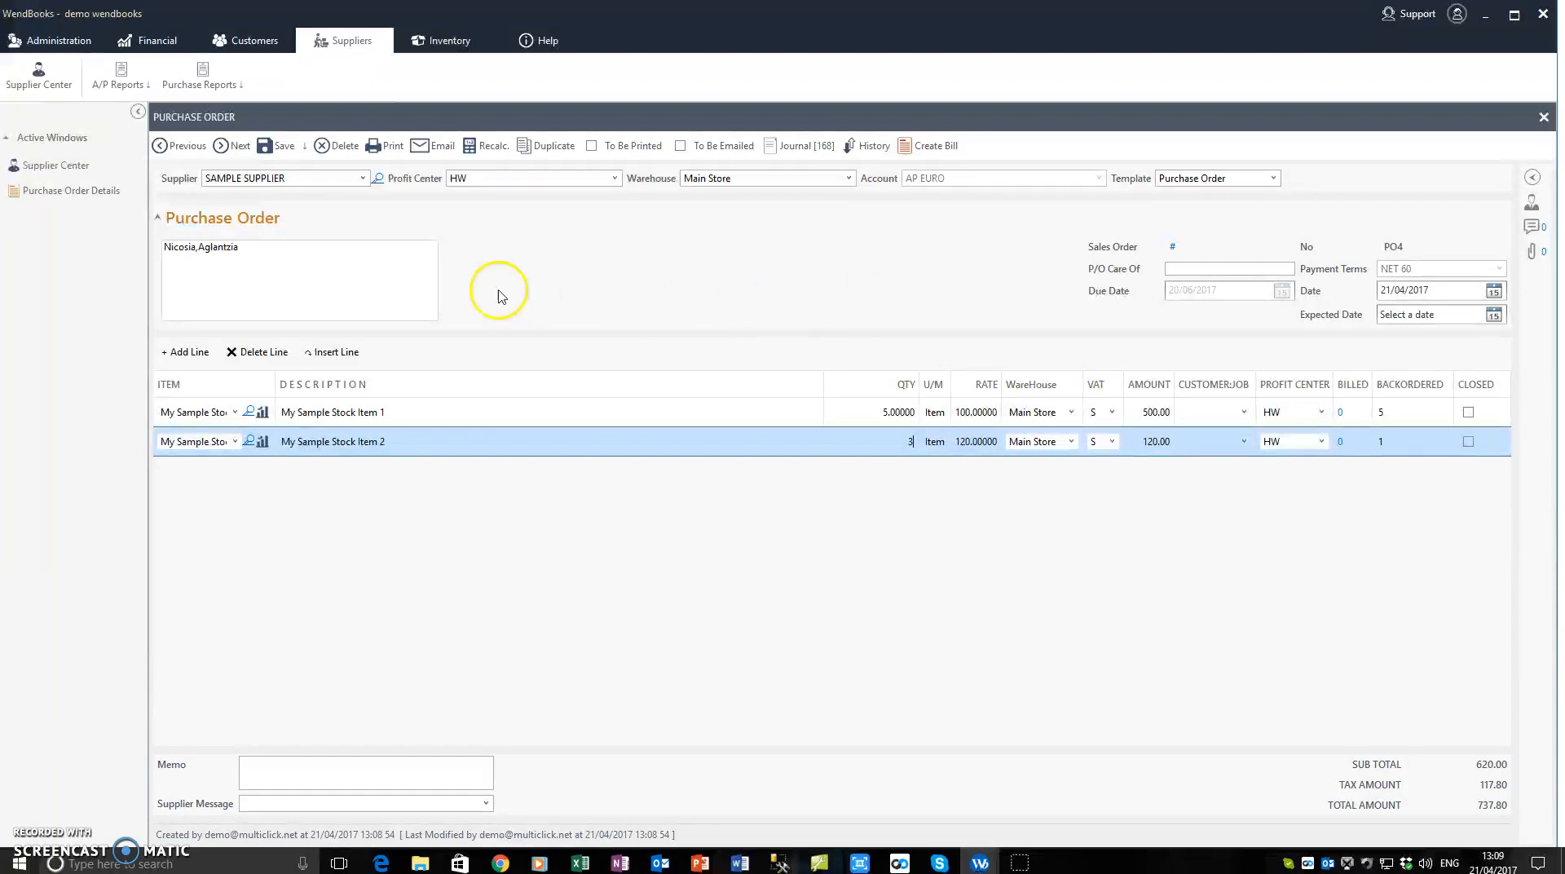
click(269, 145)
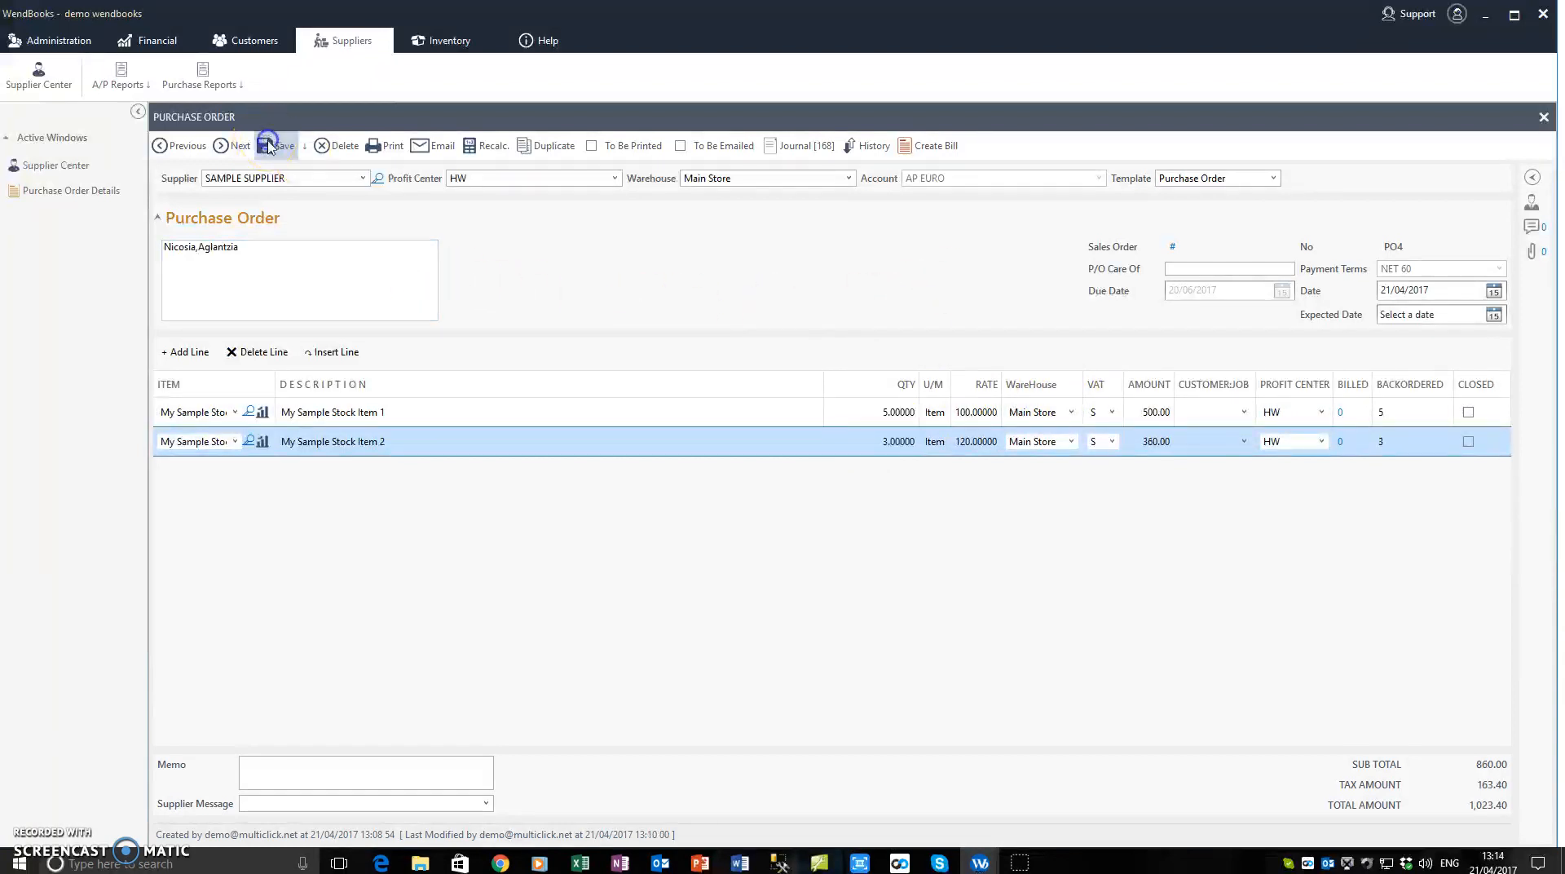
Step: Create a bill from the purchase order and enter 321 as its reference number
click(310, 281)
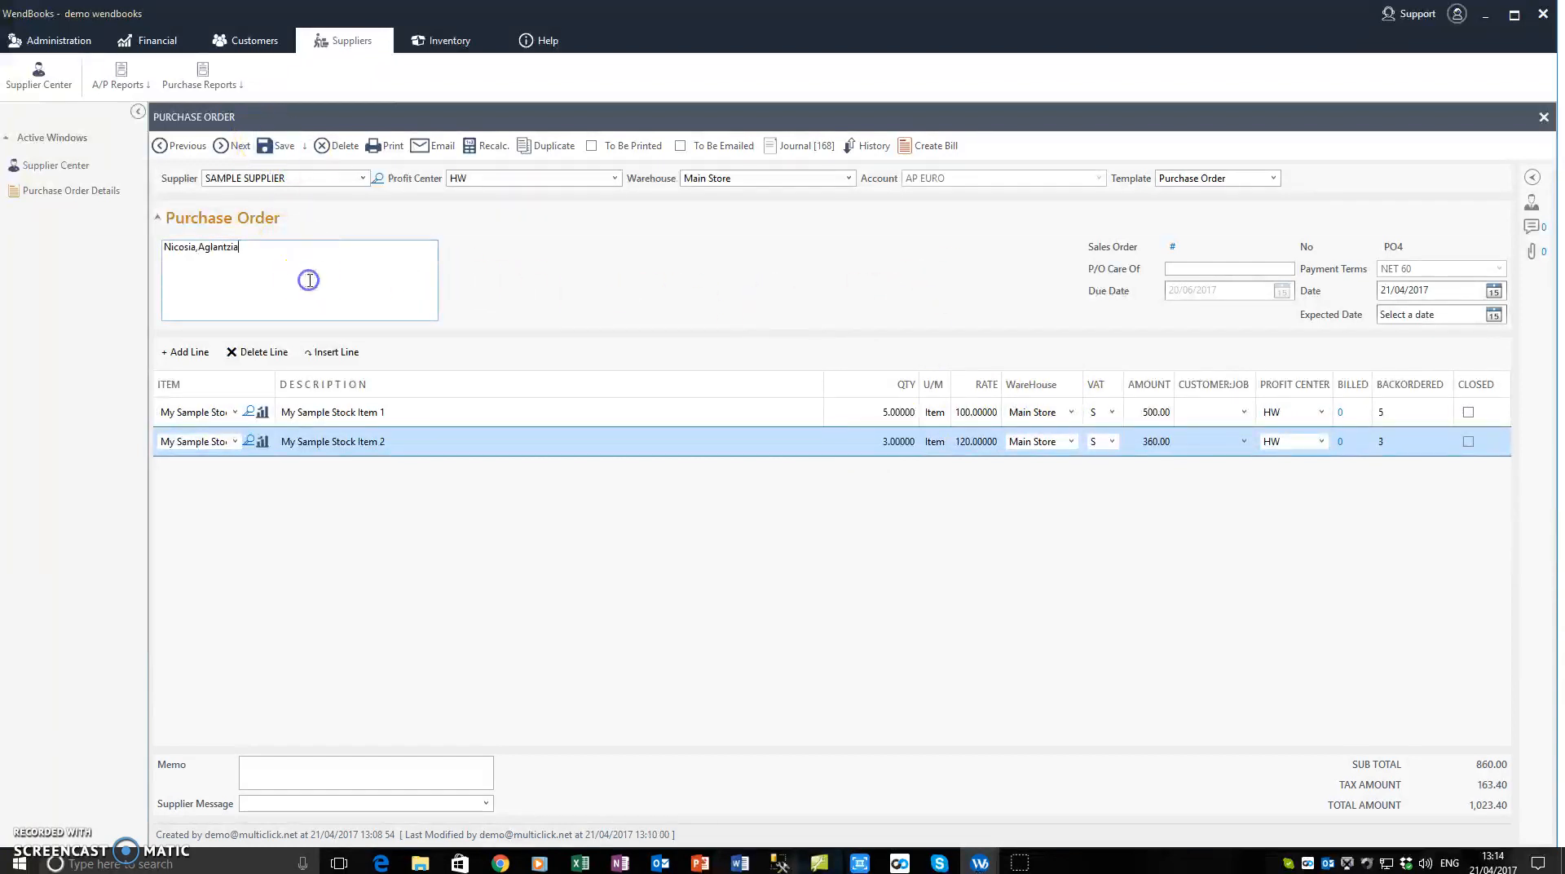
click(391, 242)
click(279, 265)
click(261, 256)
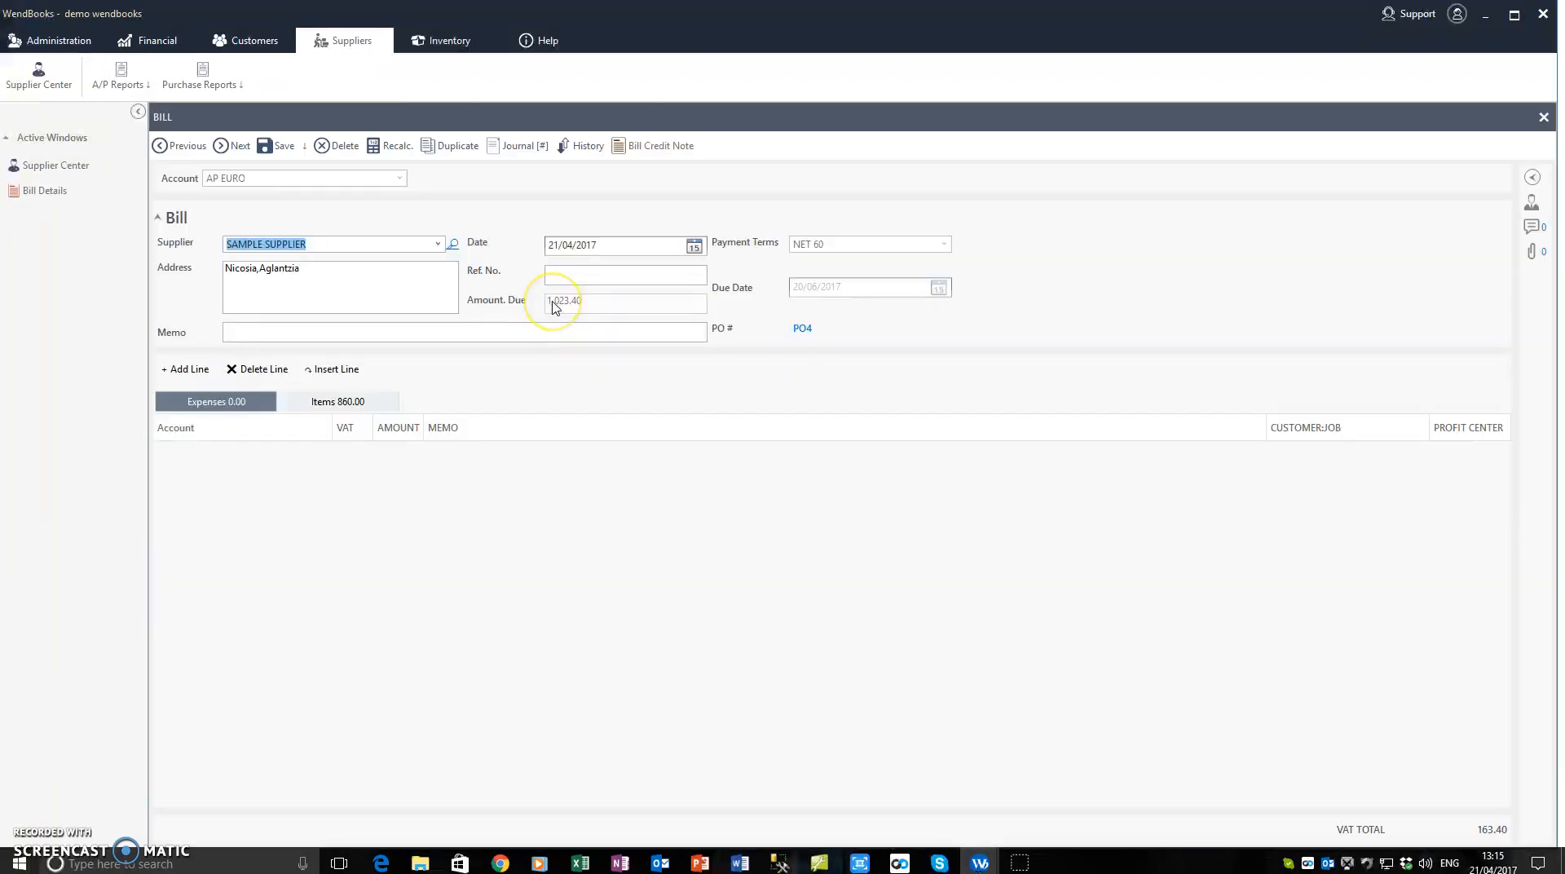
click(352, 288)
click(556, 273)
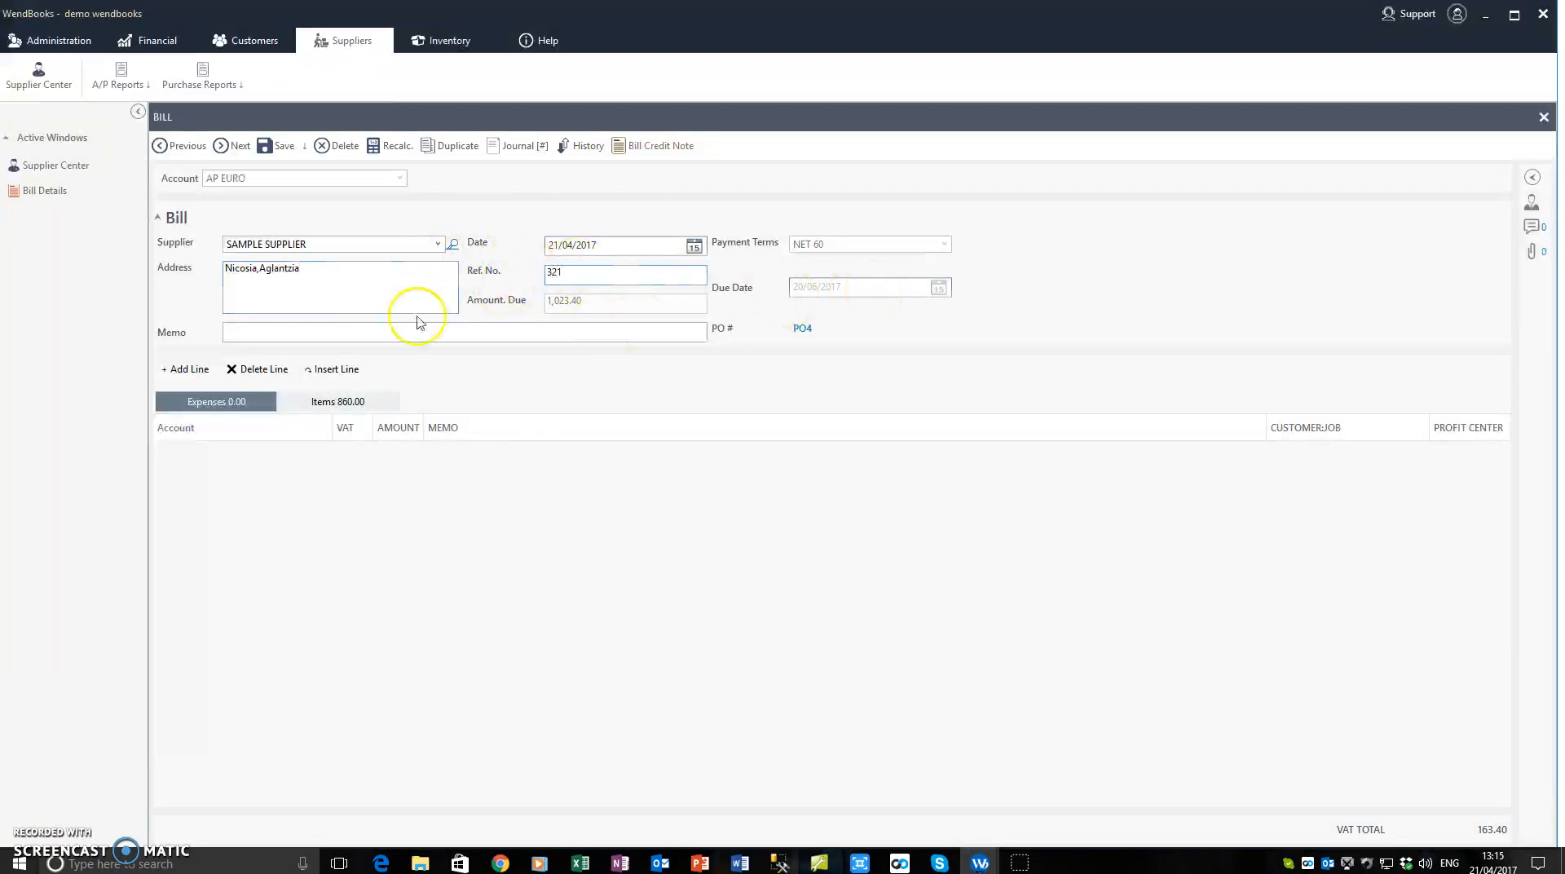
Step: Set the quantity of My Sample Stock Item 1 to 4 in the bill's item lines
click(337, 402)
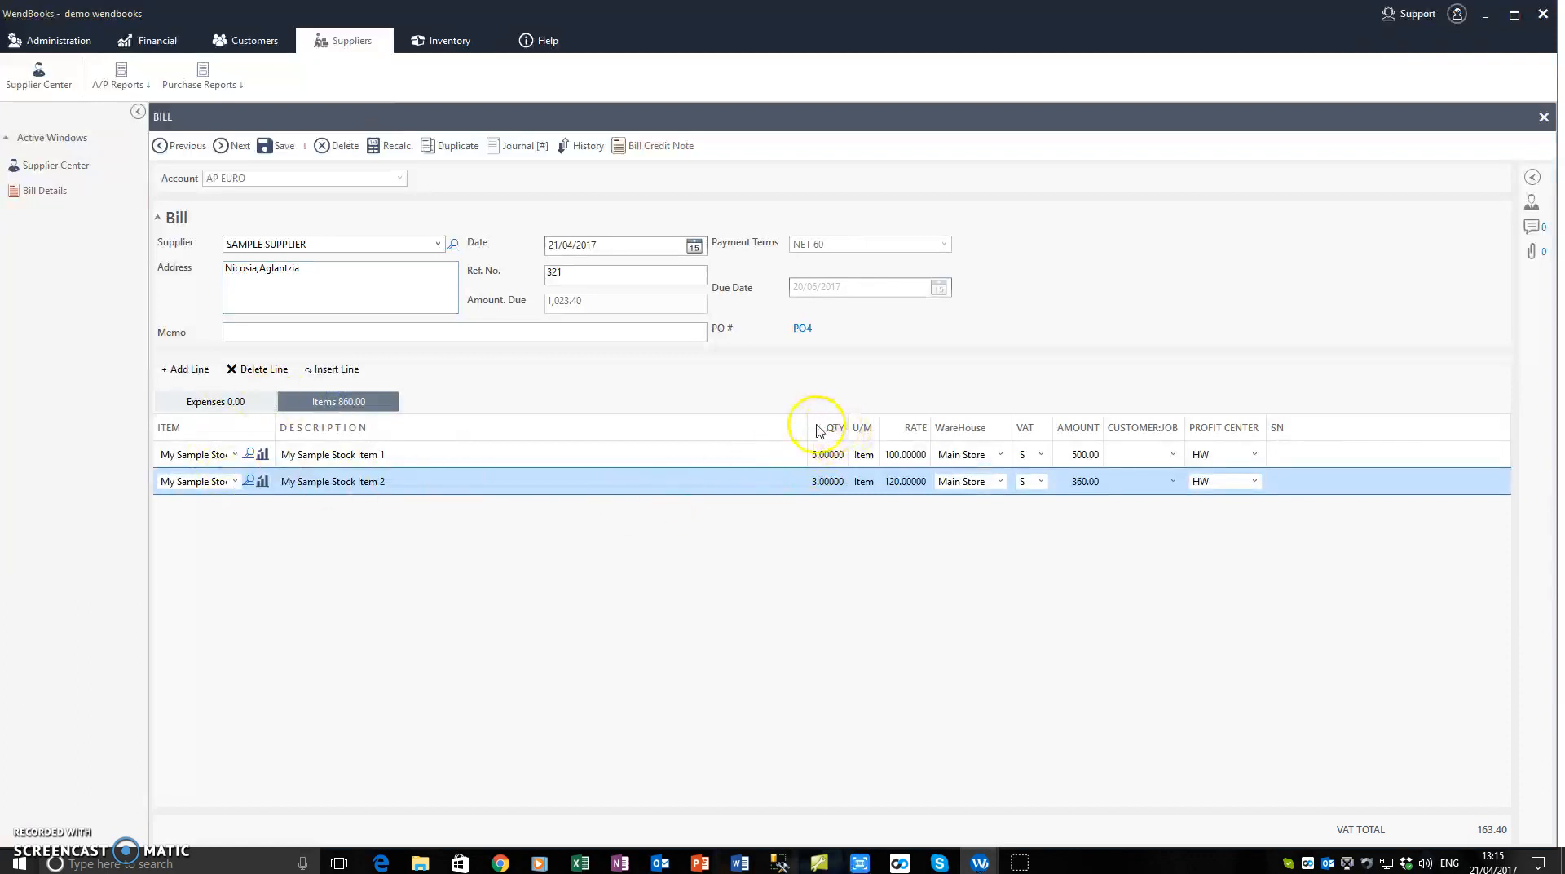
click(791, 454)
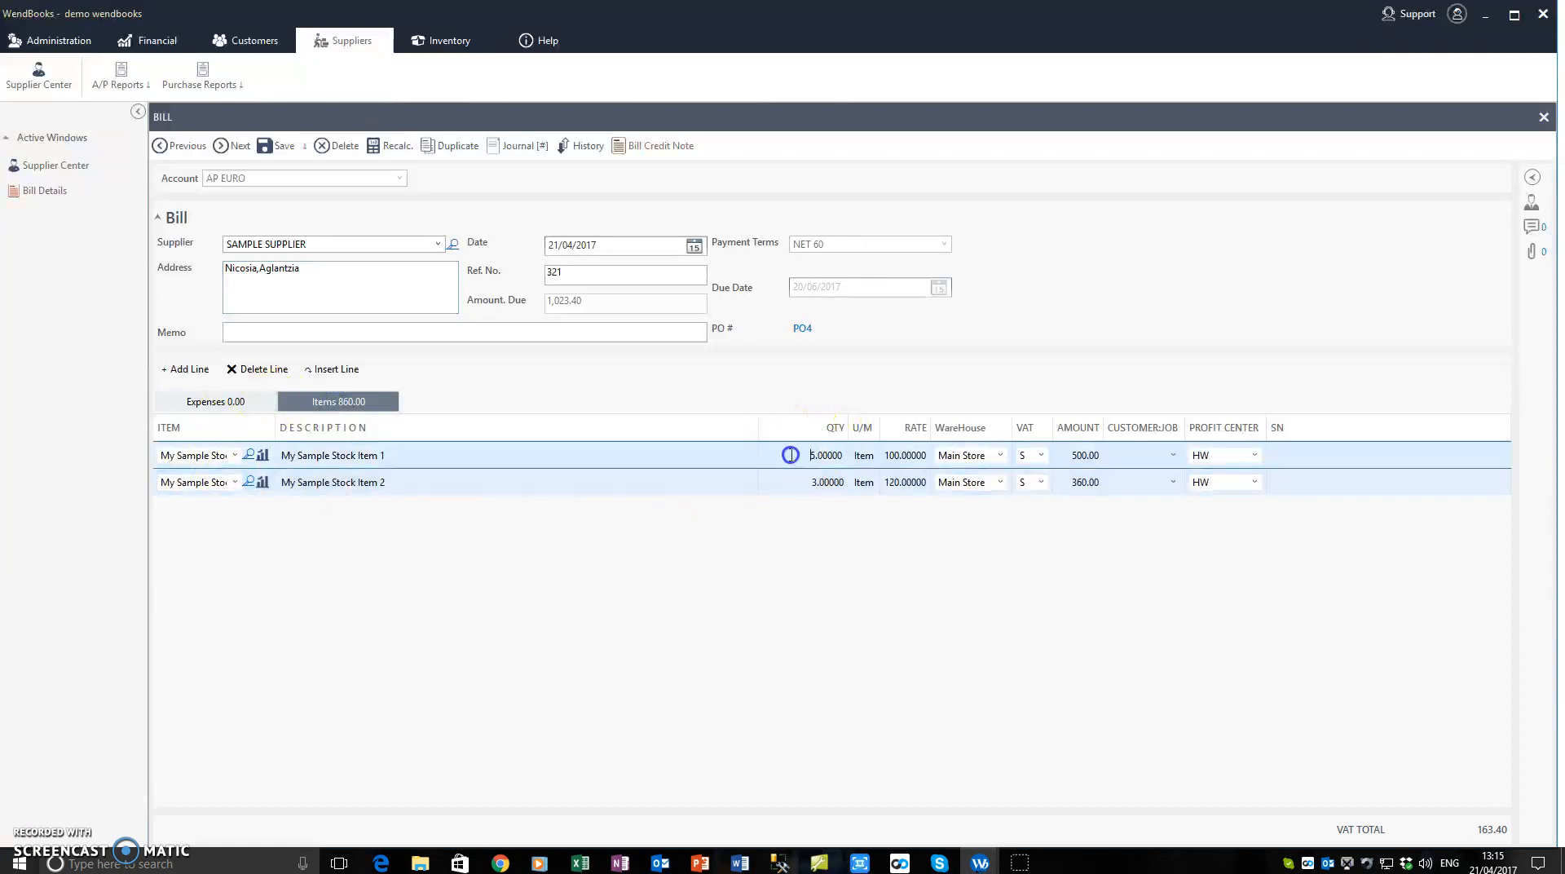
drag(790, 455, 871, 460)
key(Return)
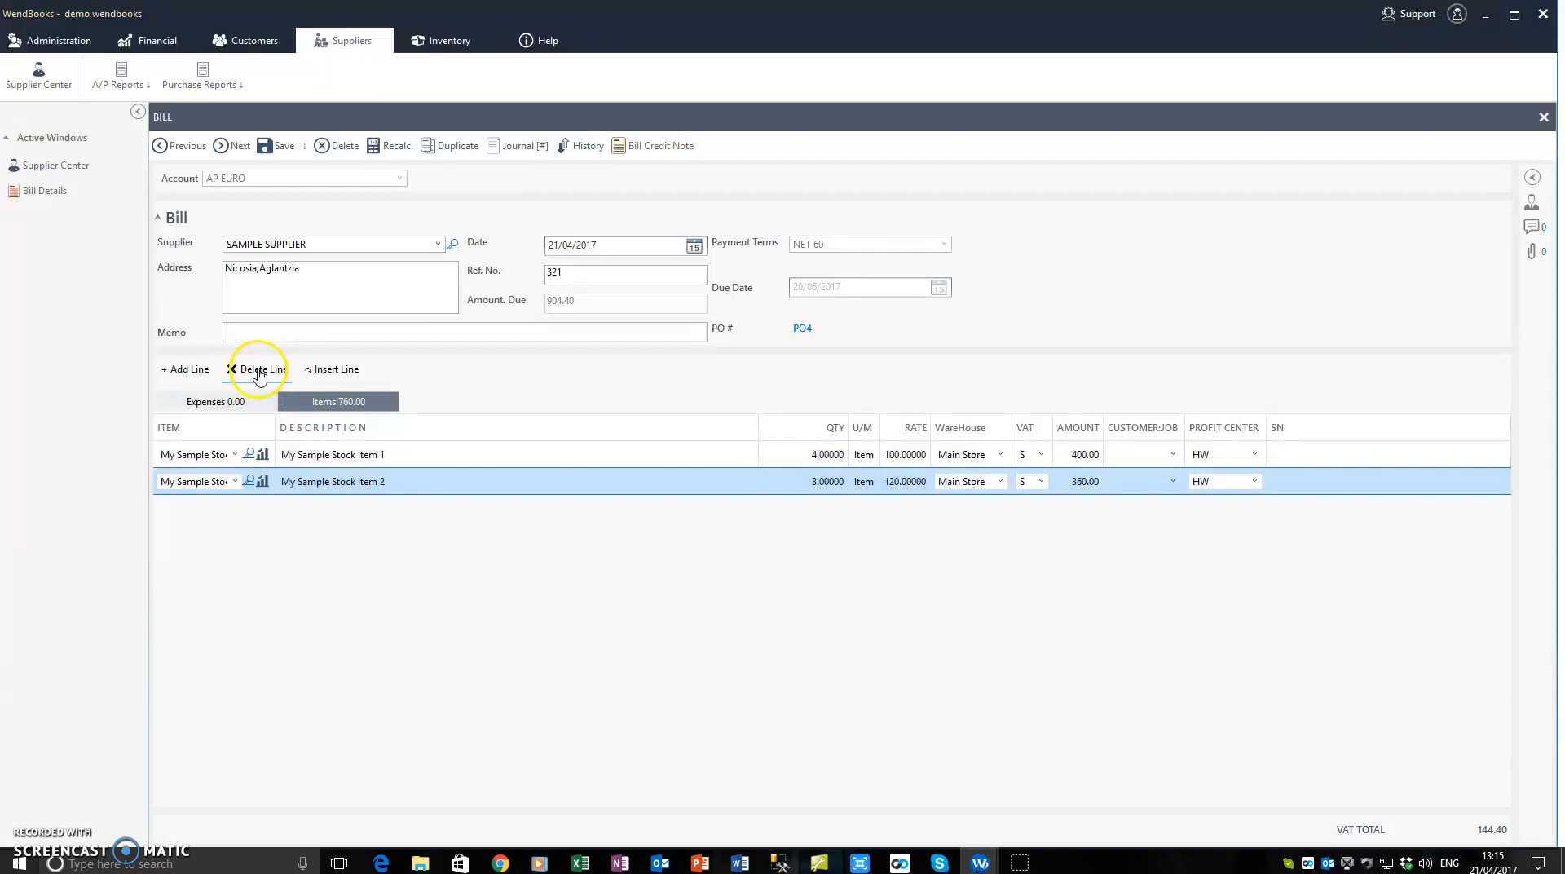
Step: Delete the My Sample Stock Item 2 line from the bill, and save and close the bill
click(259, 371)
click(408, 286)
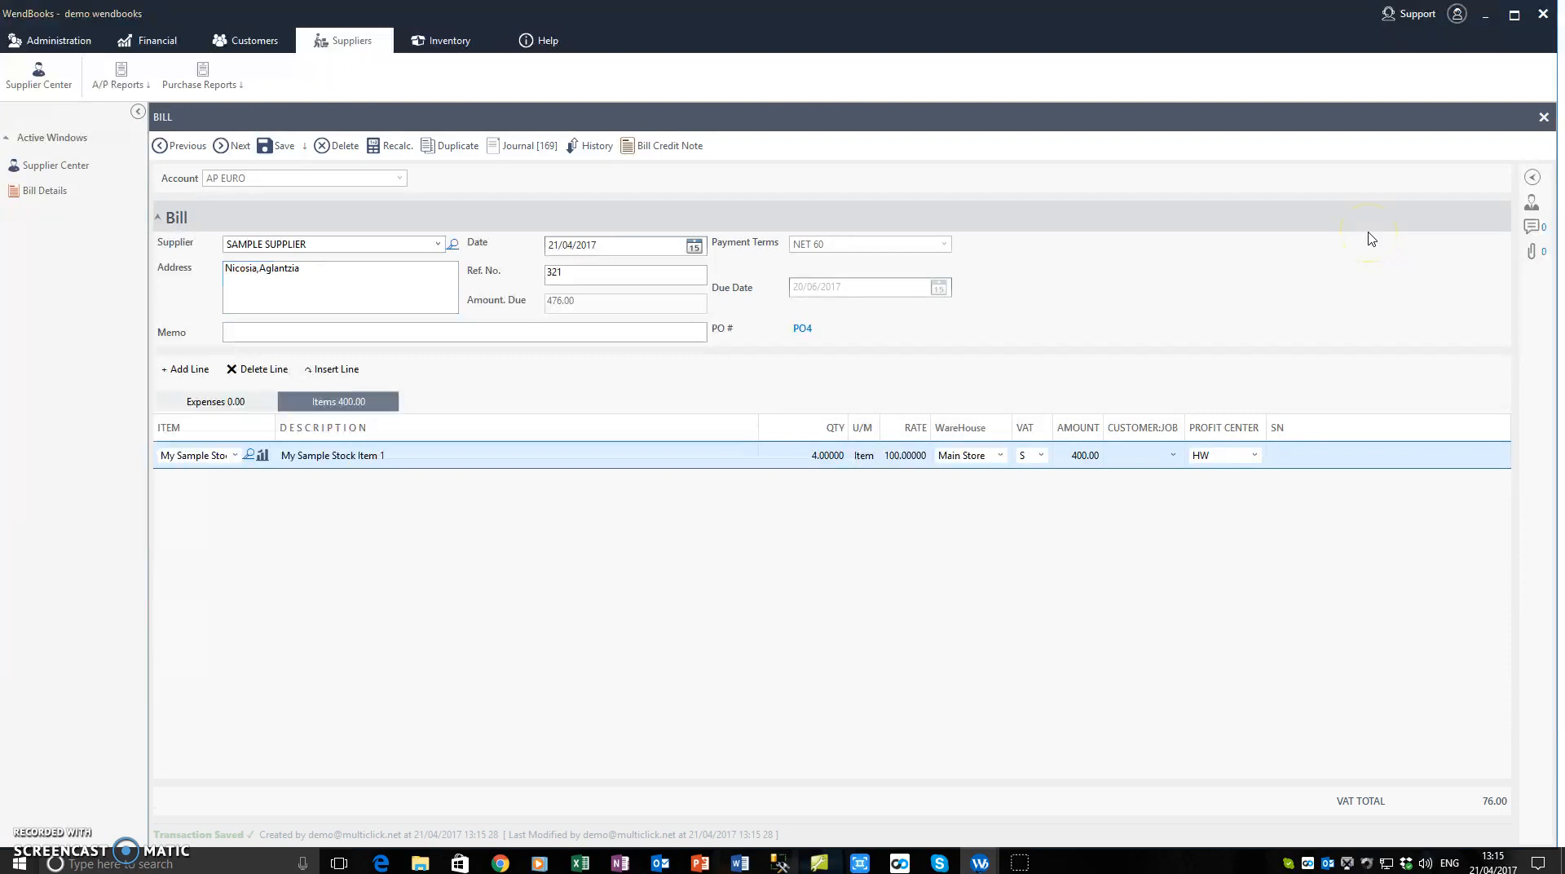
click(1543, 123)
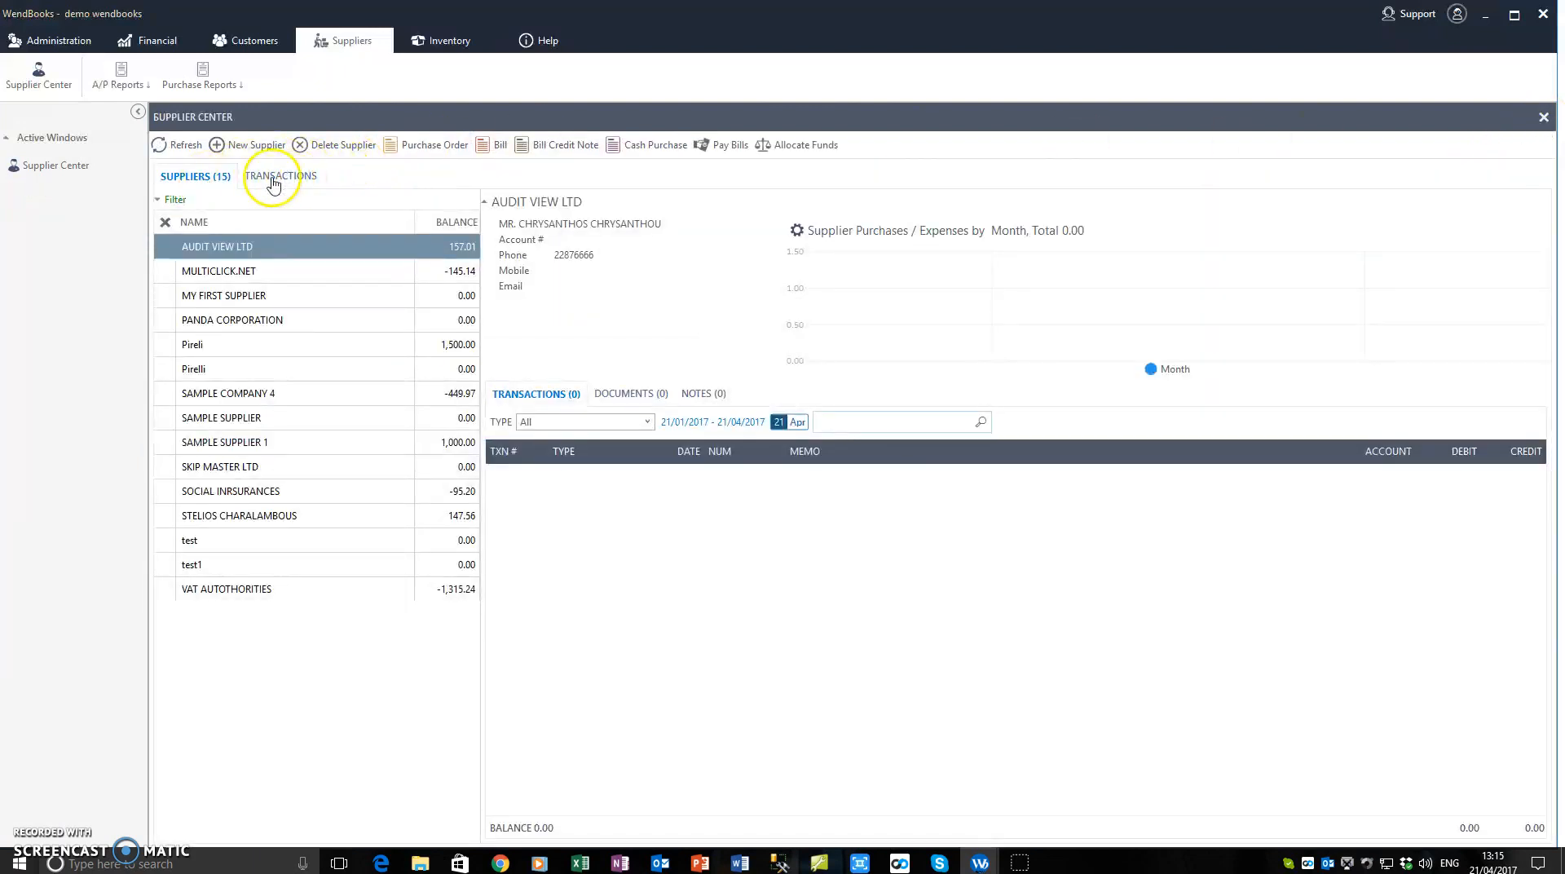
Step: List the opened purchase orders in the supplier transactions with the date range set to All
click(272, 182)
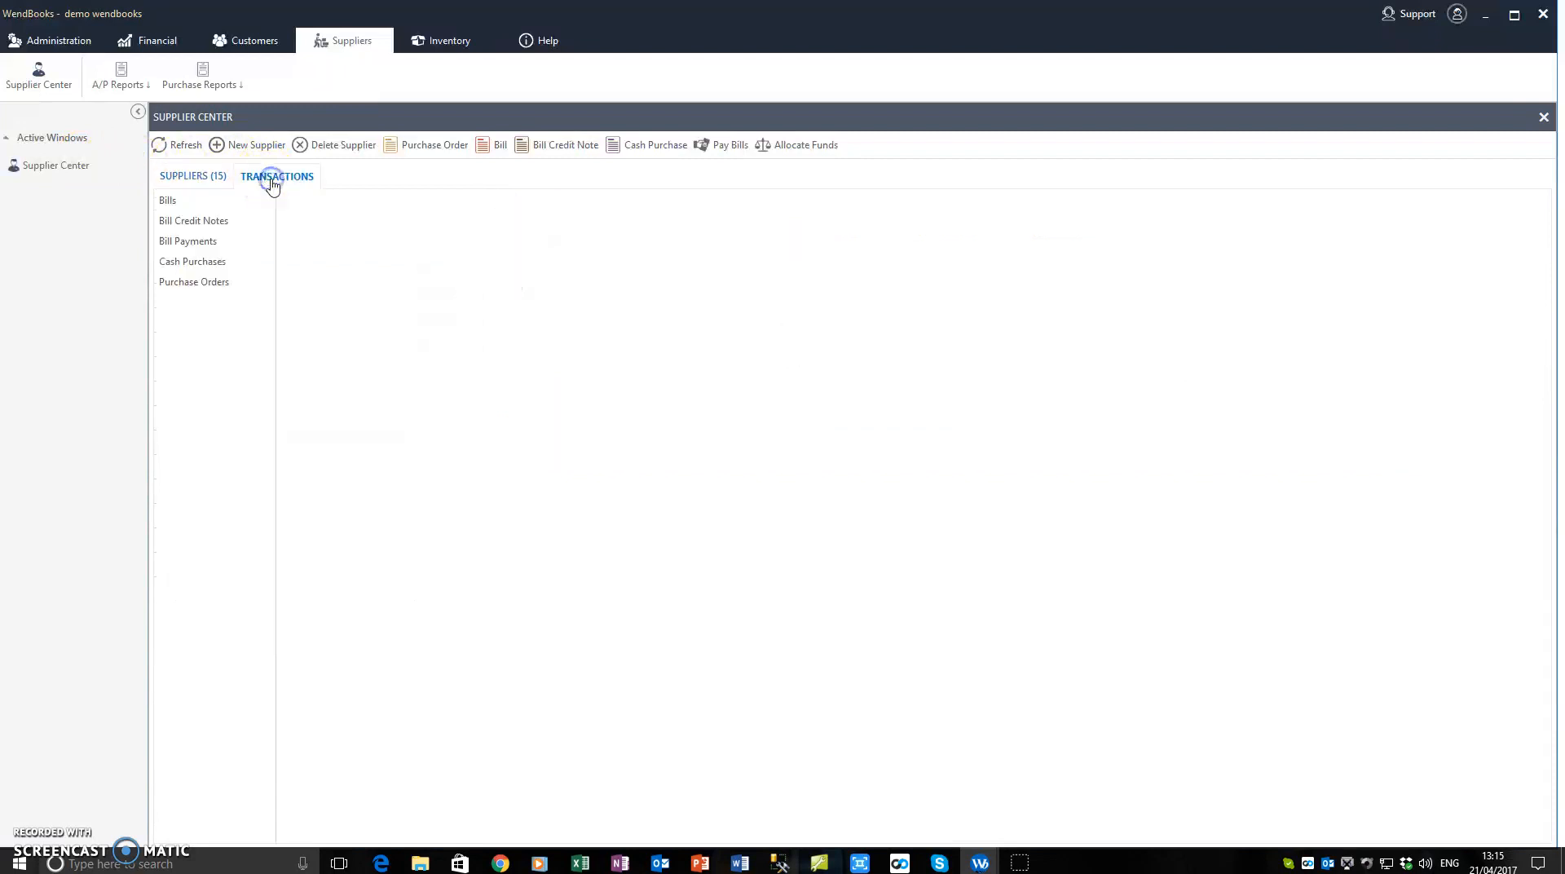
click(193, 282)
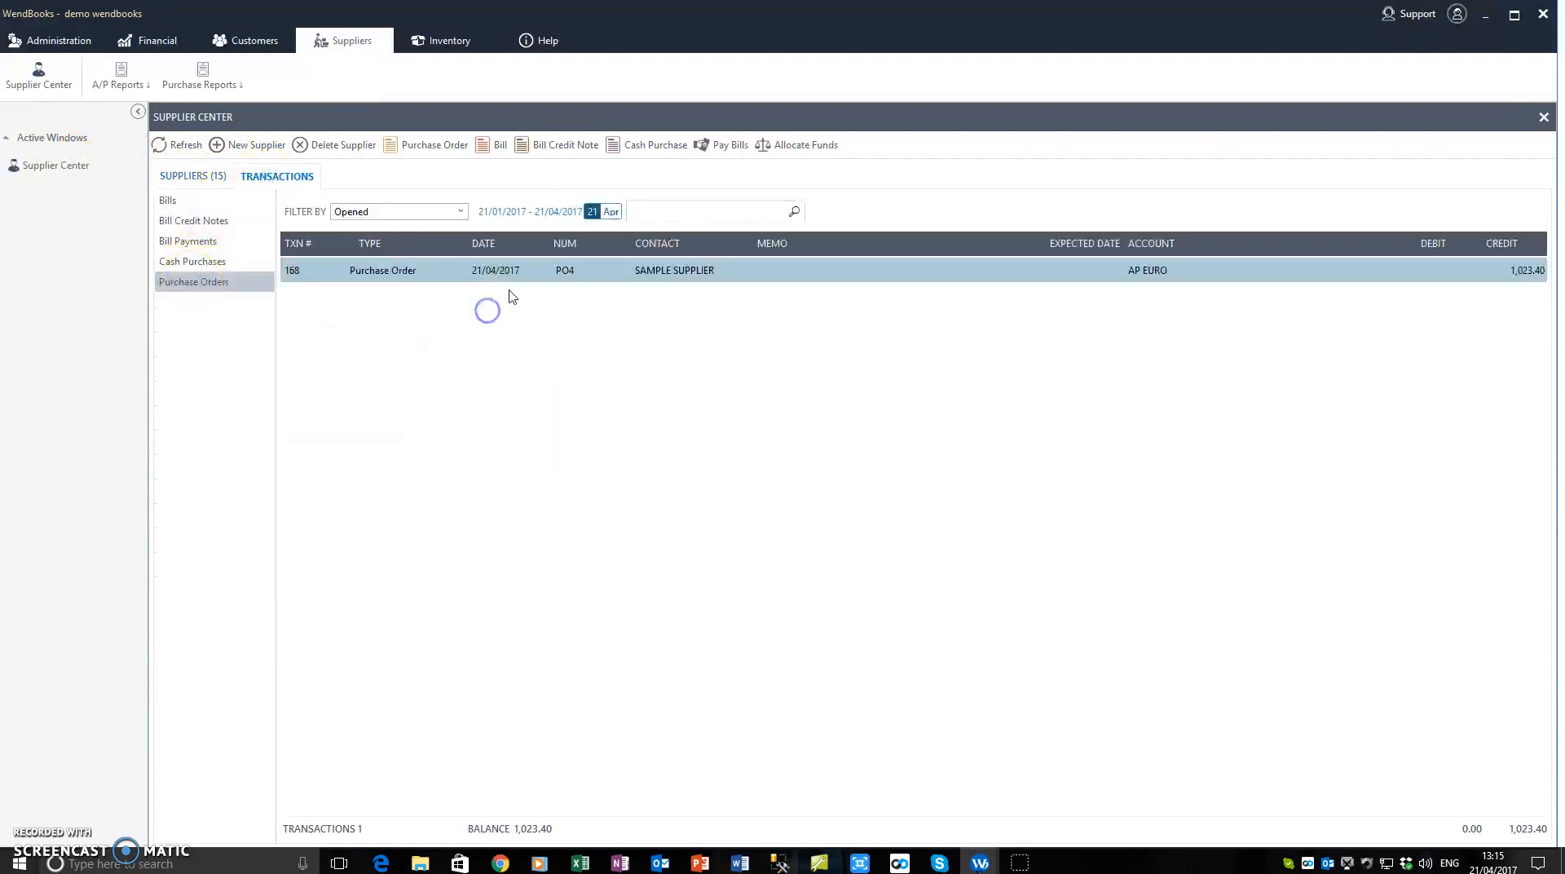
click(496, 211)
click(497, 495)
click(694, 496)
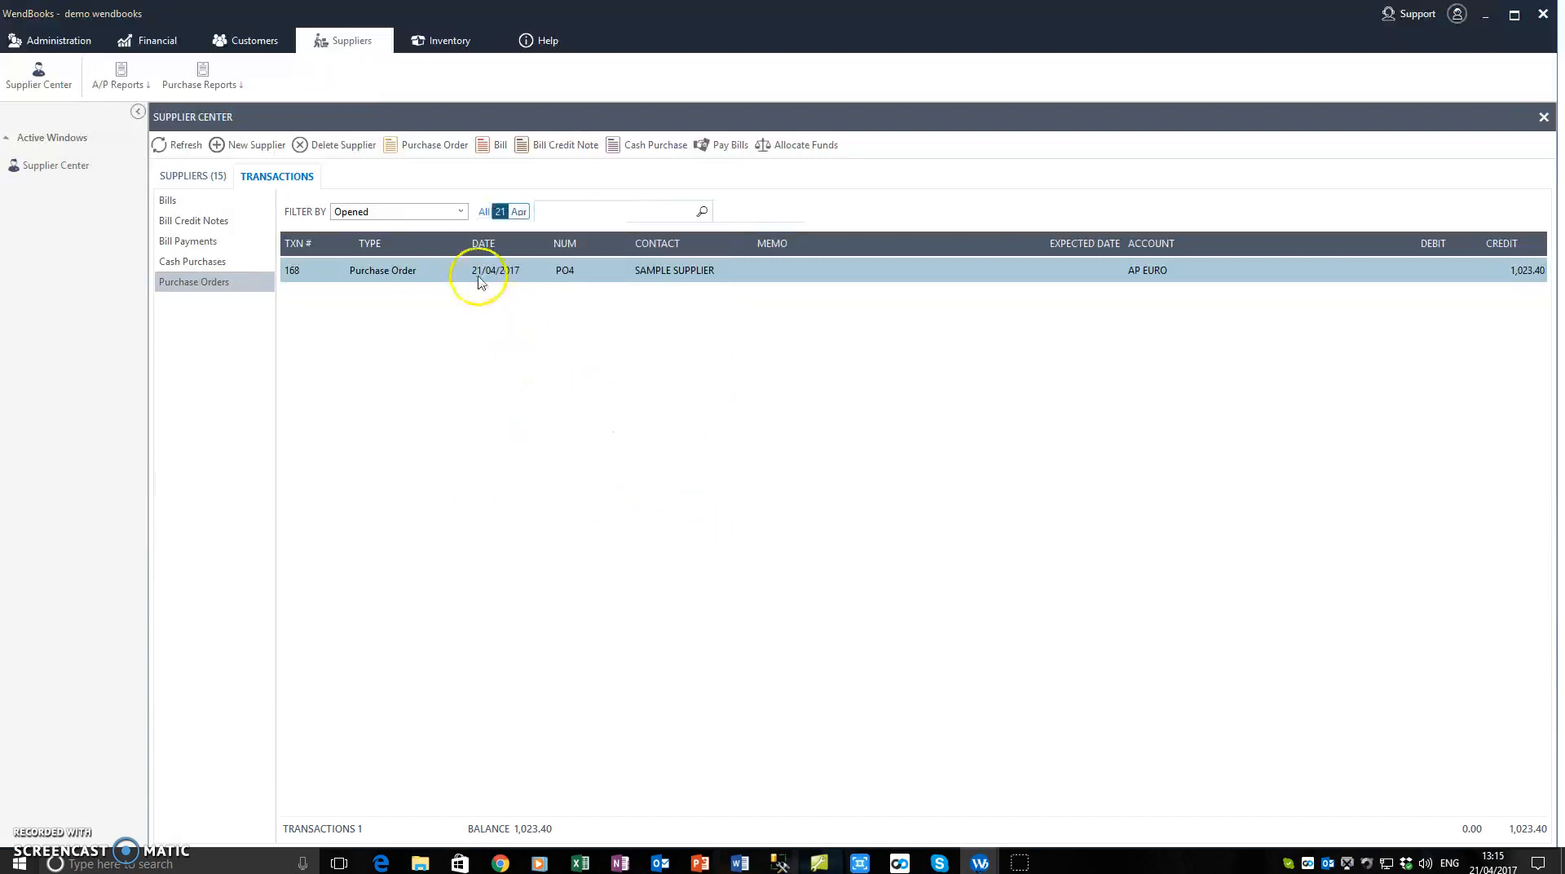
click(459, 212)
click(427, 275)
Step: Reopen the SAMPLE SUPPLIER purchase order and view the bill behind the billed quantity of My Sample Stock Item 1
double_click(394, 274)
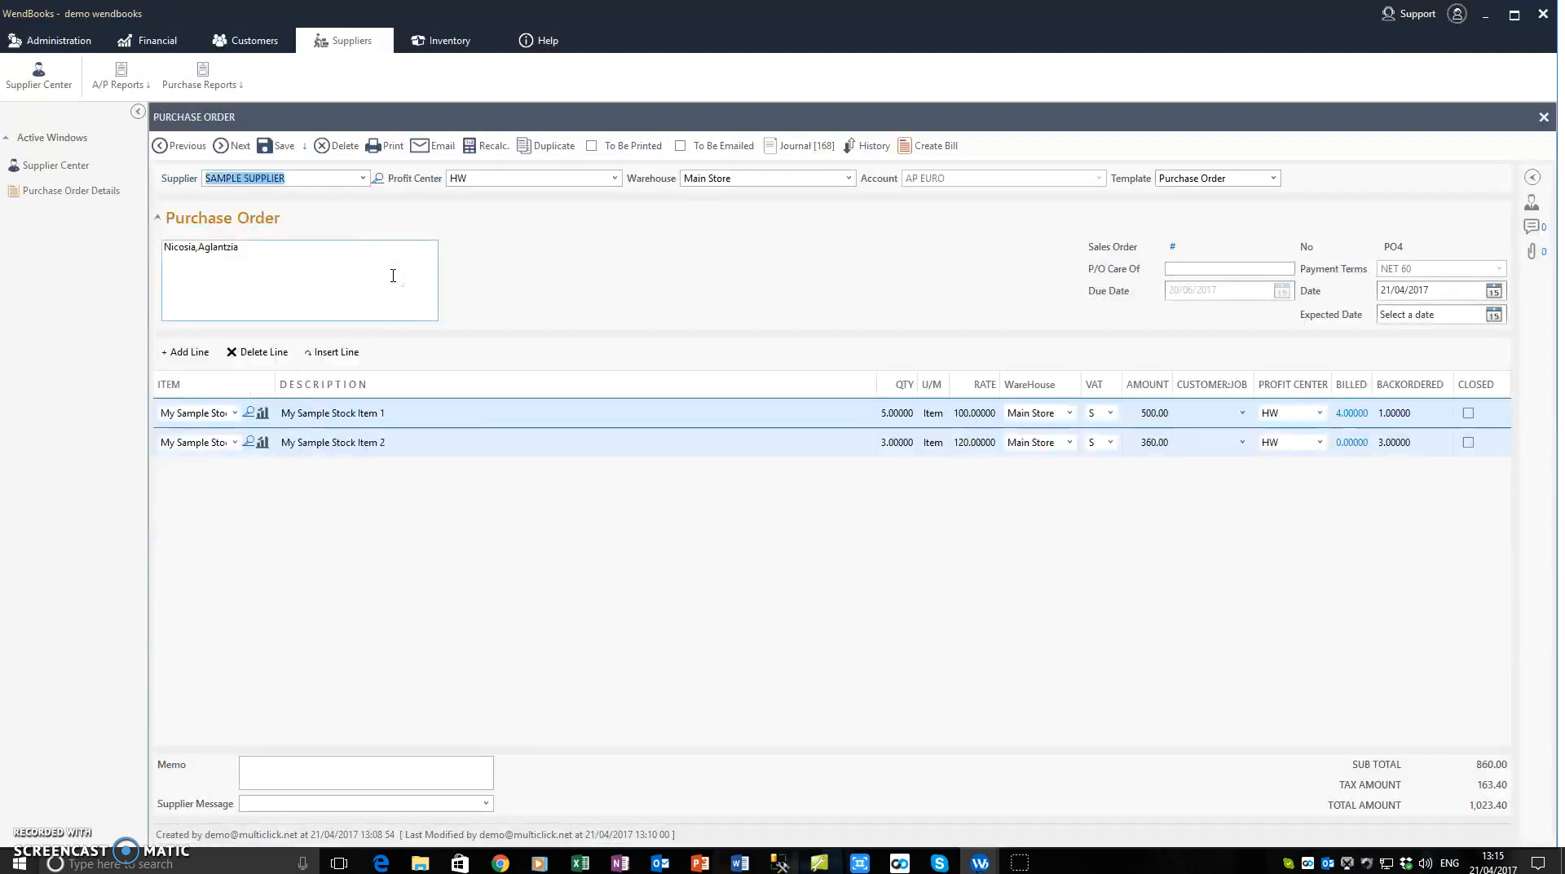
click(392, 275)
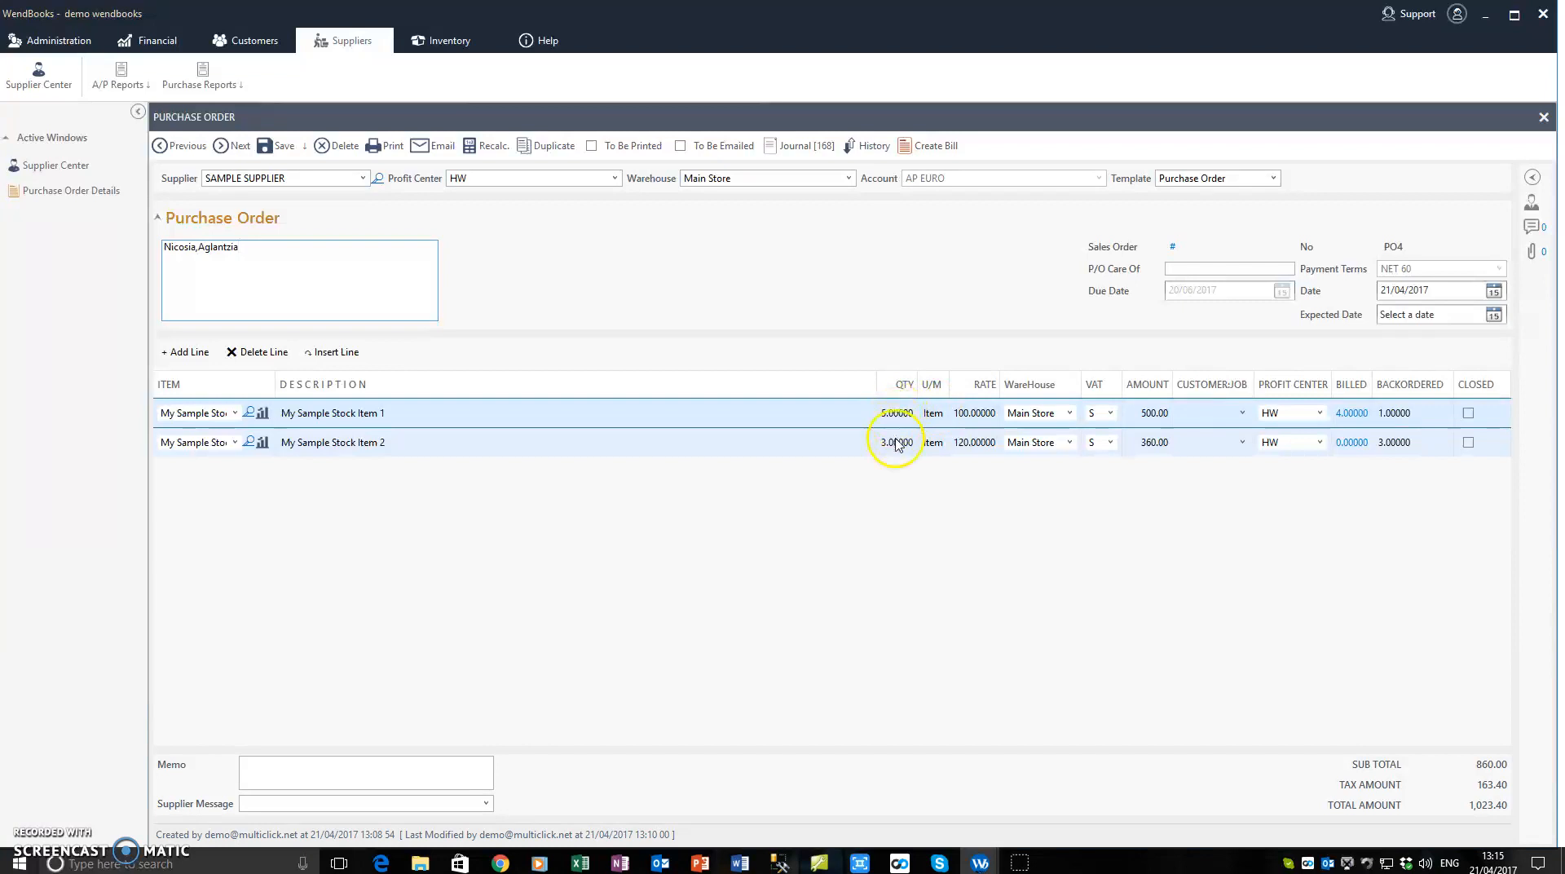
click(1348, 414)
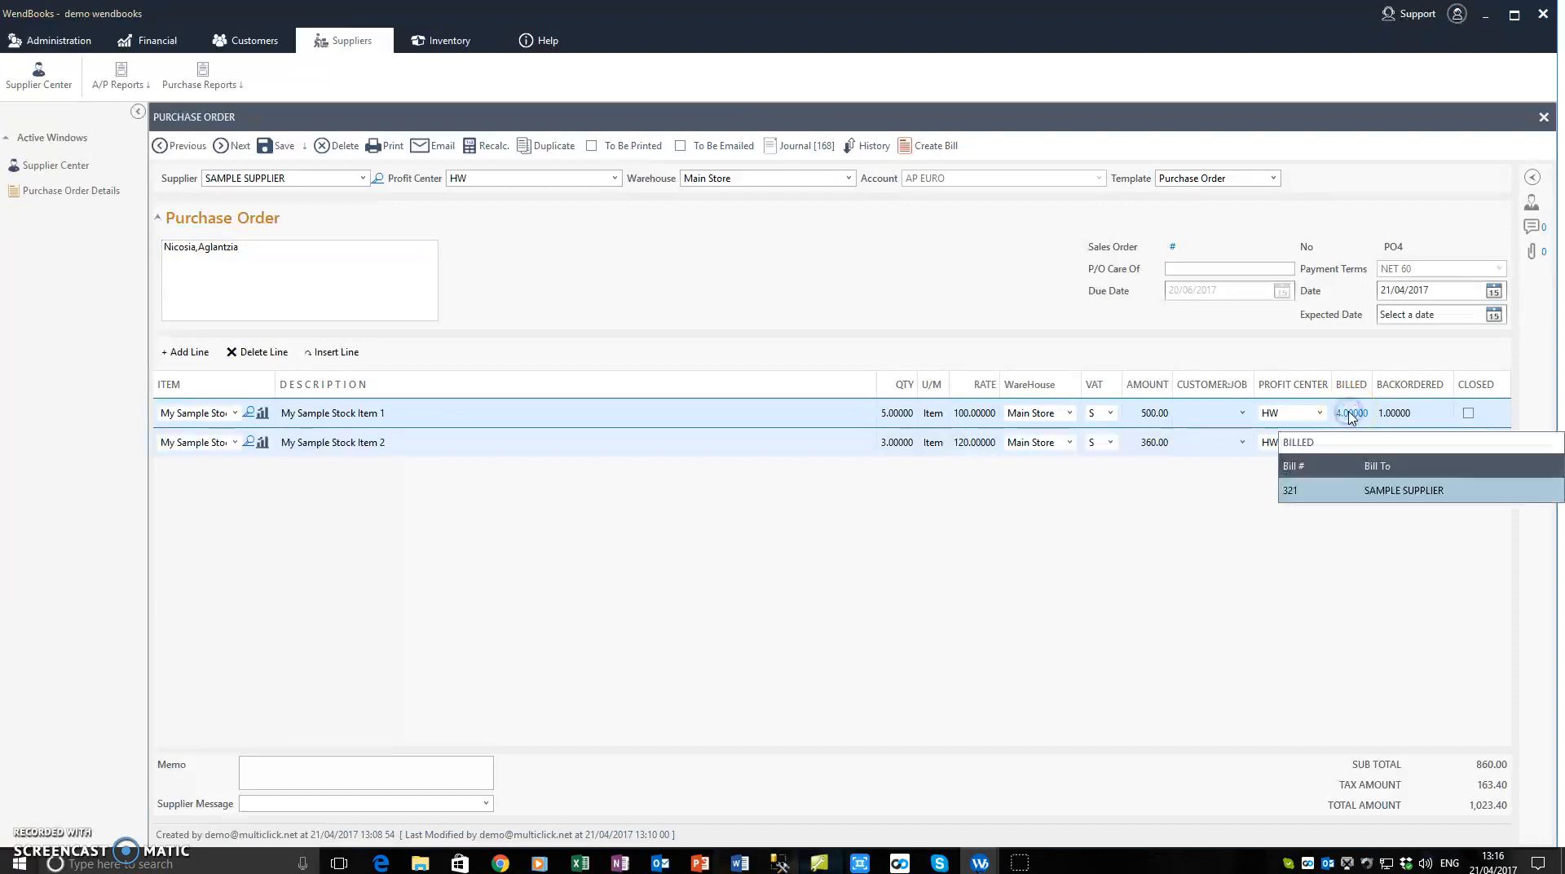
click(1294, 490)
click(1291, 492)
double_click(1374, 491)
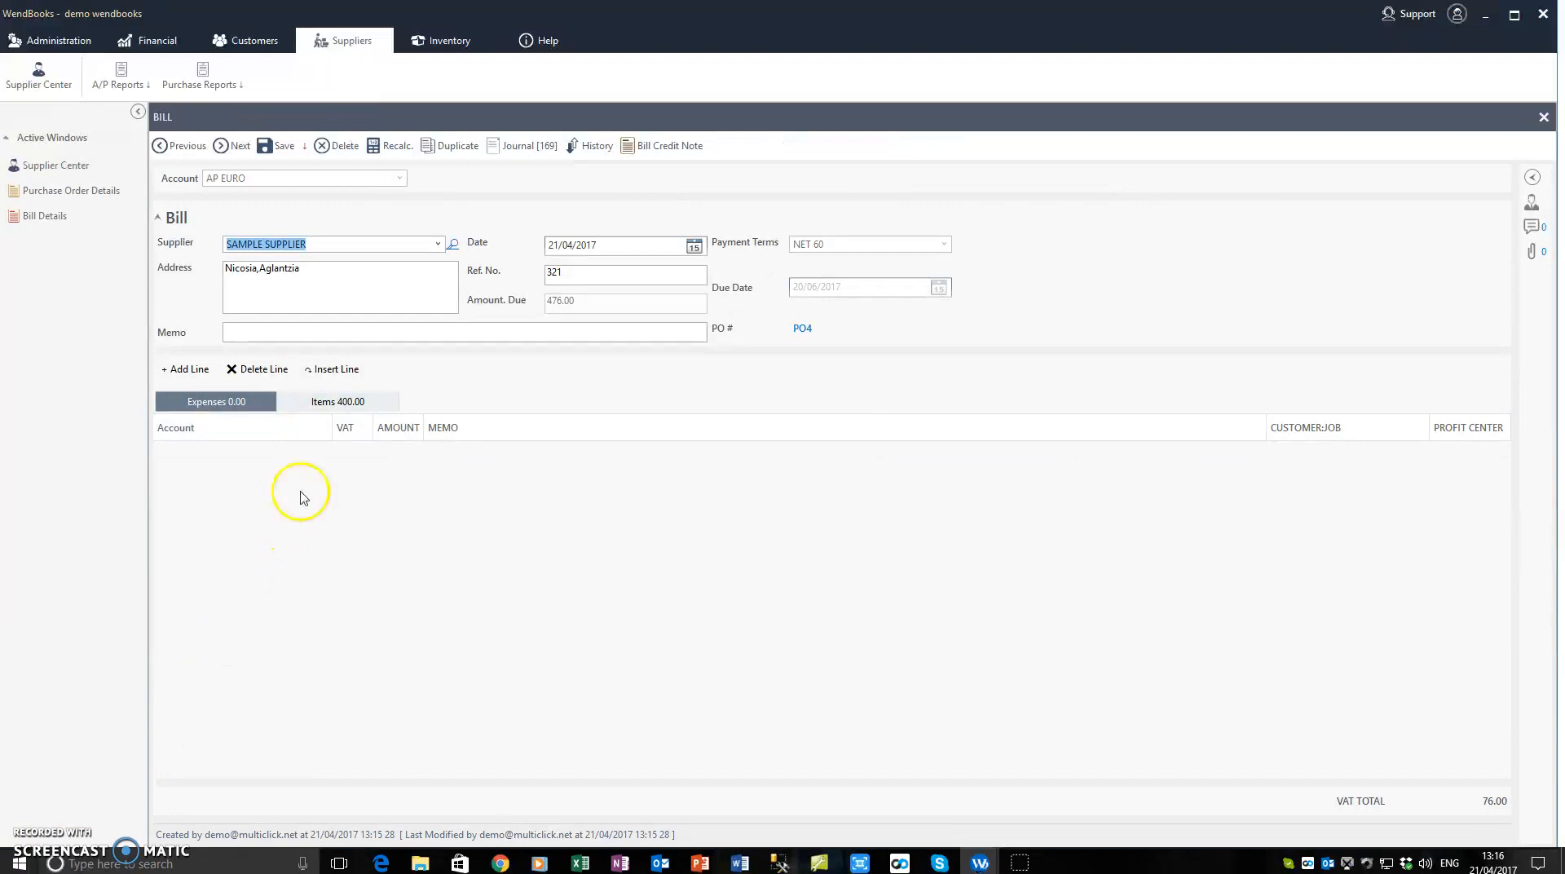
click(1542, 118)
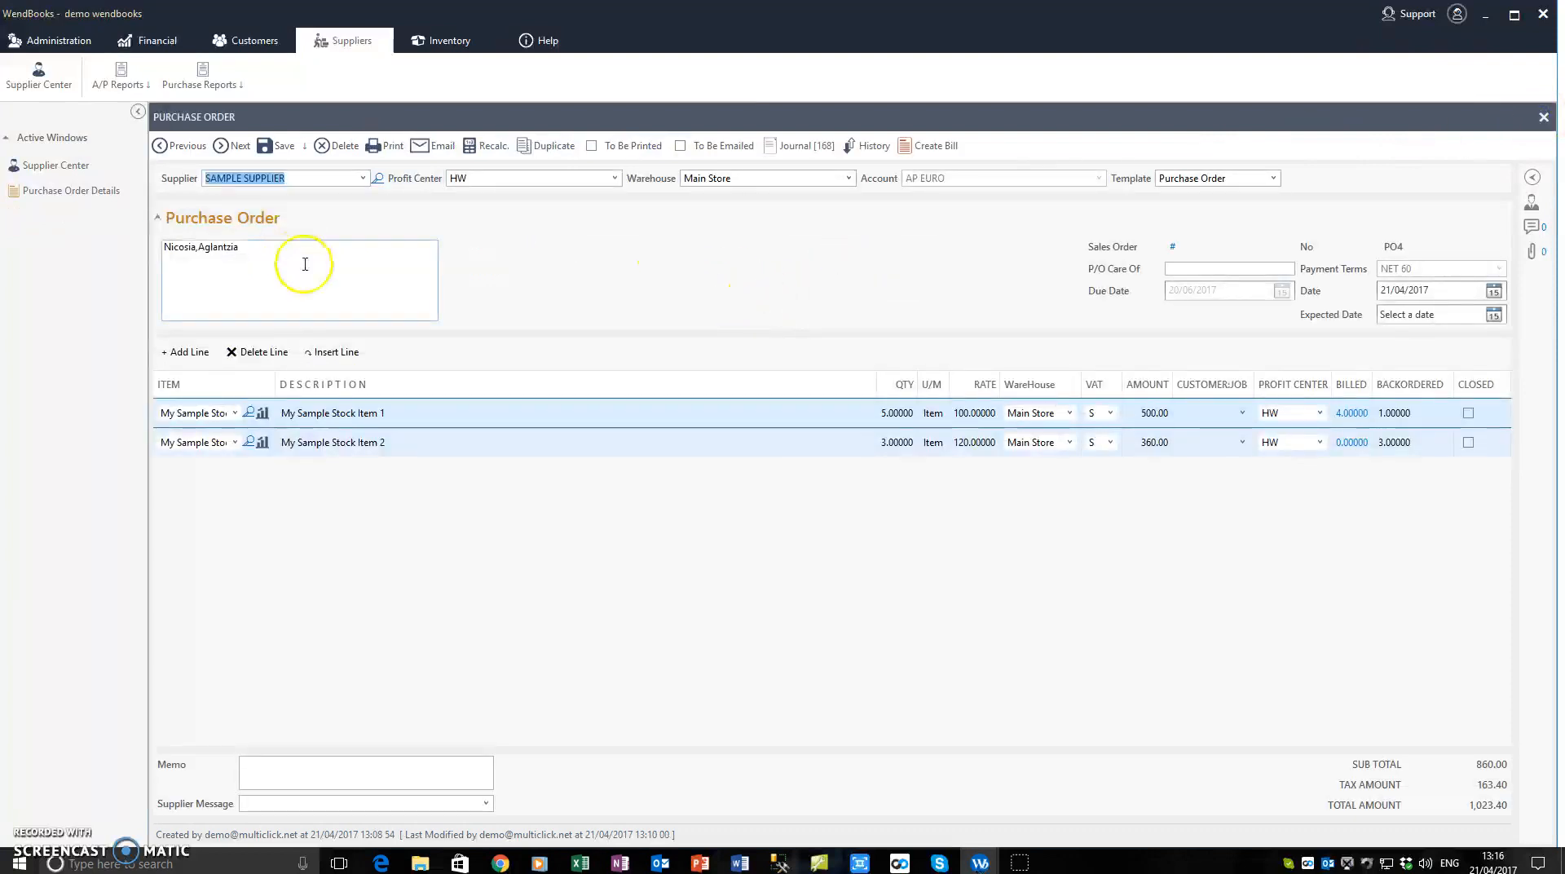
Step: Create a second bill from the purchase order and enter 32145 as its reference number
click(305, 264)
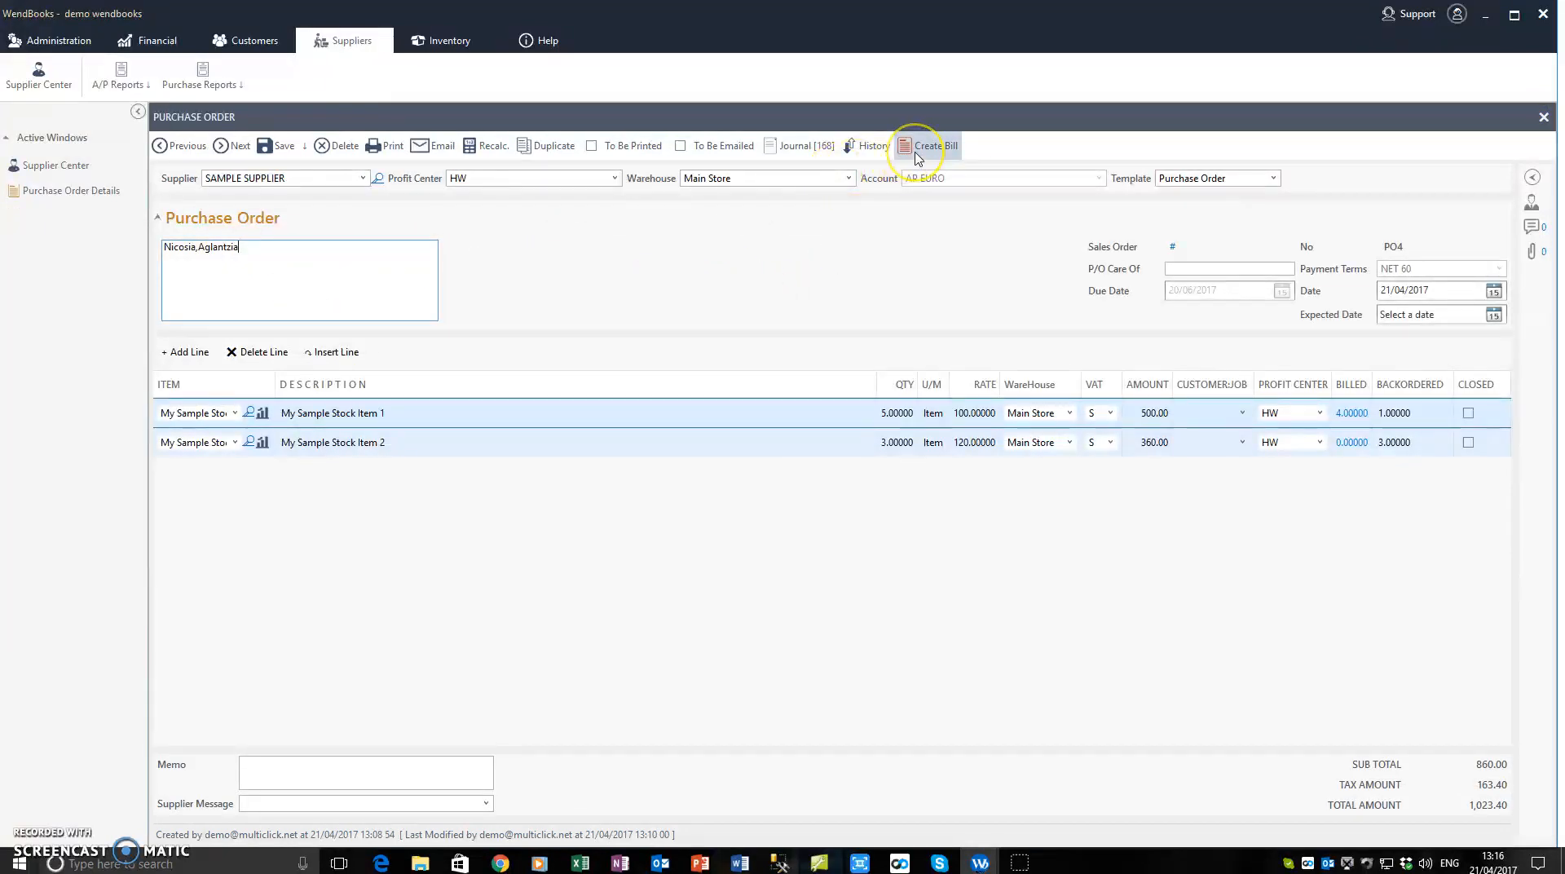
click(916, 151)
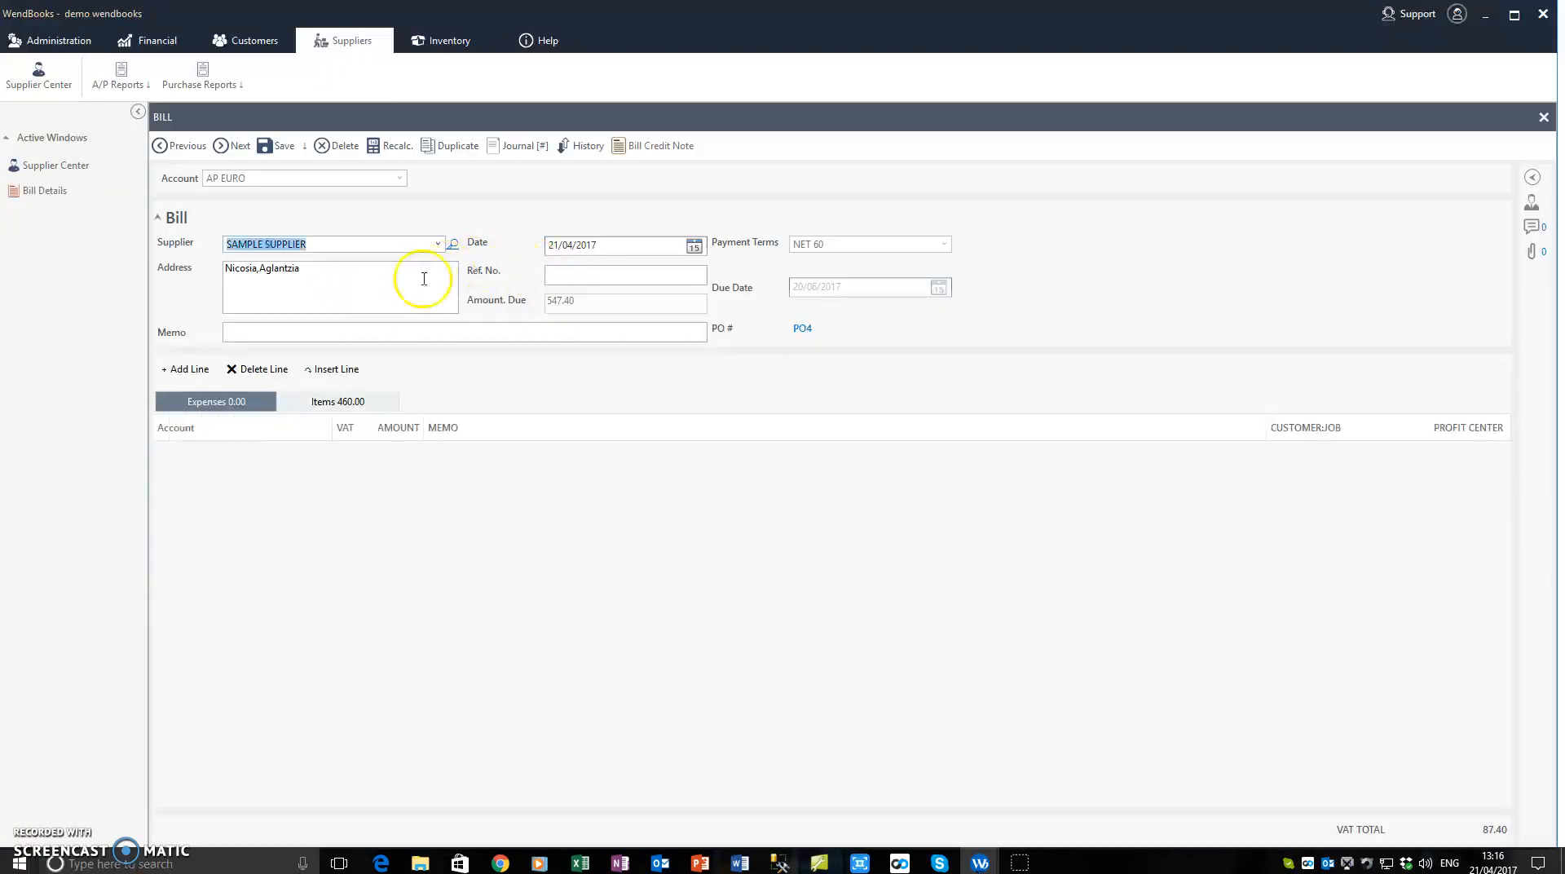
click(344, 285)
click(622, 277)
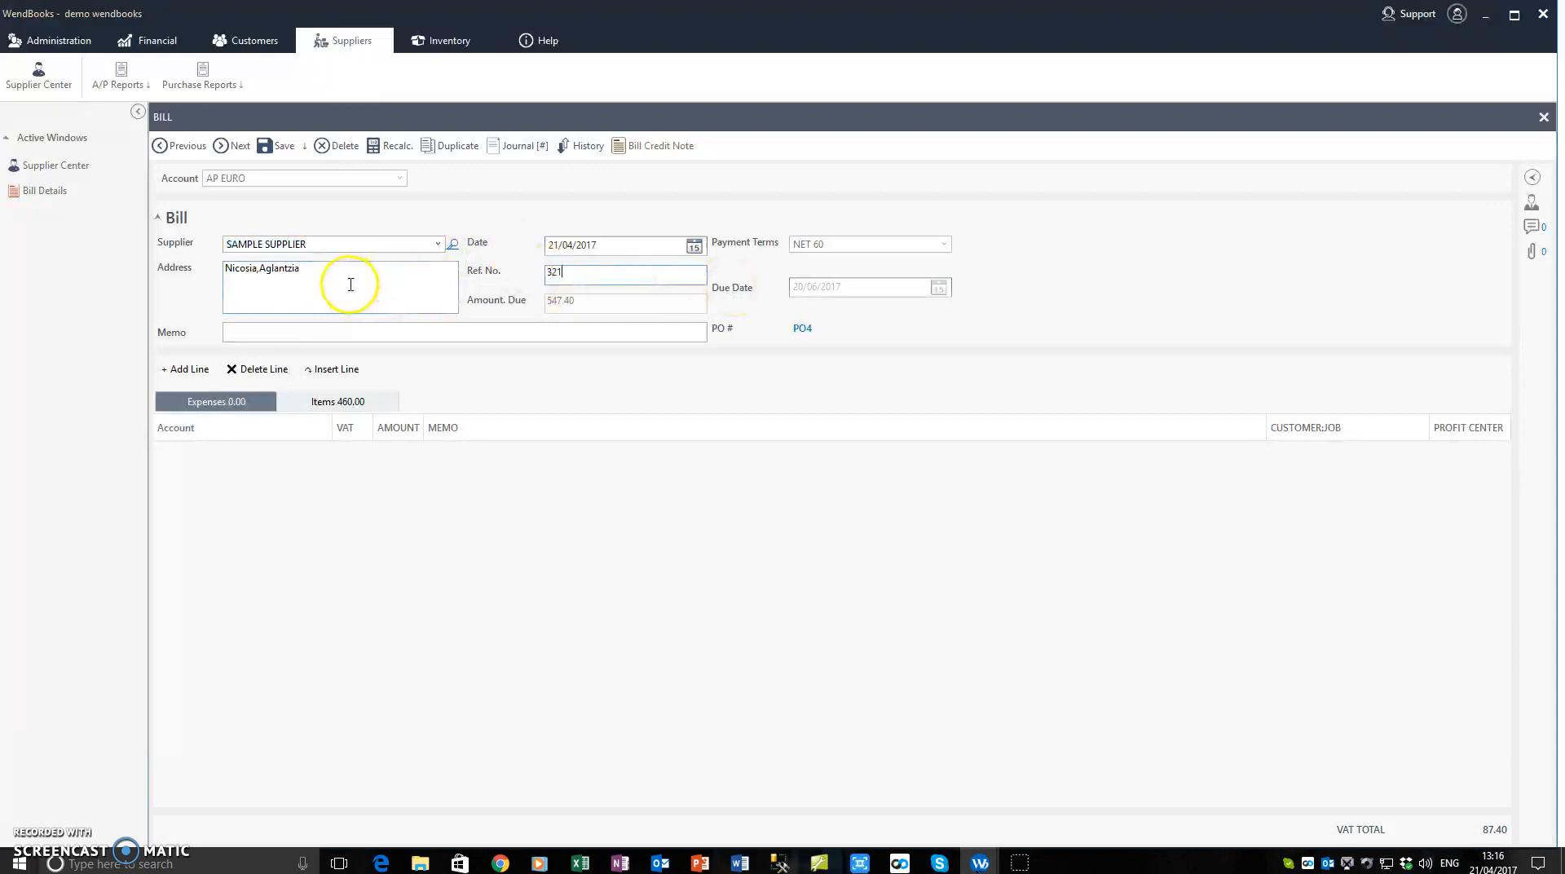
text(45)
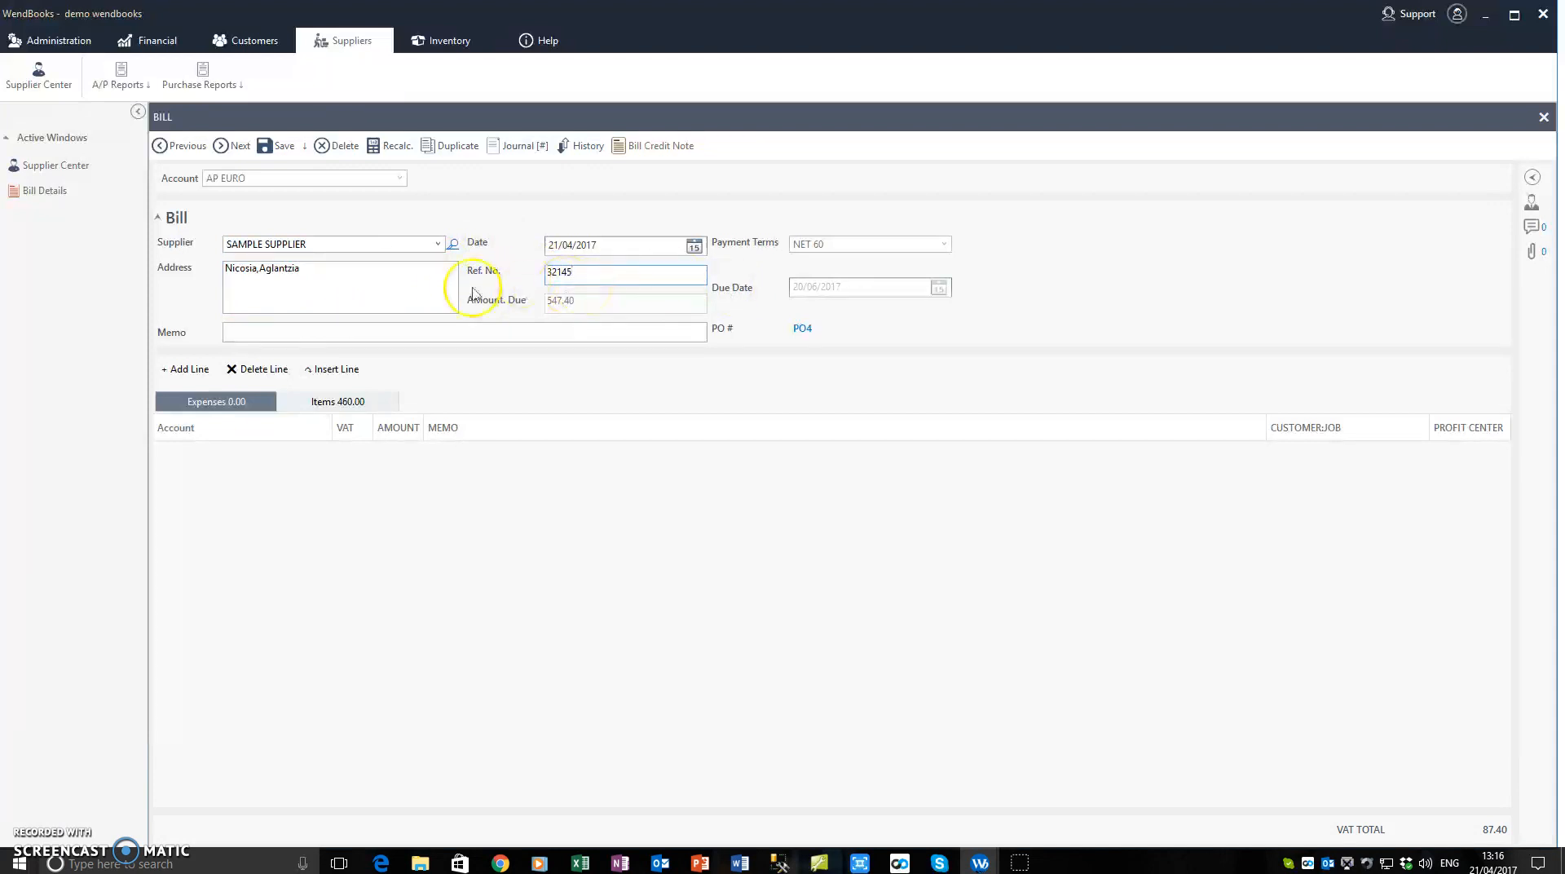
Step: Check the second bill's item lines for the remaining quantities, and save and close the bill
click(339, 402)
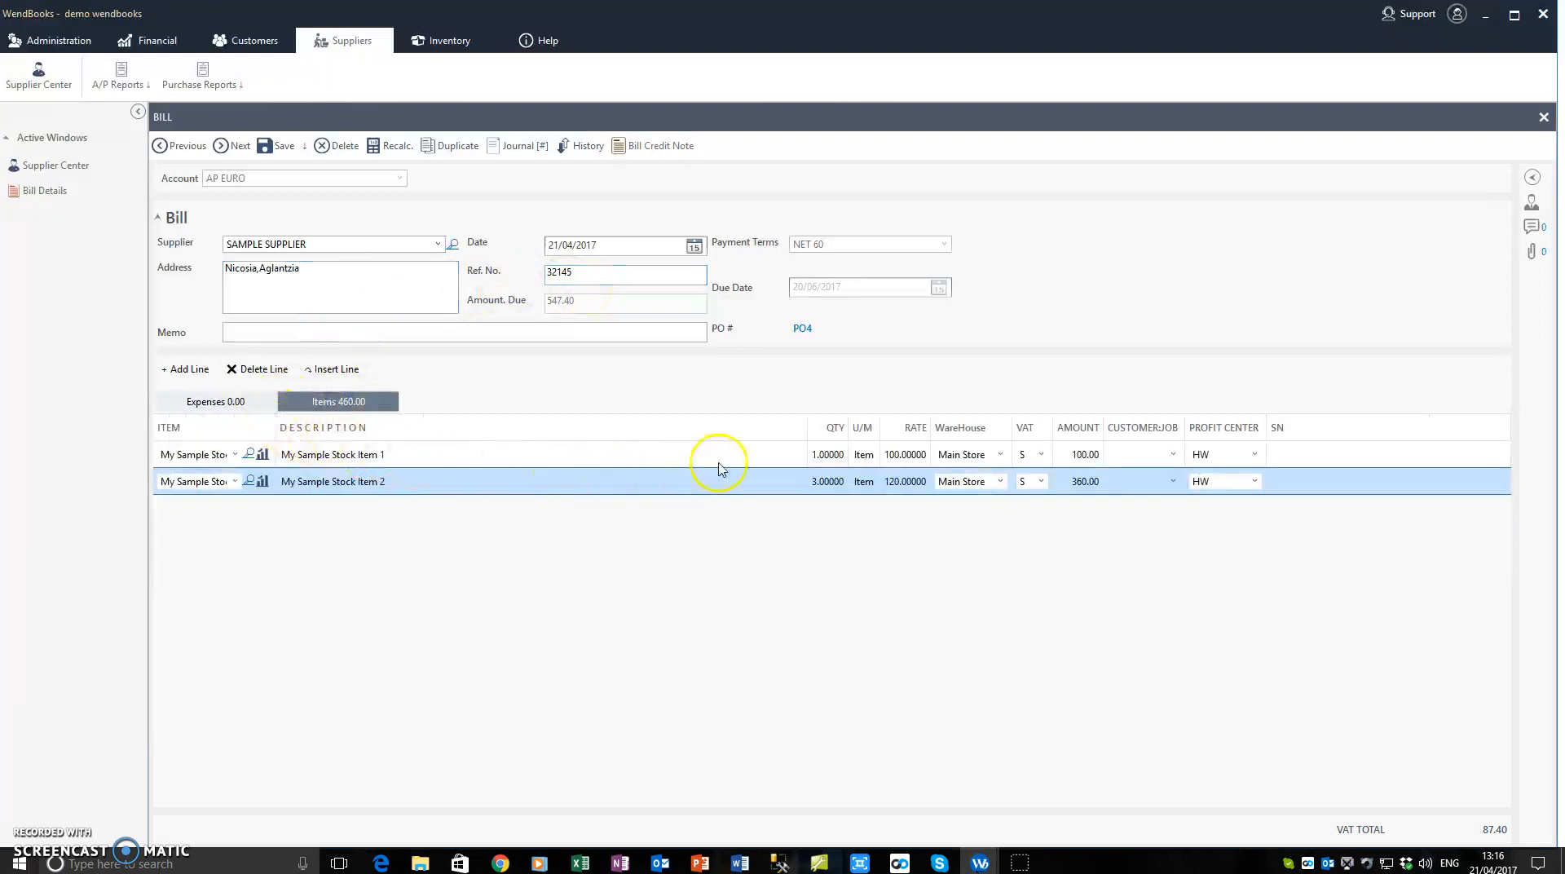
click(643, 456)
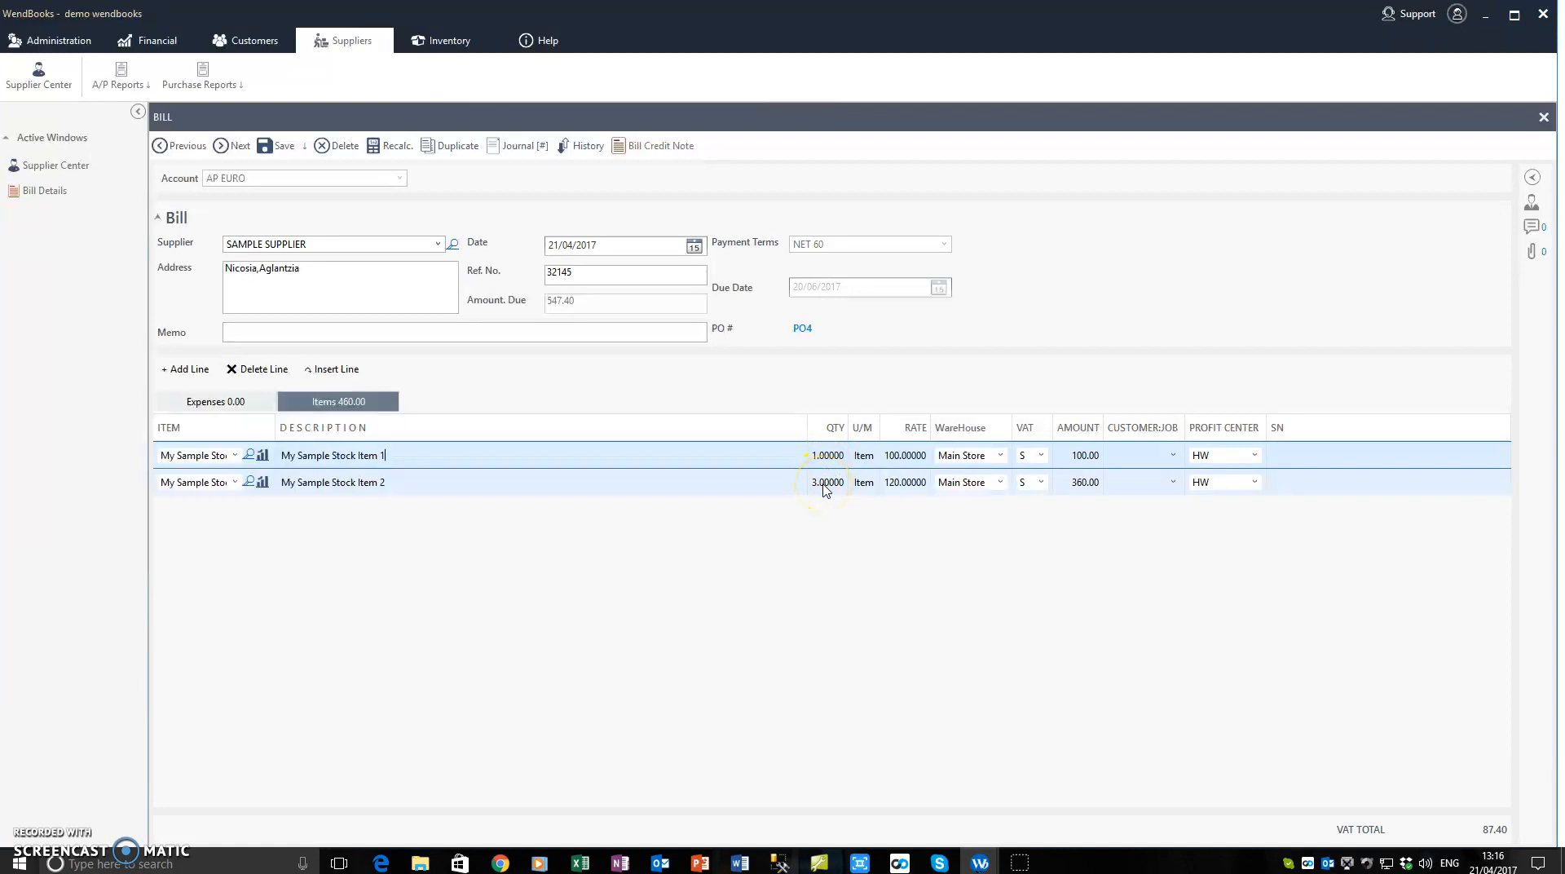
click(335, 270)
click(277, 147)
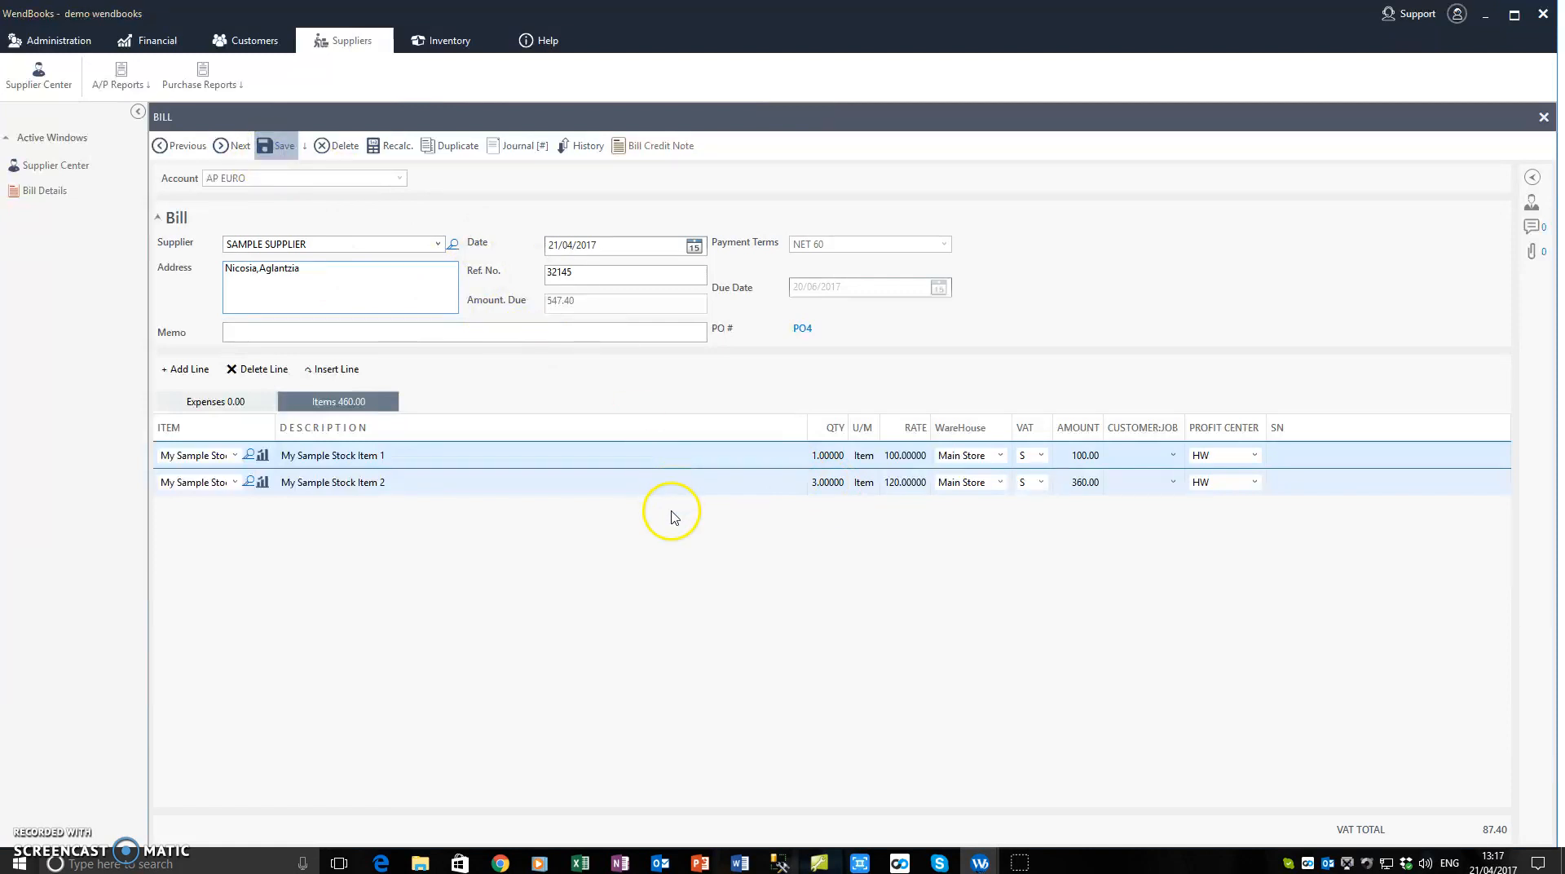
click(1544, 119)
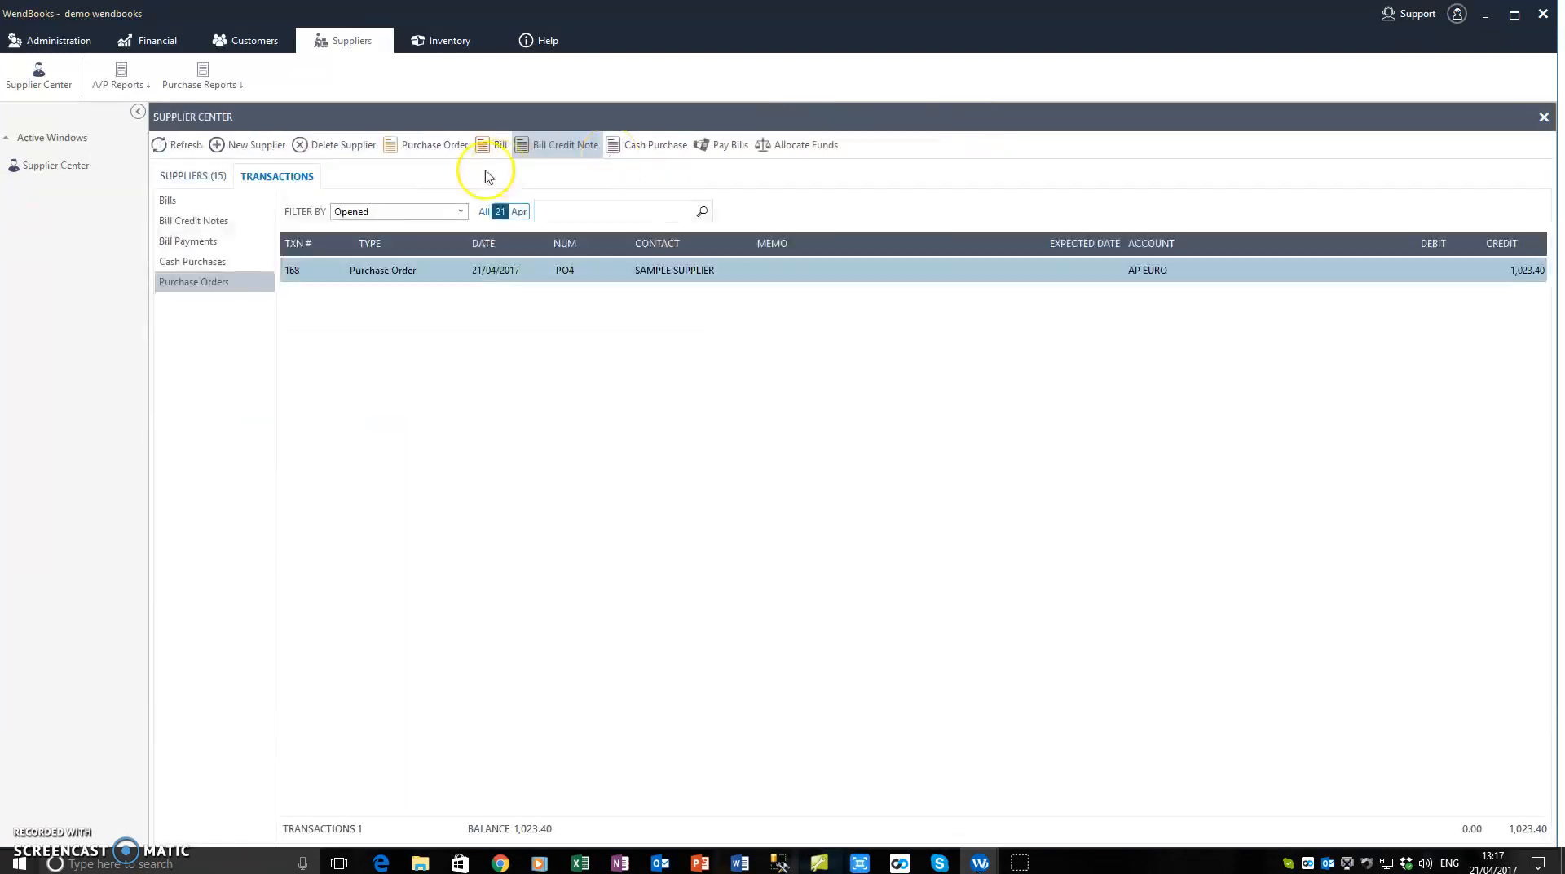
Step: Refresh the purchase order list and set its filter to All
click(177, 146)
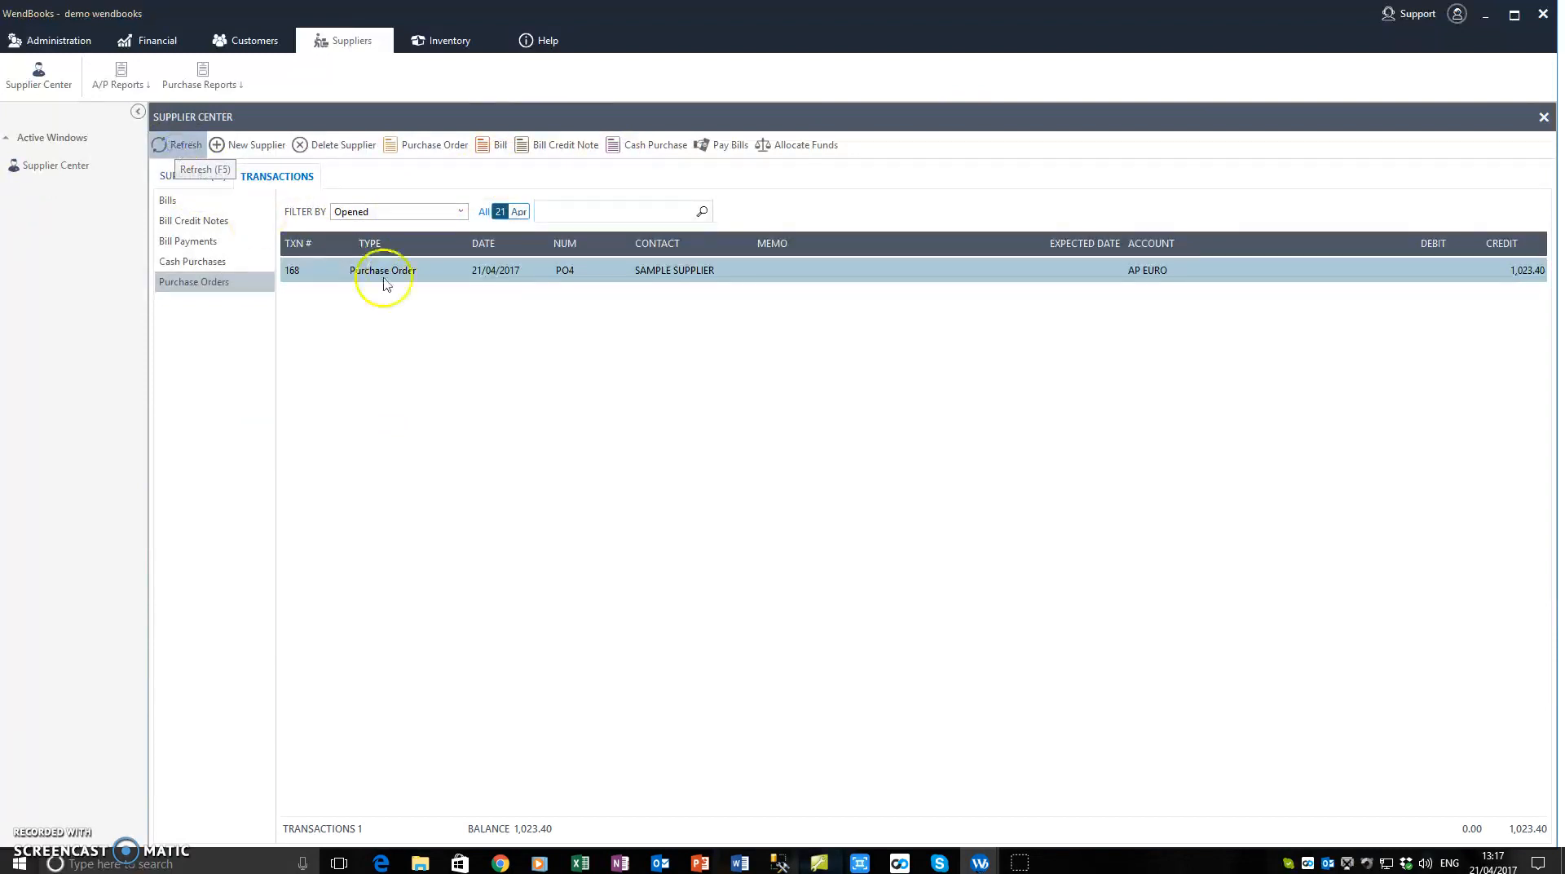
click(459, 212)
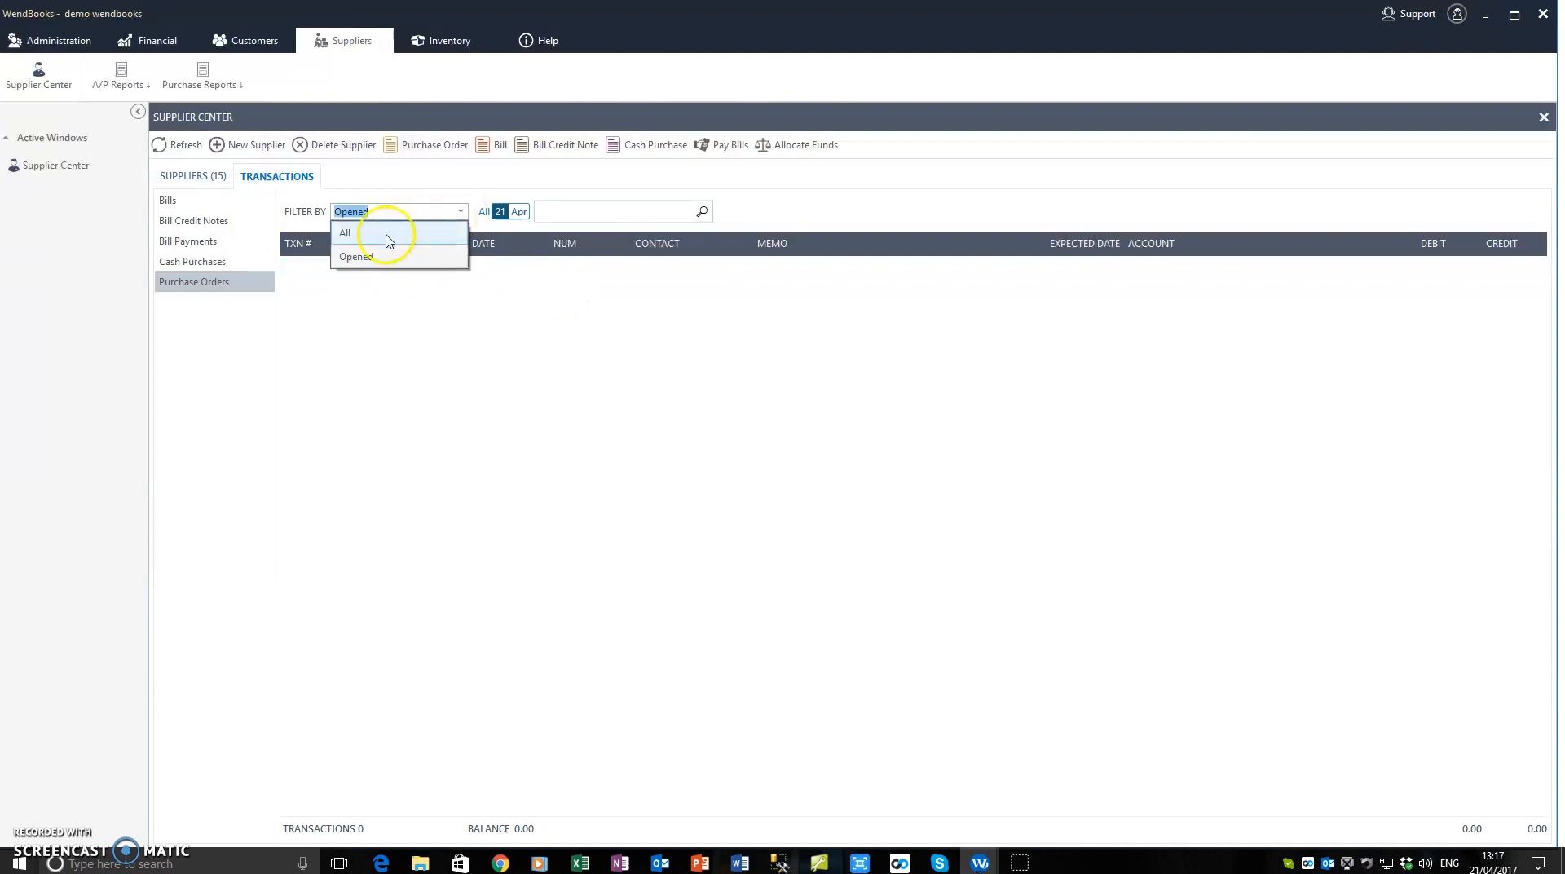
click(386, 235)
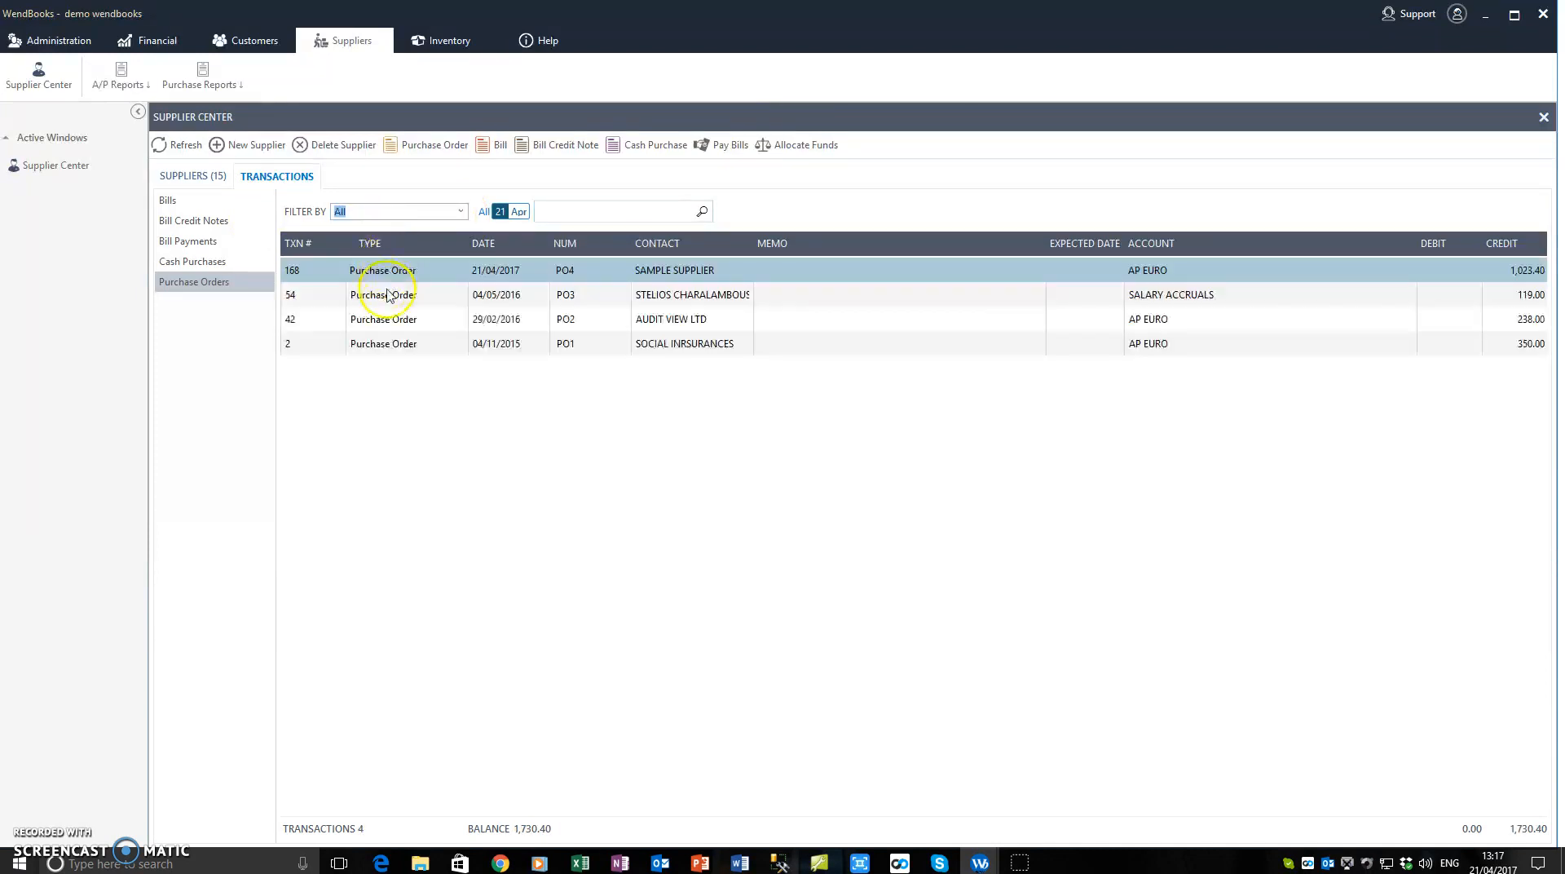
Step: Reopen the SAMPLE SUPPLIER purchase order PO4 and review both bills behind the billed quantity of My Sample Stock Item 1
click(387, 295)
click(393, 274)
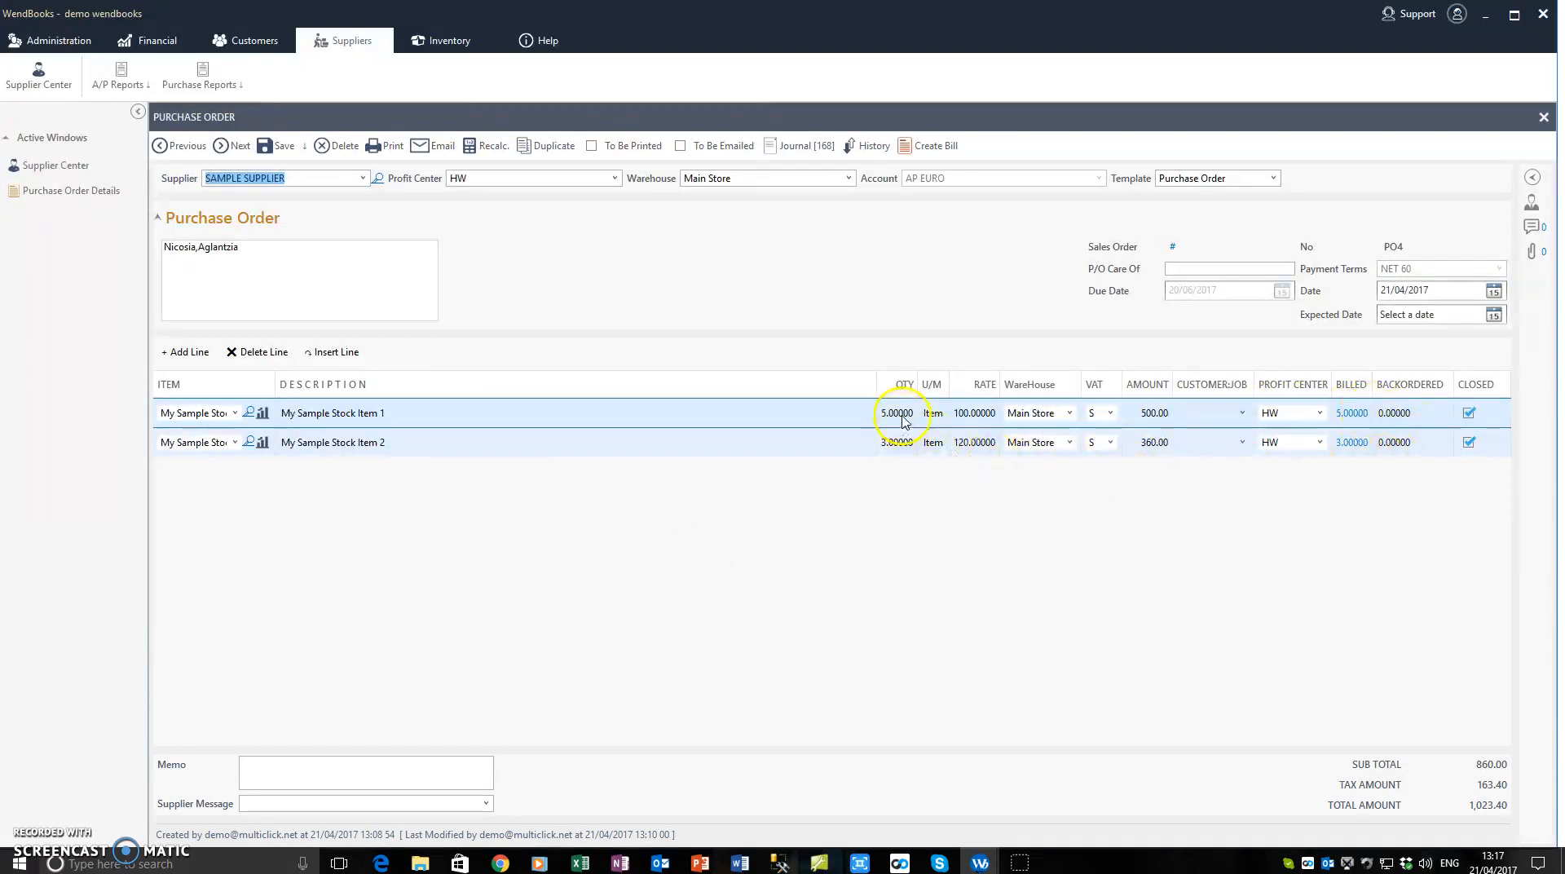
click(1350, 416)
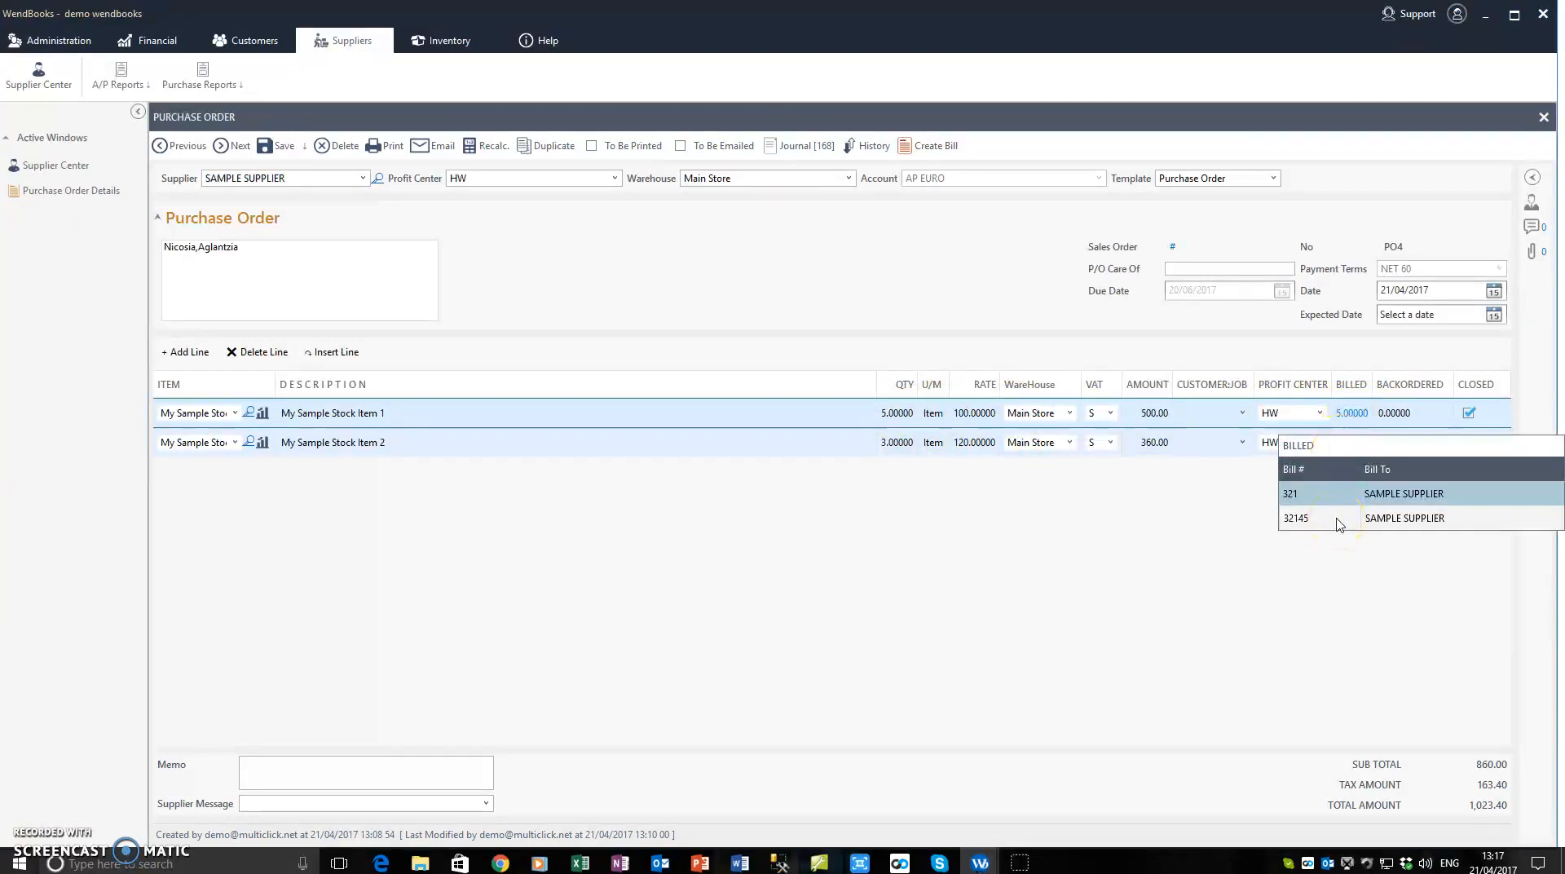
click(1337, 519)
click(1339, 495)
click(1335, 517)
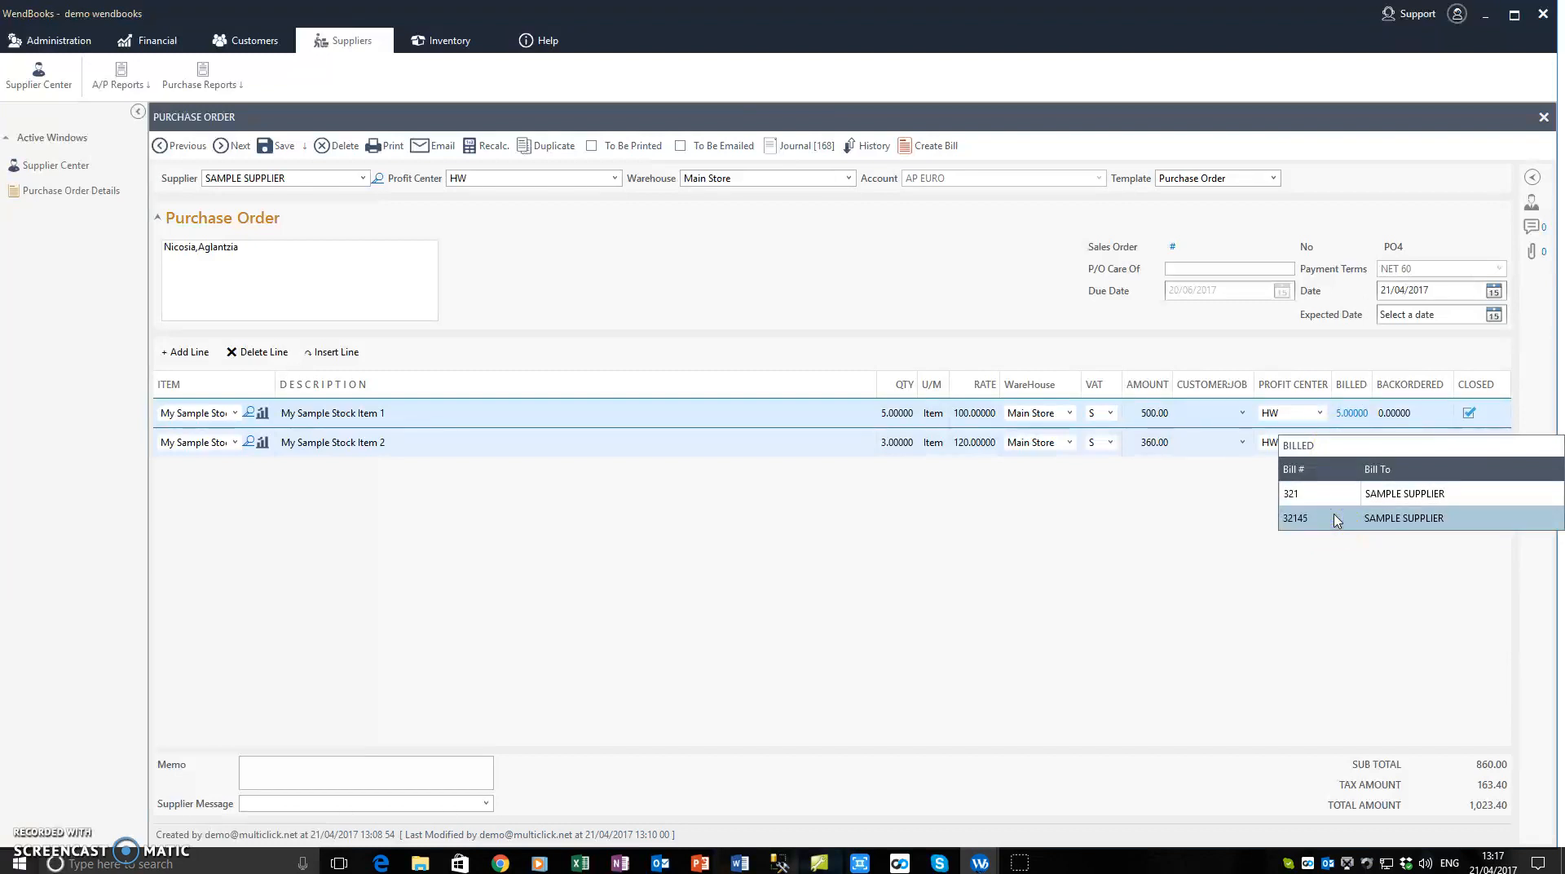
click(1299, 497)
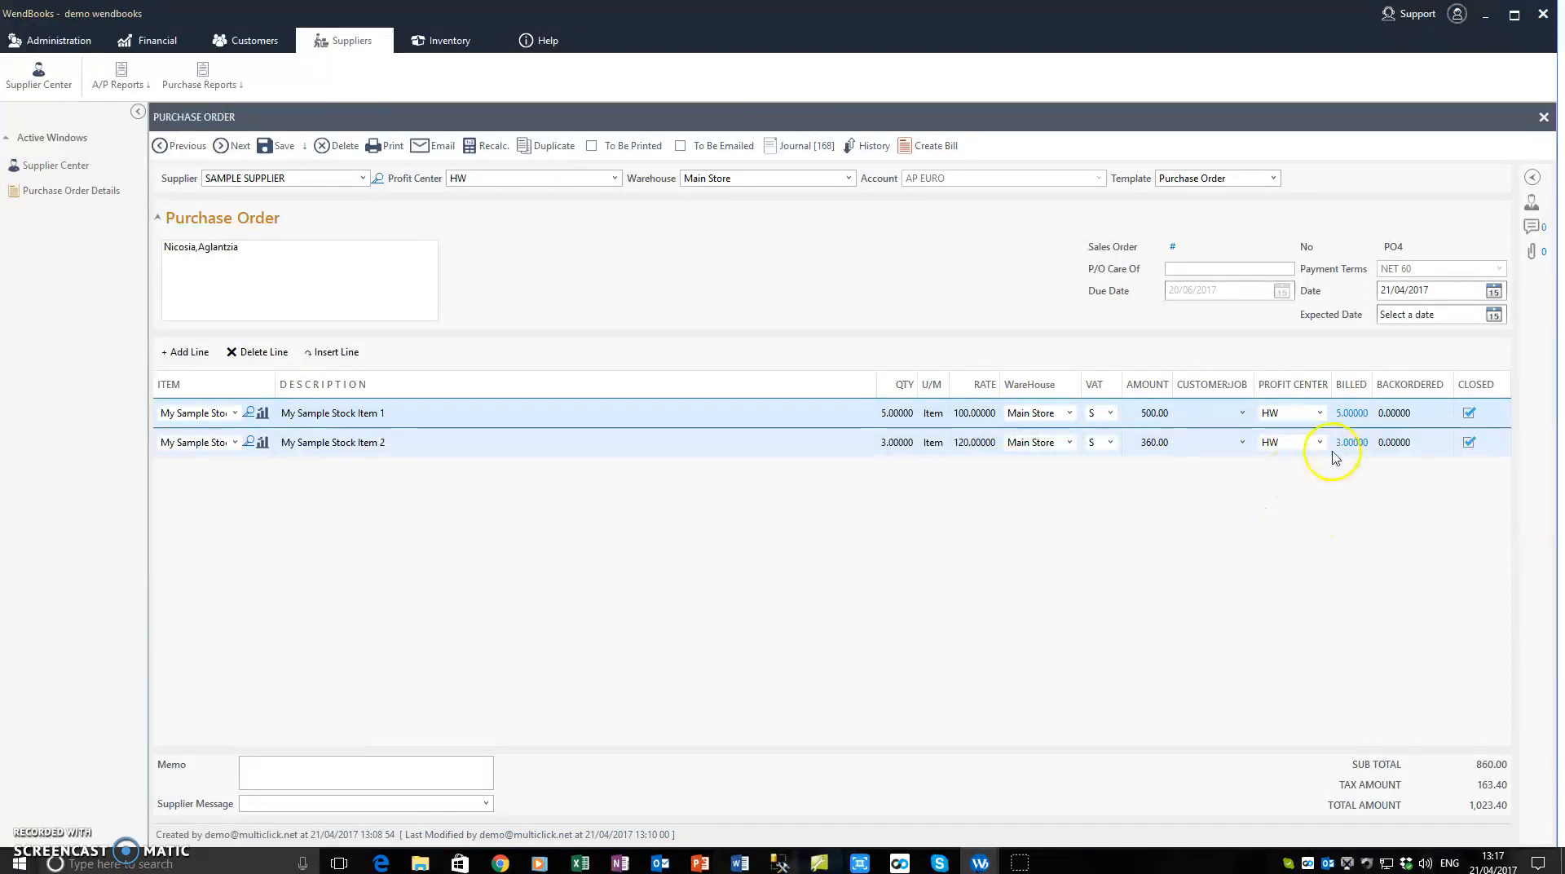
Step: View bill 32145 behind the billed quantity of My Sample Stock Item 2, and close the bill and the purchase order
click(1346, 440)
click(1306, 520)
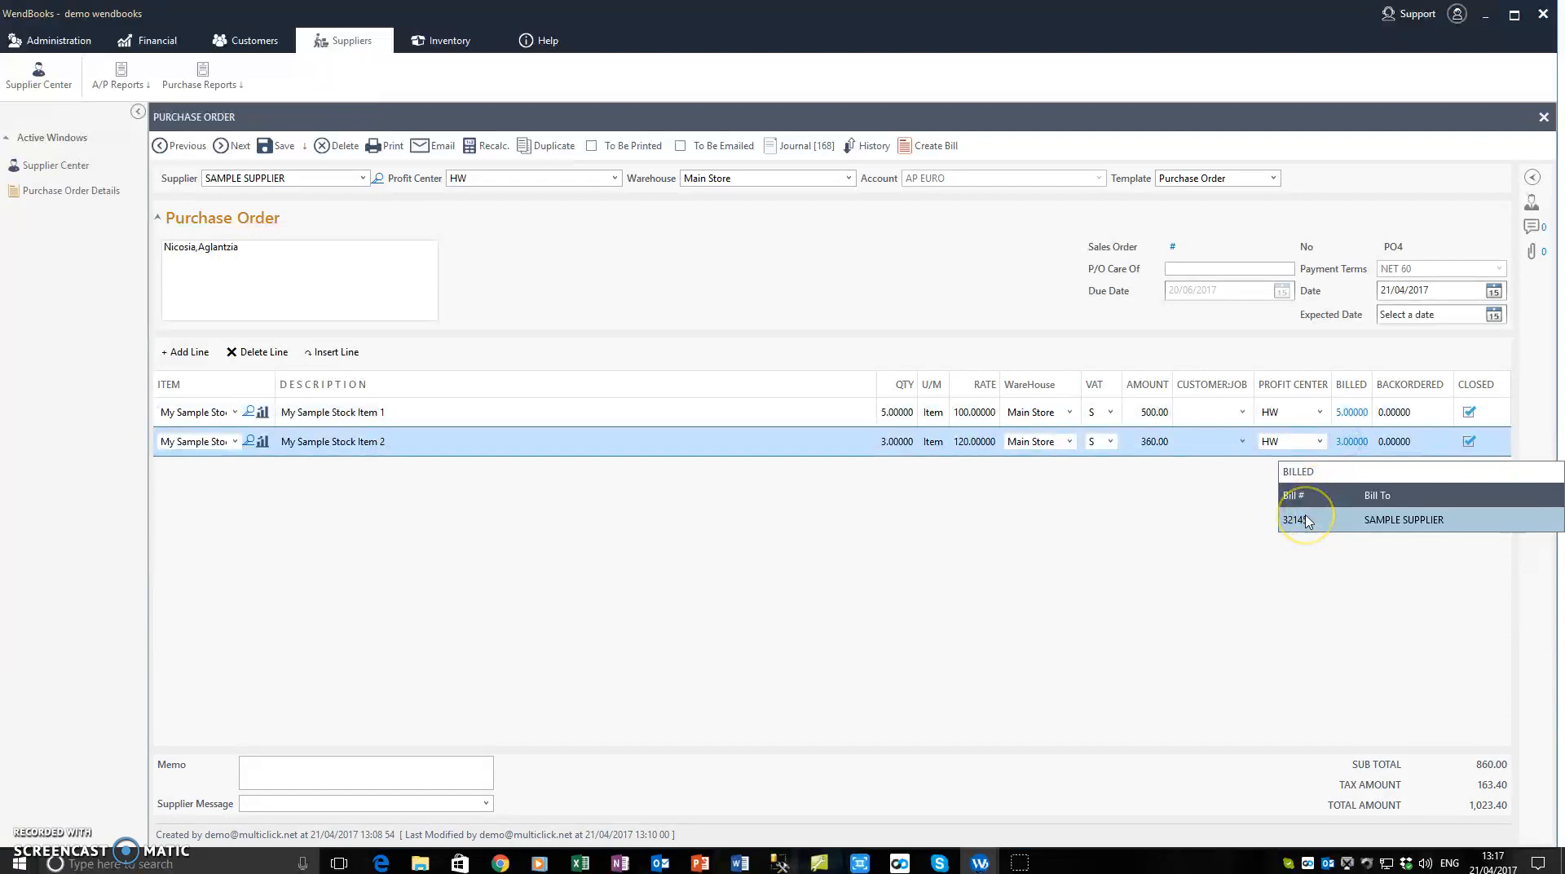
click(1302, 521)
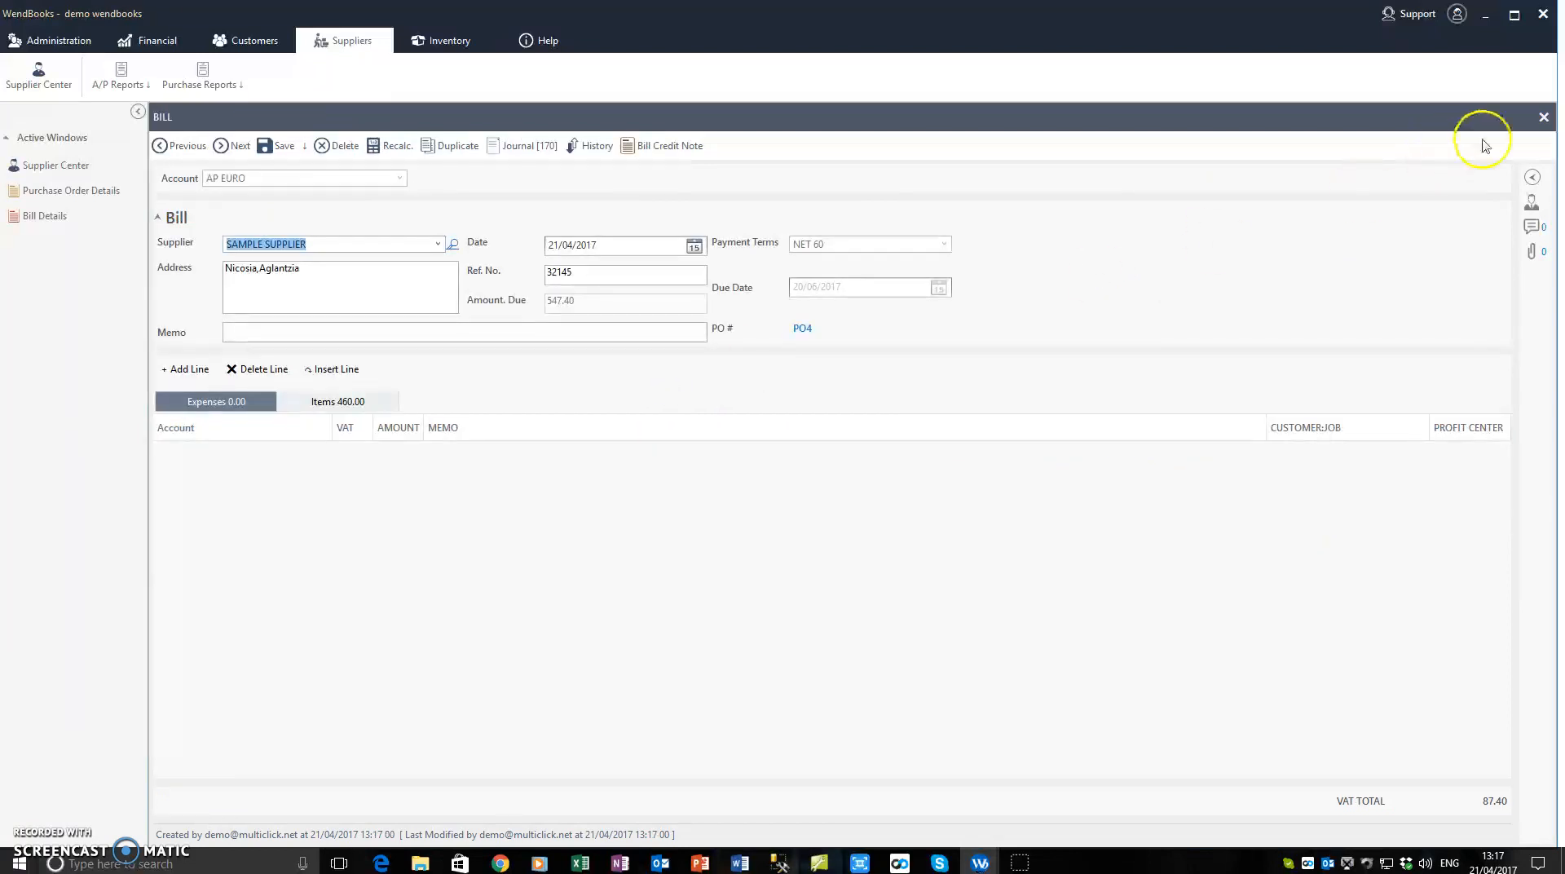
click(801, 329)
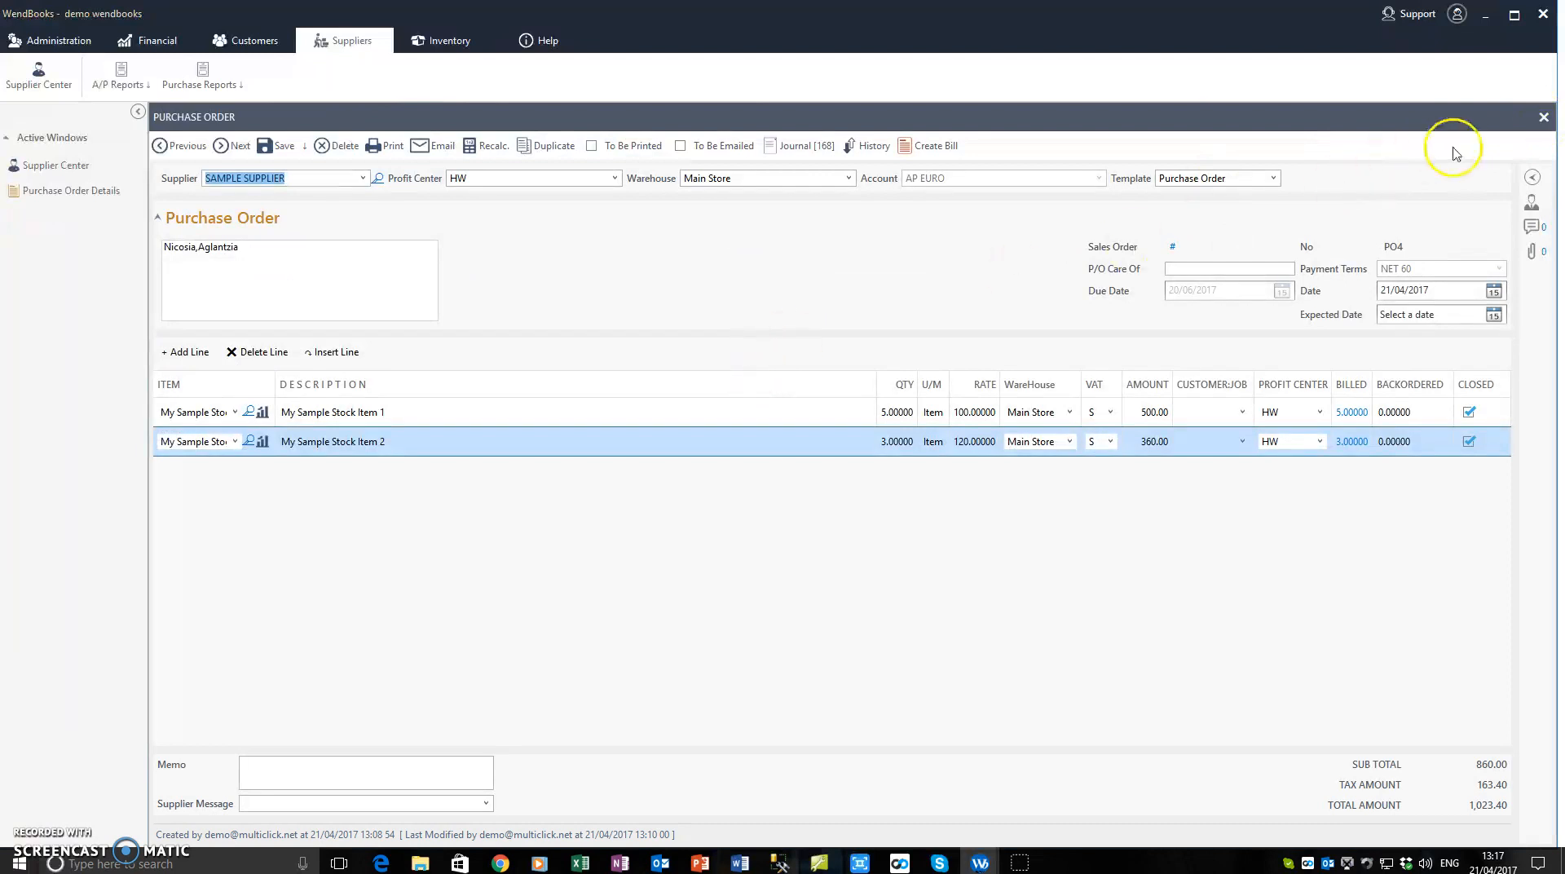
click(1543, 117)
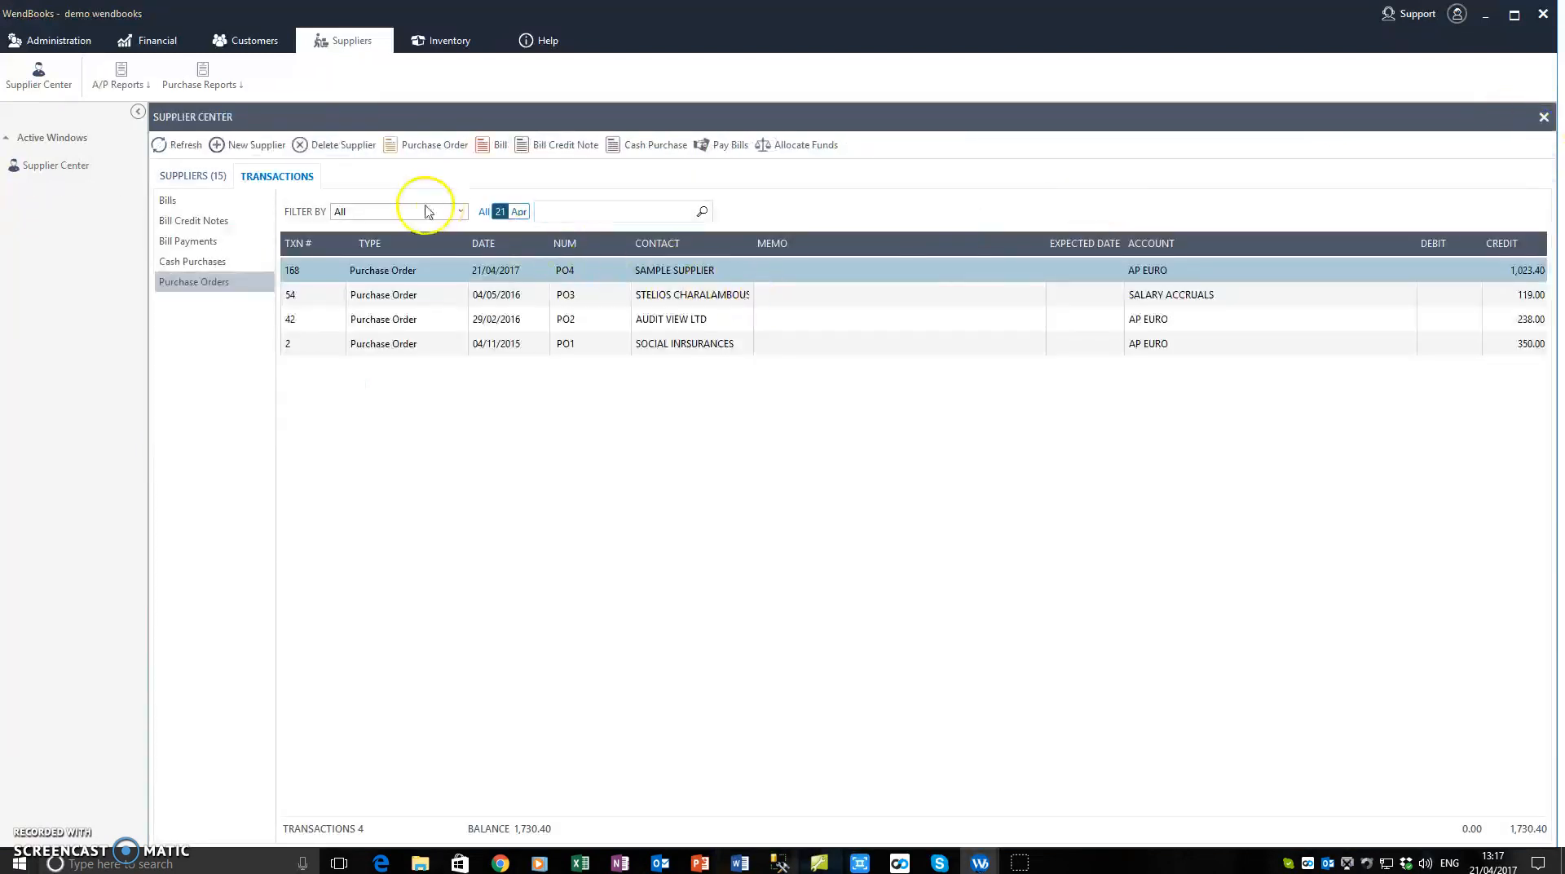
Step: Browse back from a blank sales order to the previous one, examine its option for creating a purchase order, and return to the Supplier Center
click(240, 41)
click(51, 72)
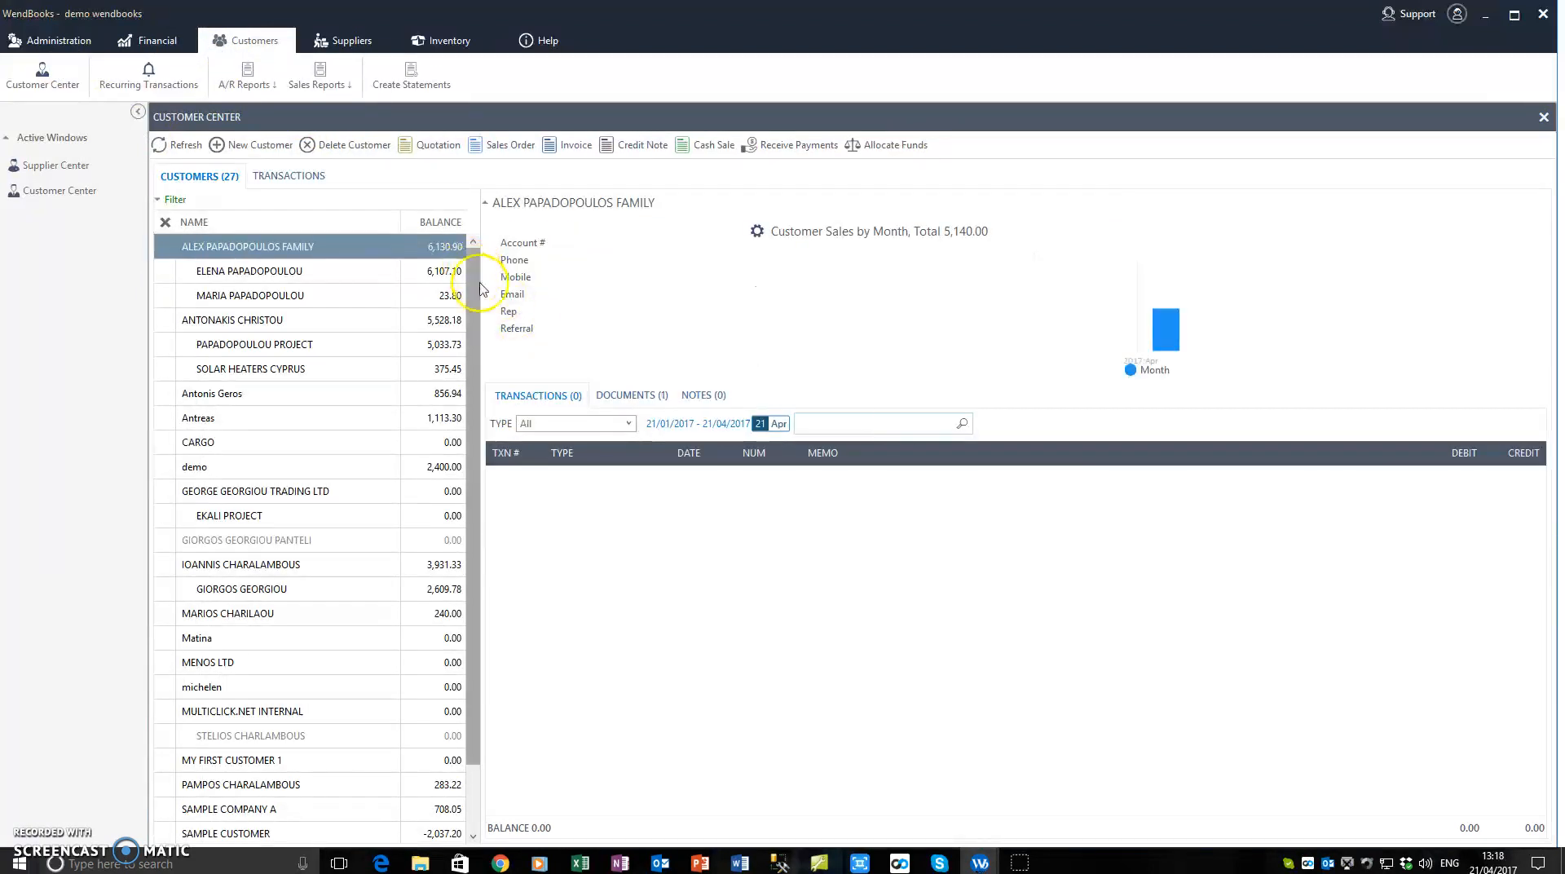
click(494, 148)
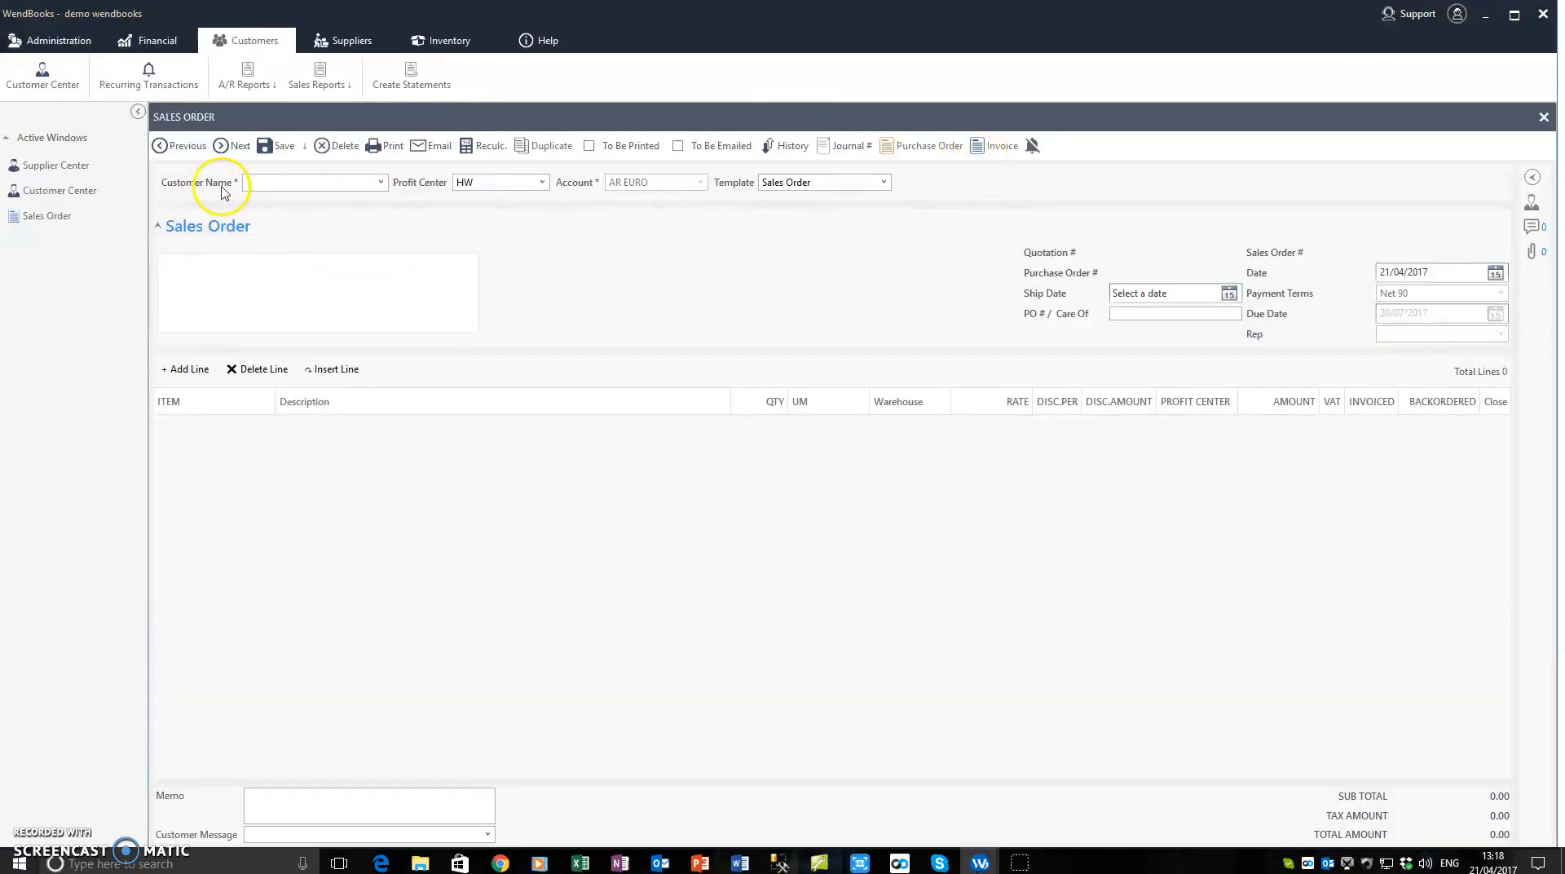
click(180, 149)
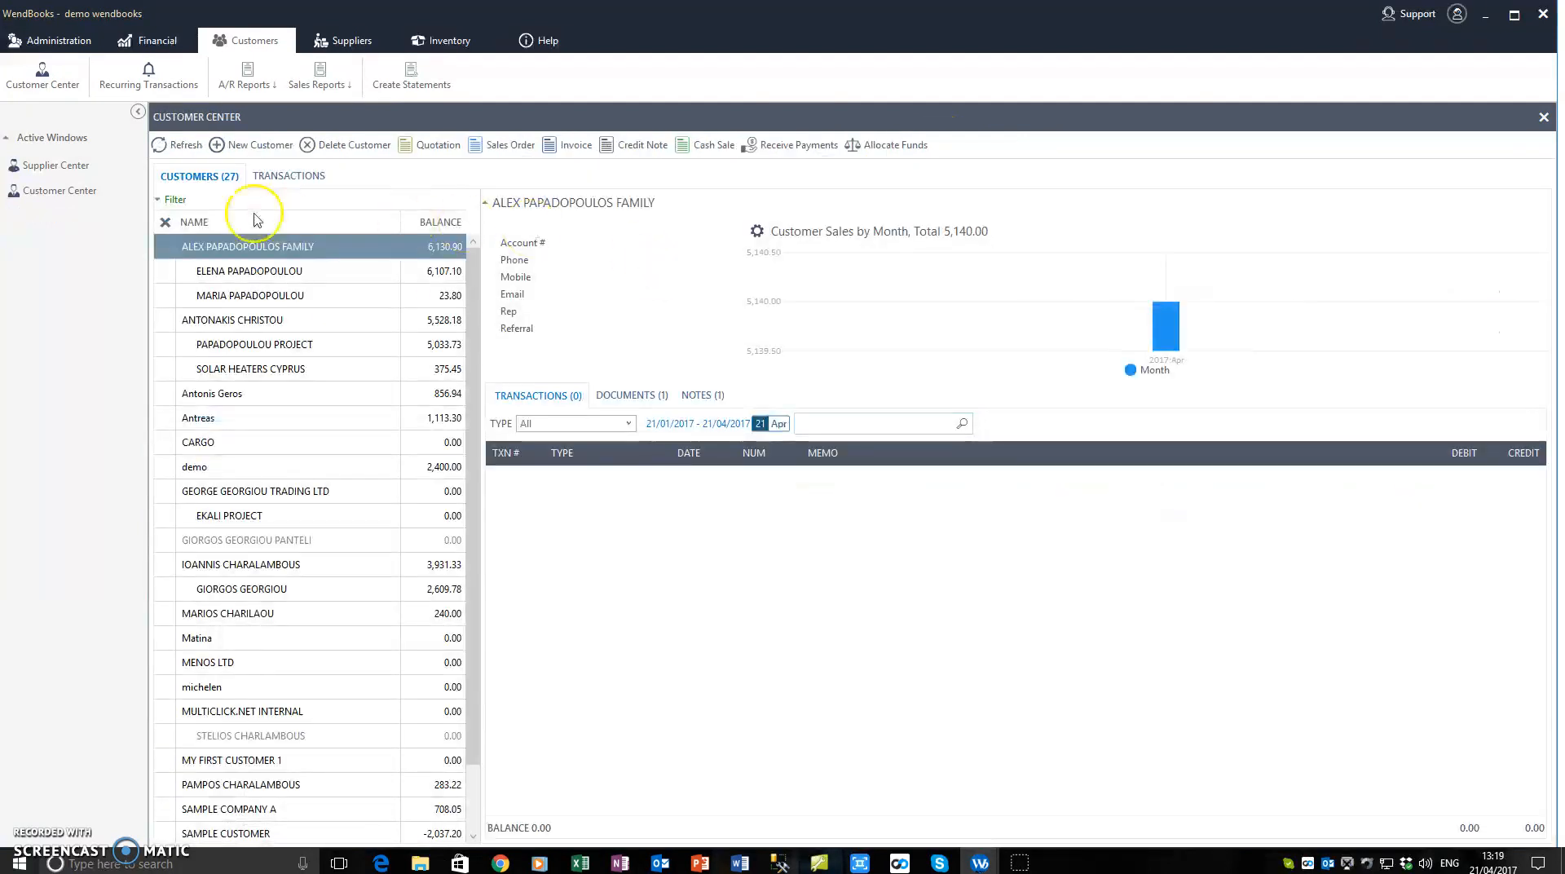
click(57, 184)
click(56, 166)
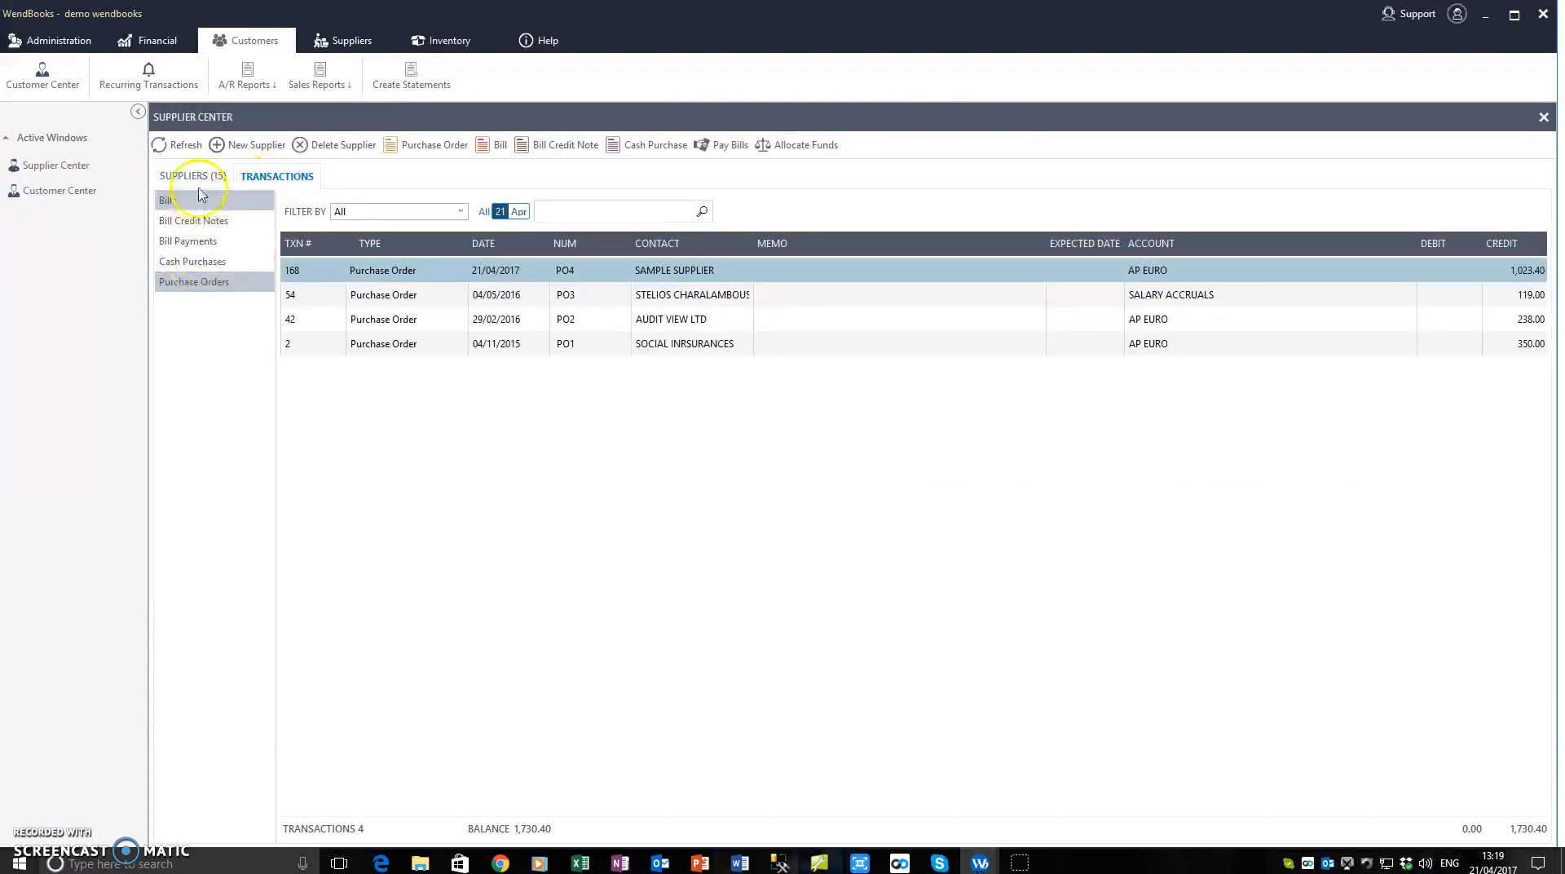
Step: Look through the supplier cash purchases and bill payments, and list the purchase orders with the filter set to All
click(194, 261)
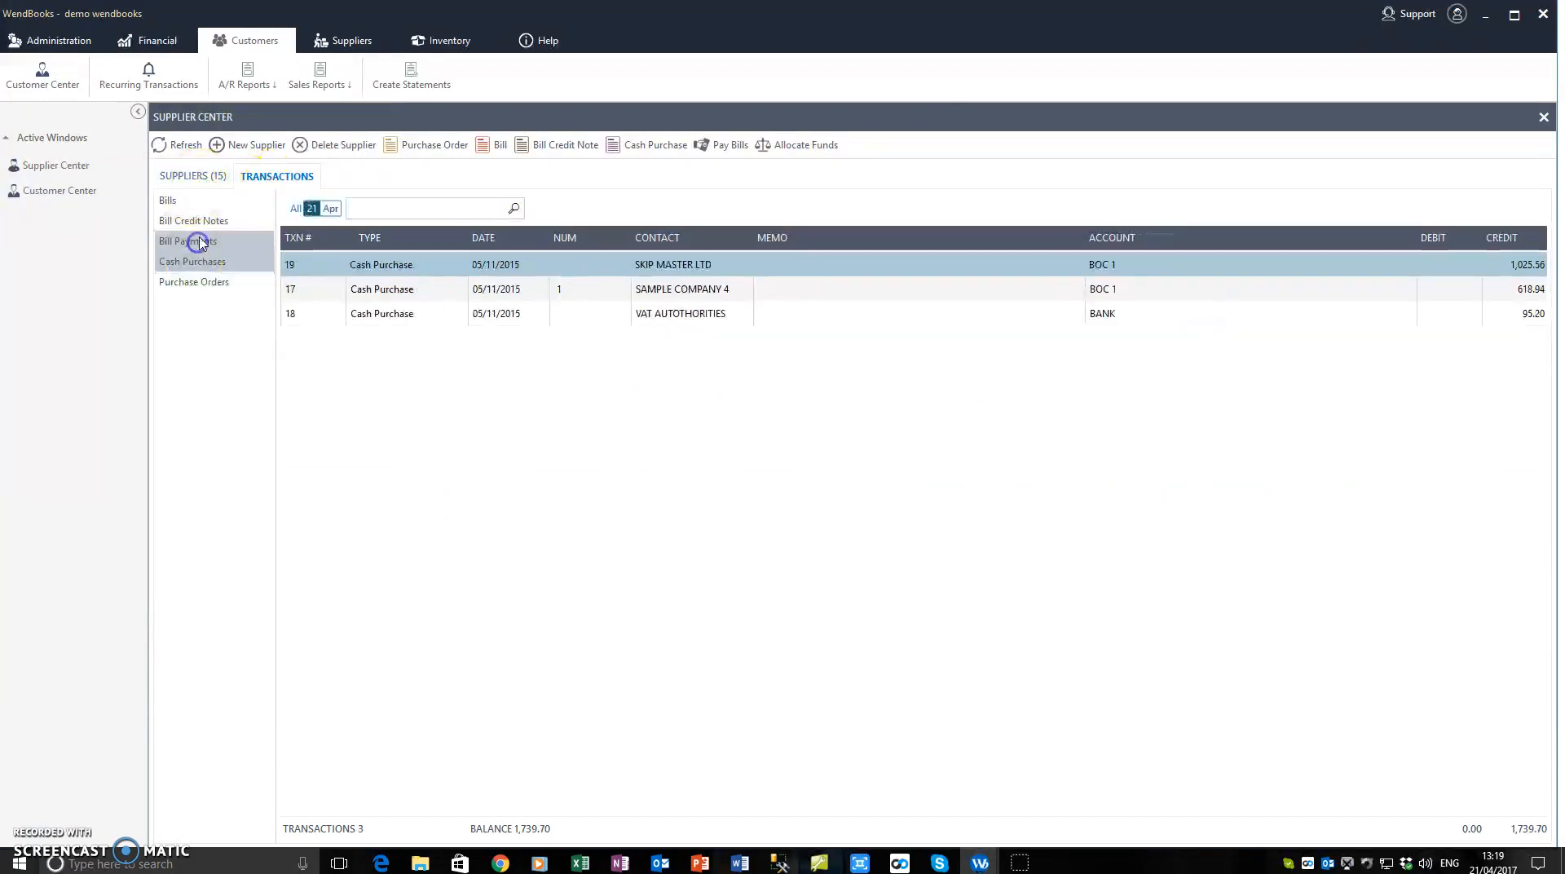
click(195, 242)
click(321, 36)
click(37, 79)
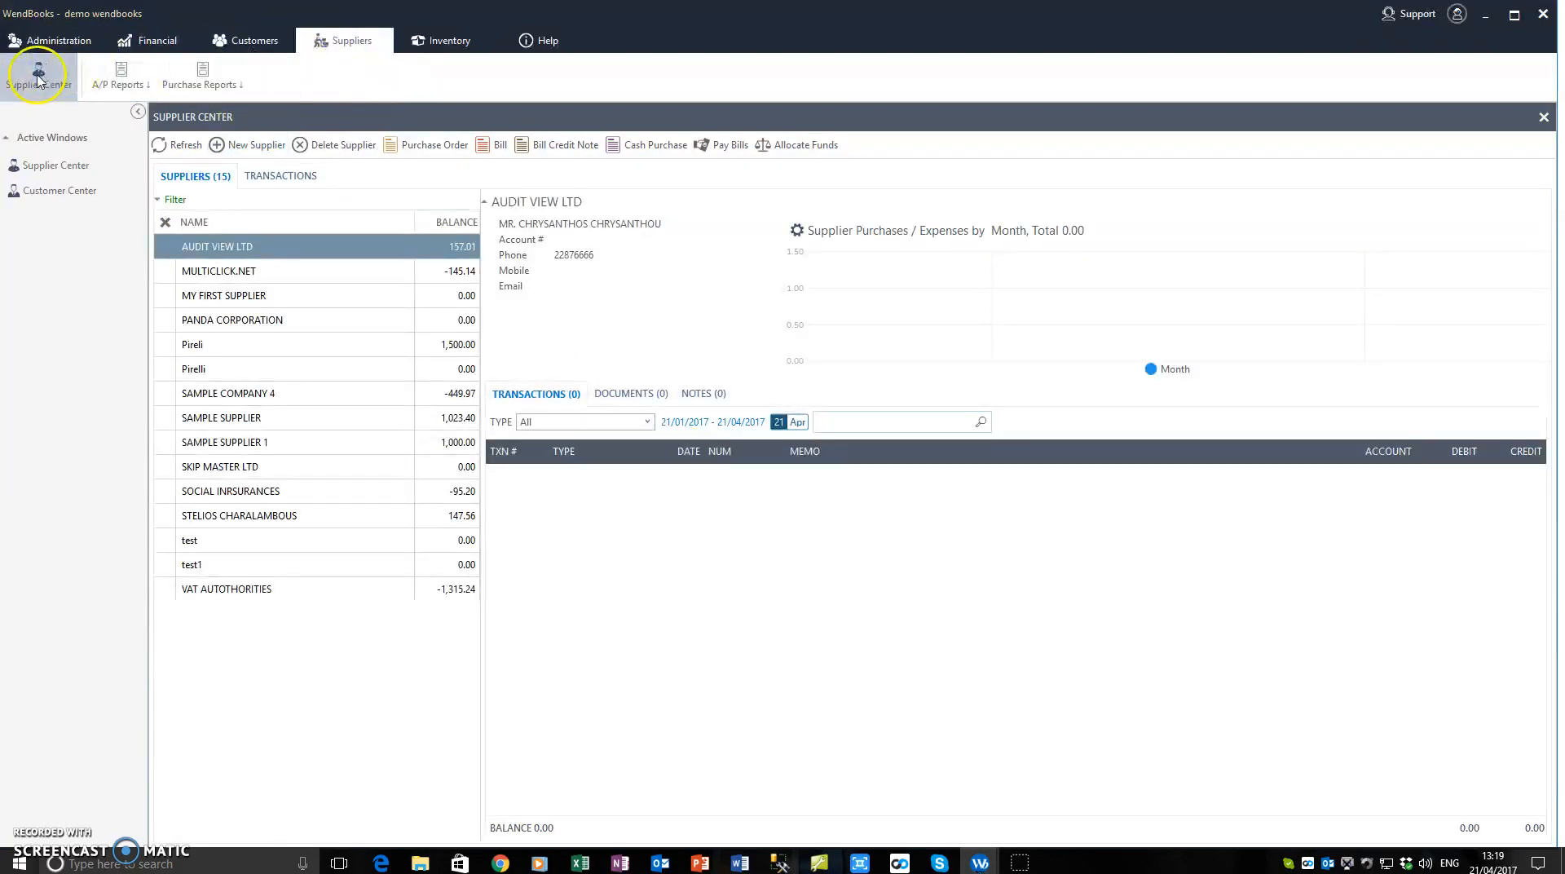
click(285, 179)
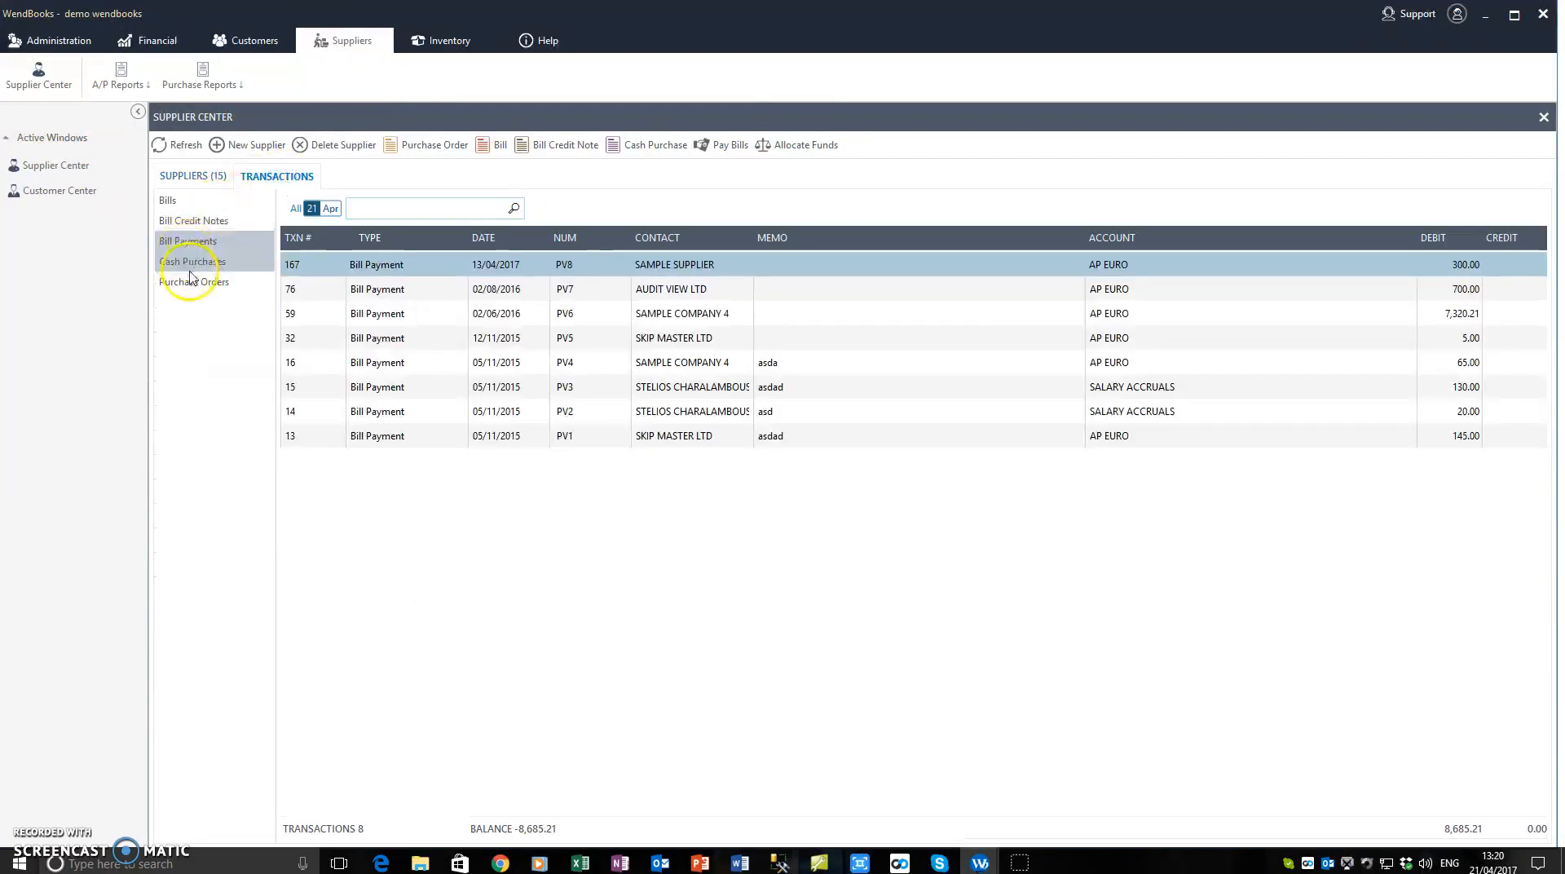
click(228, 280)
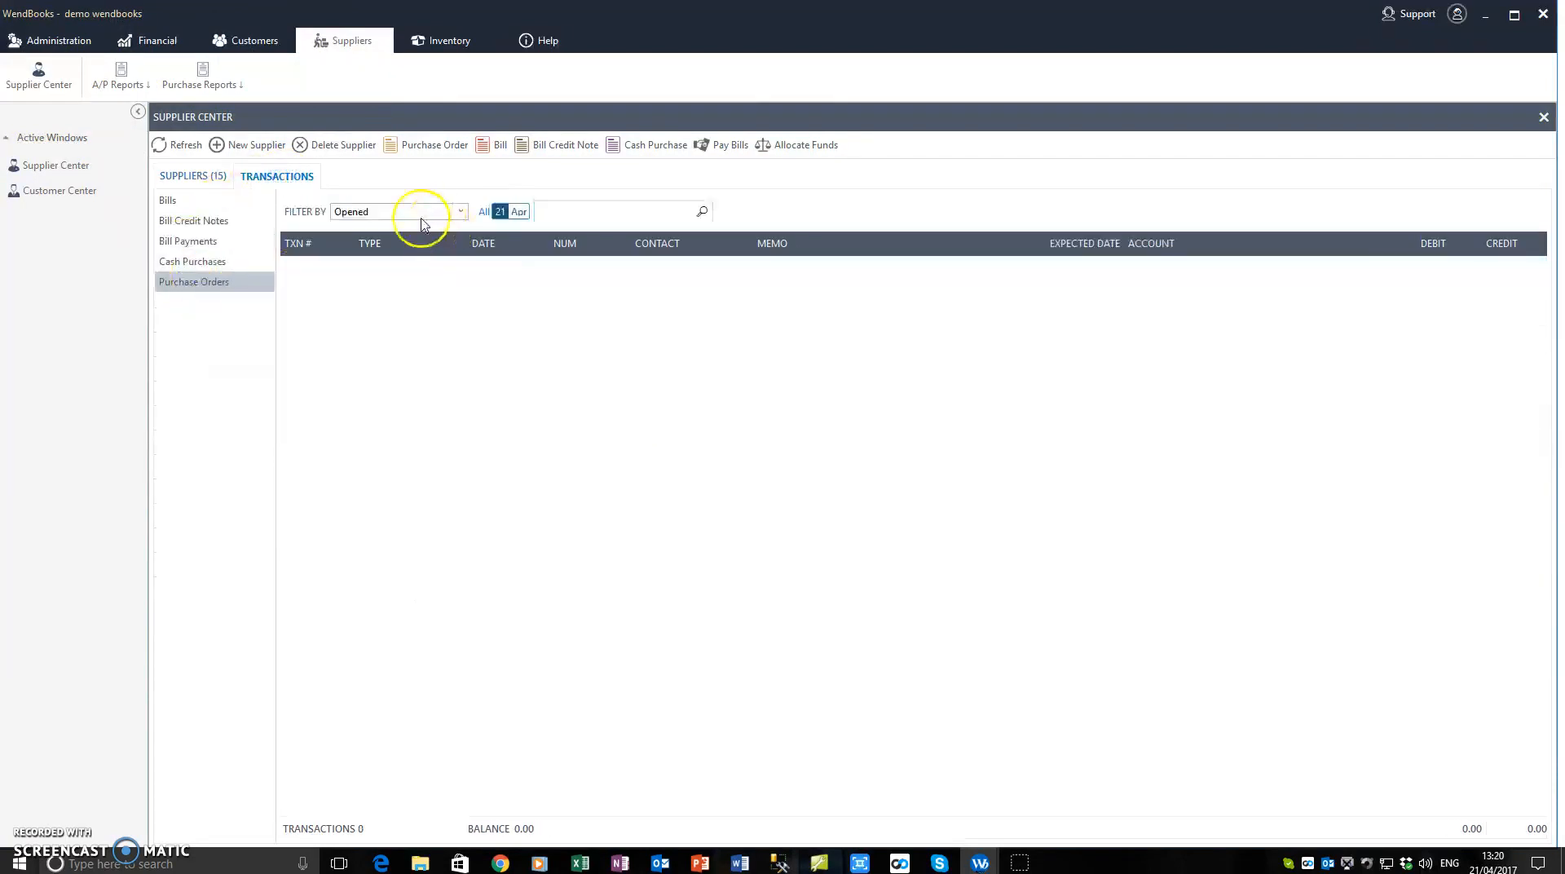
click(460, 212)
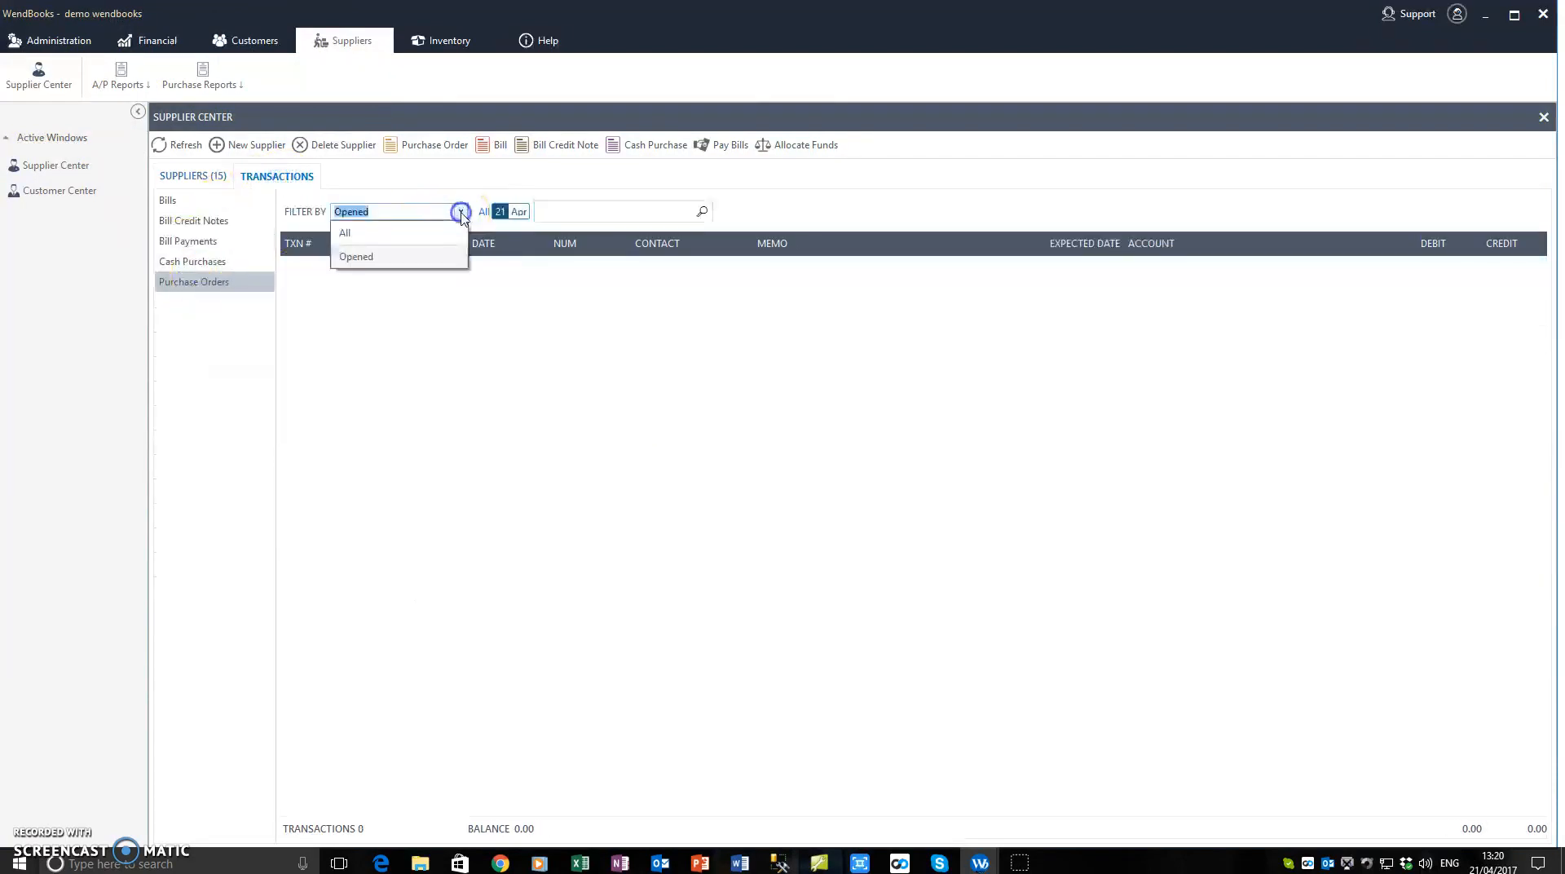
click(413, 236)
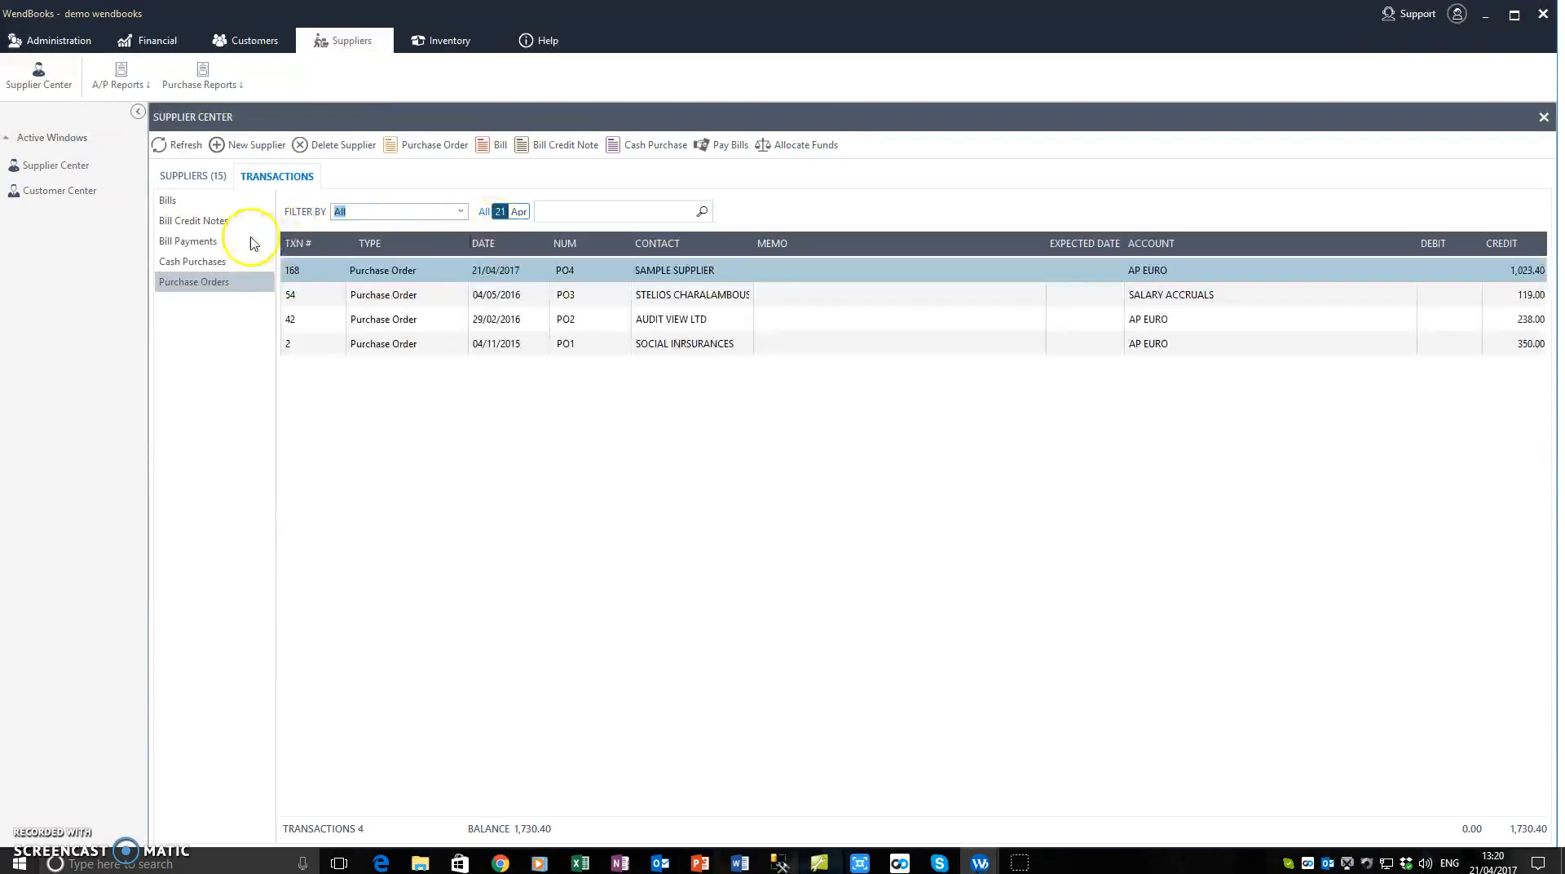
Step: Show the transactions of SAMPLE SUPPLIER in the supplier list and review its bills 32145 and 321
click(176, 179)
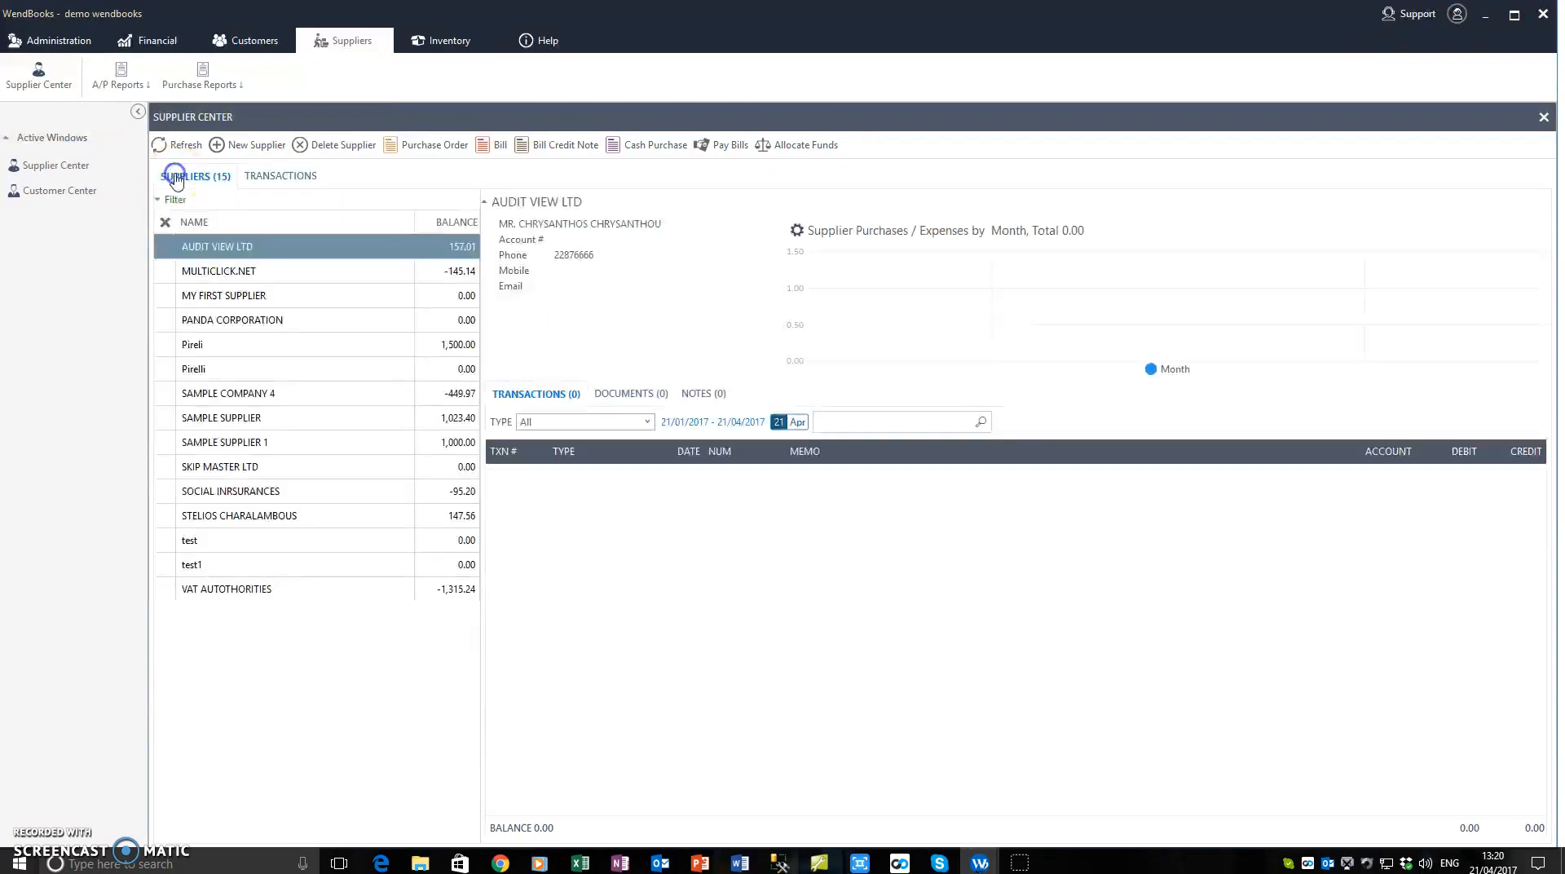
click(241, 421)
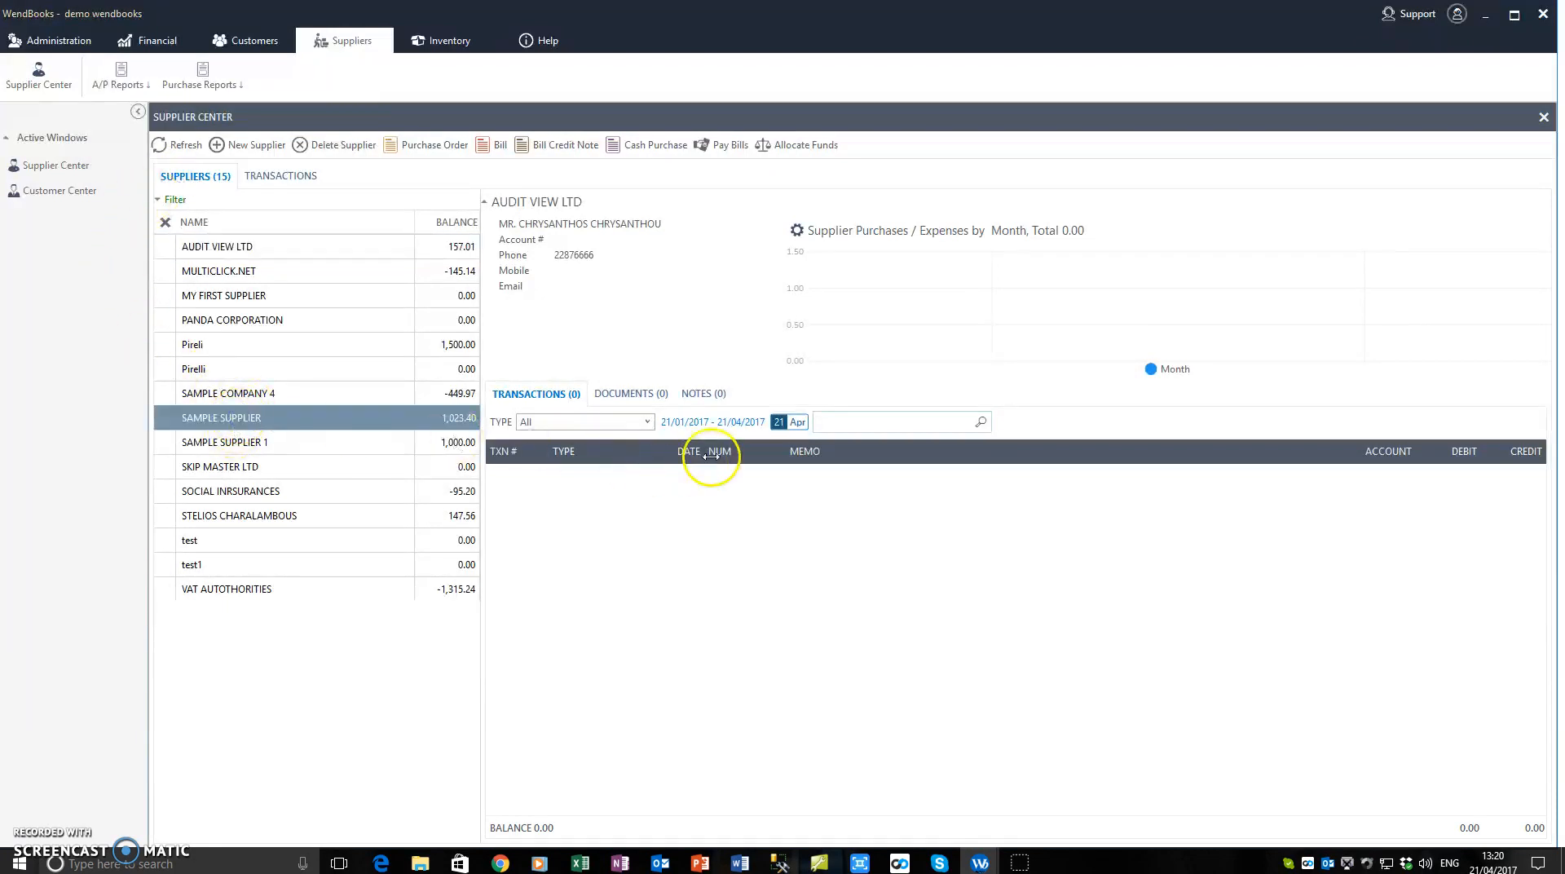
click(599, 503)
click(601, 526)
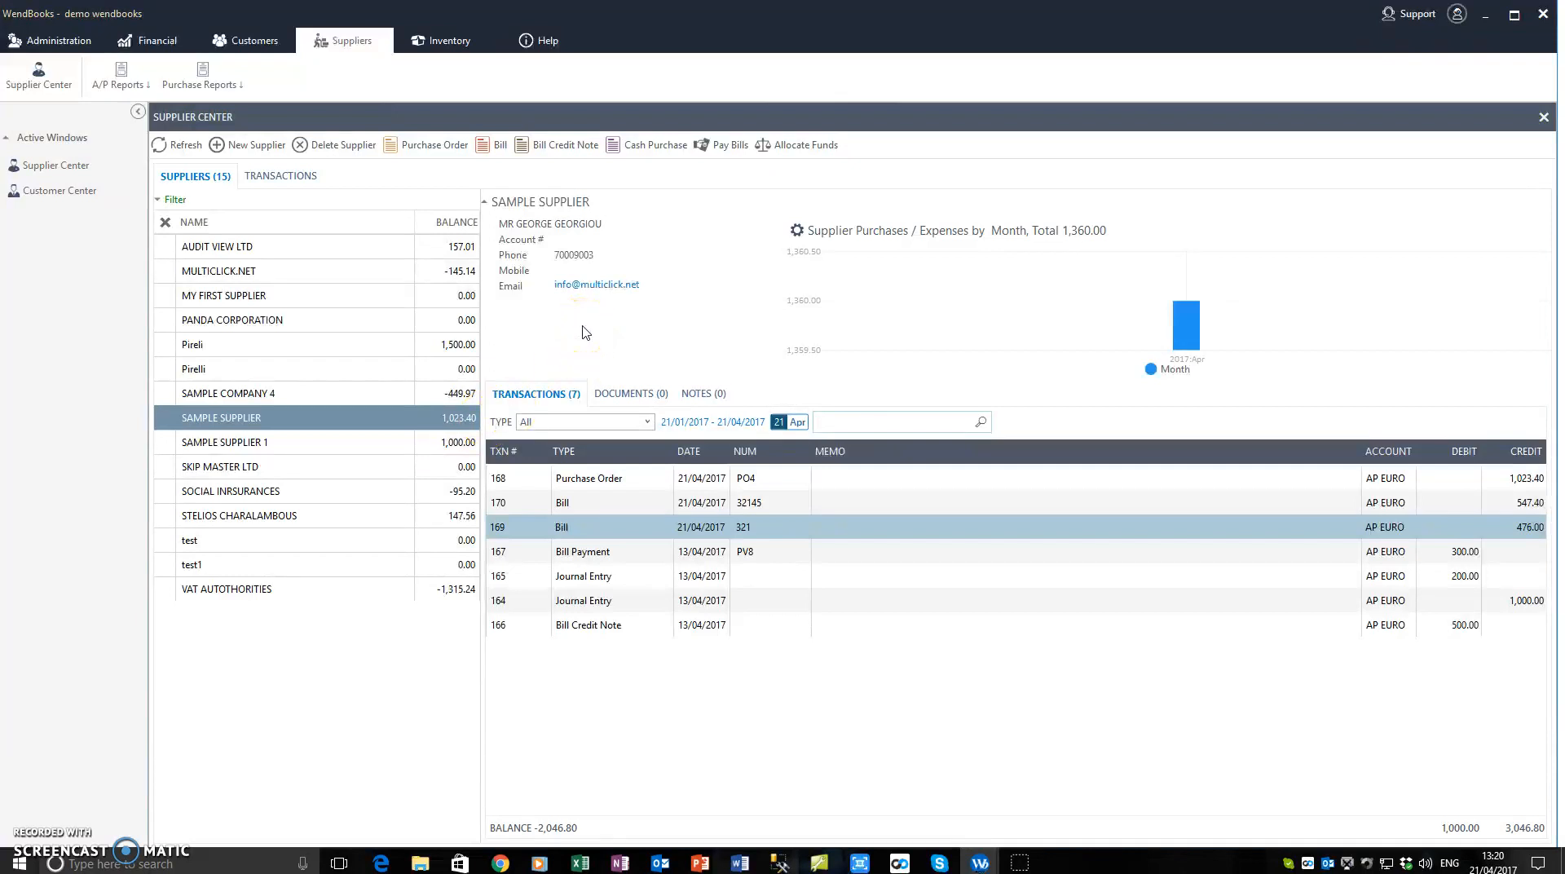
Step: Check the stock quantities and transactions of My Sample Stock Item 1 and My Sample Stock Item 2 in the Item Center
click(447, 41)
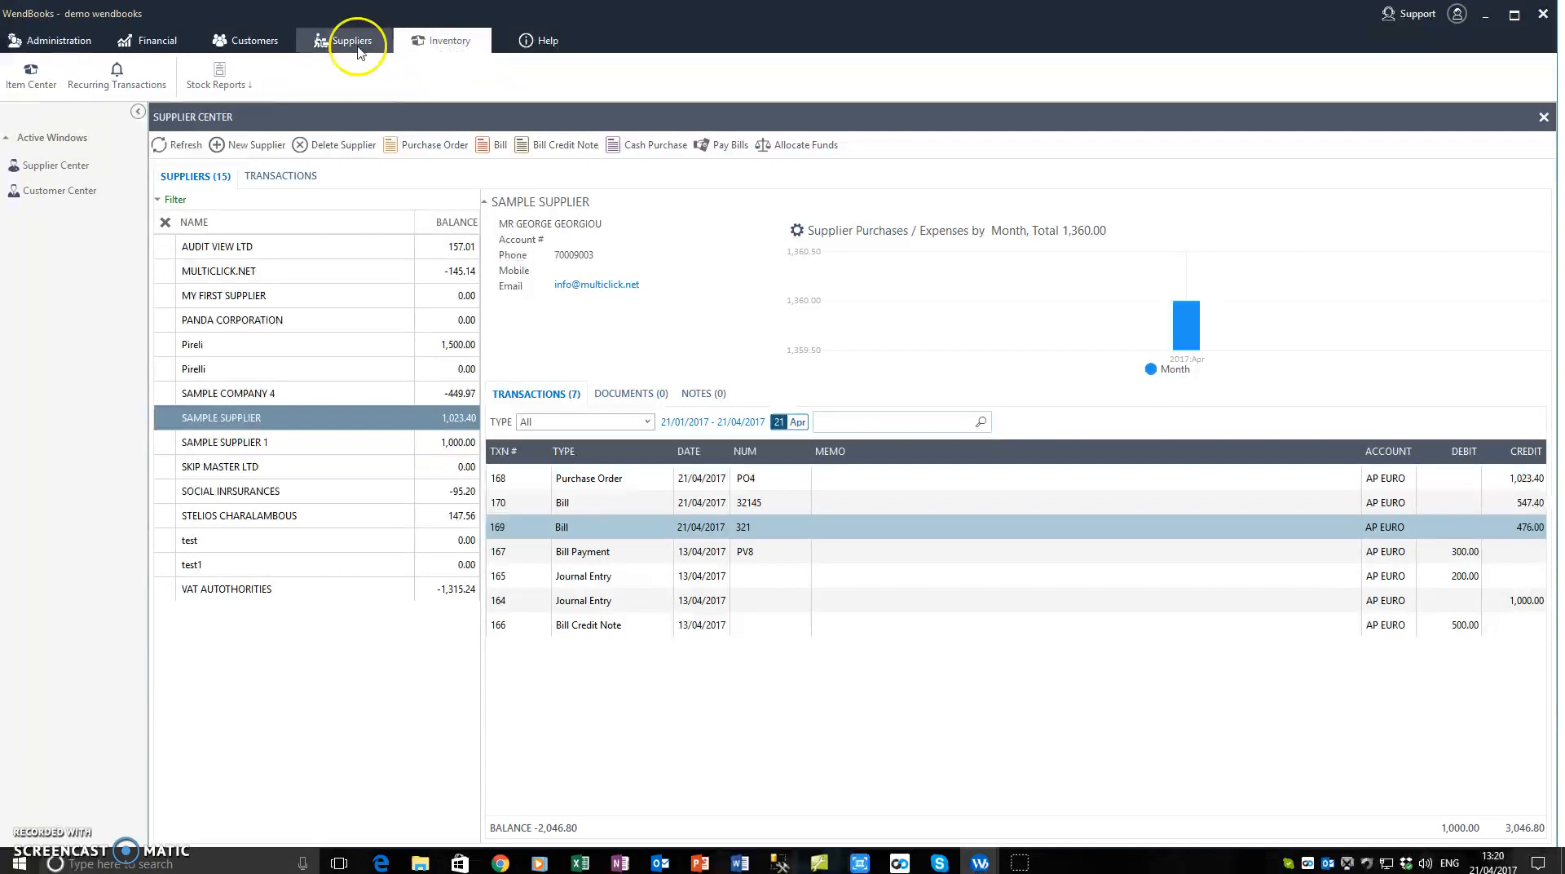
click(33, 82)
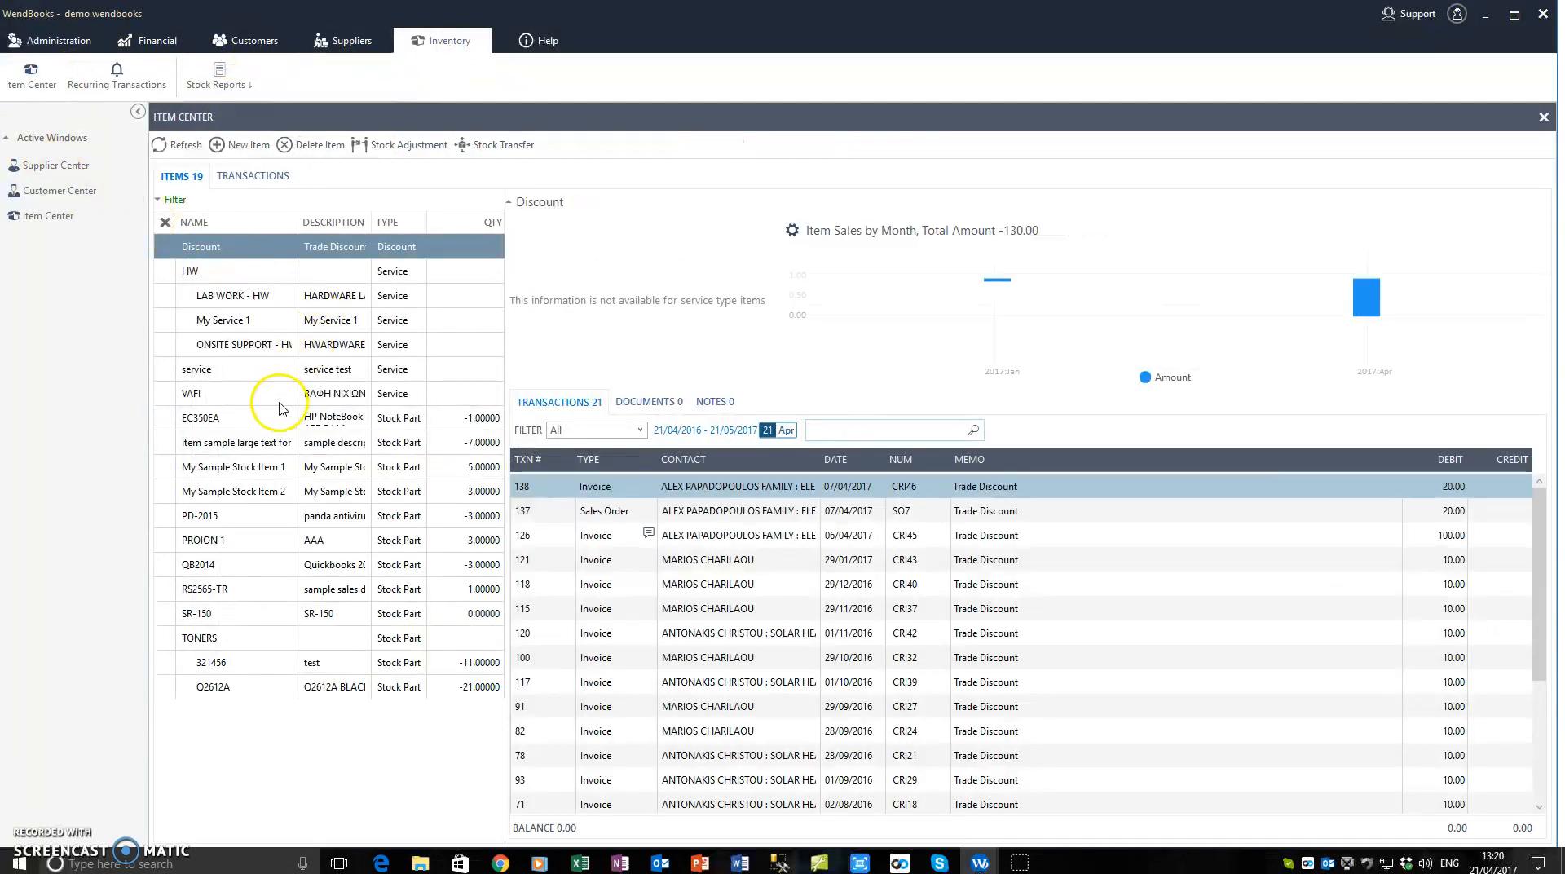
click(253, 448)
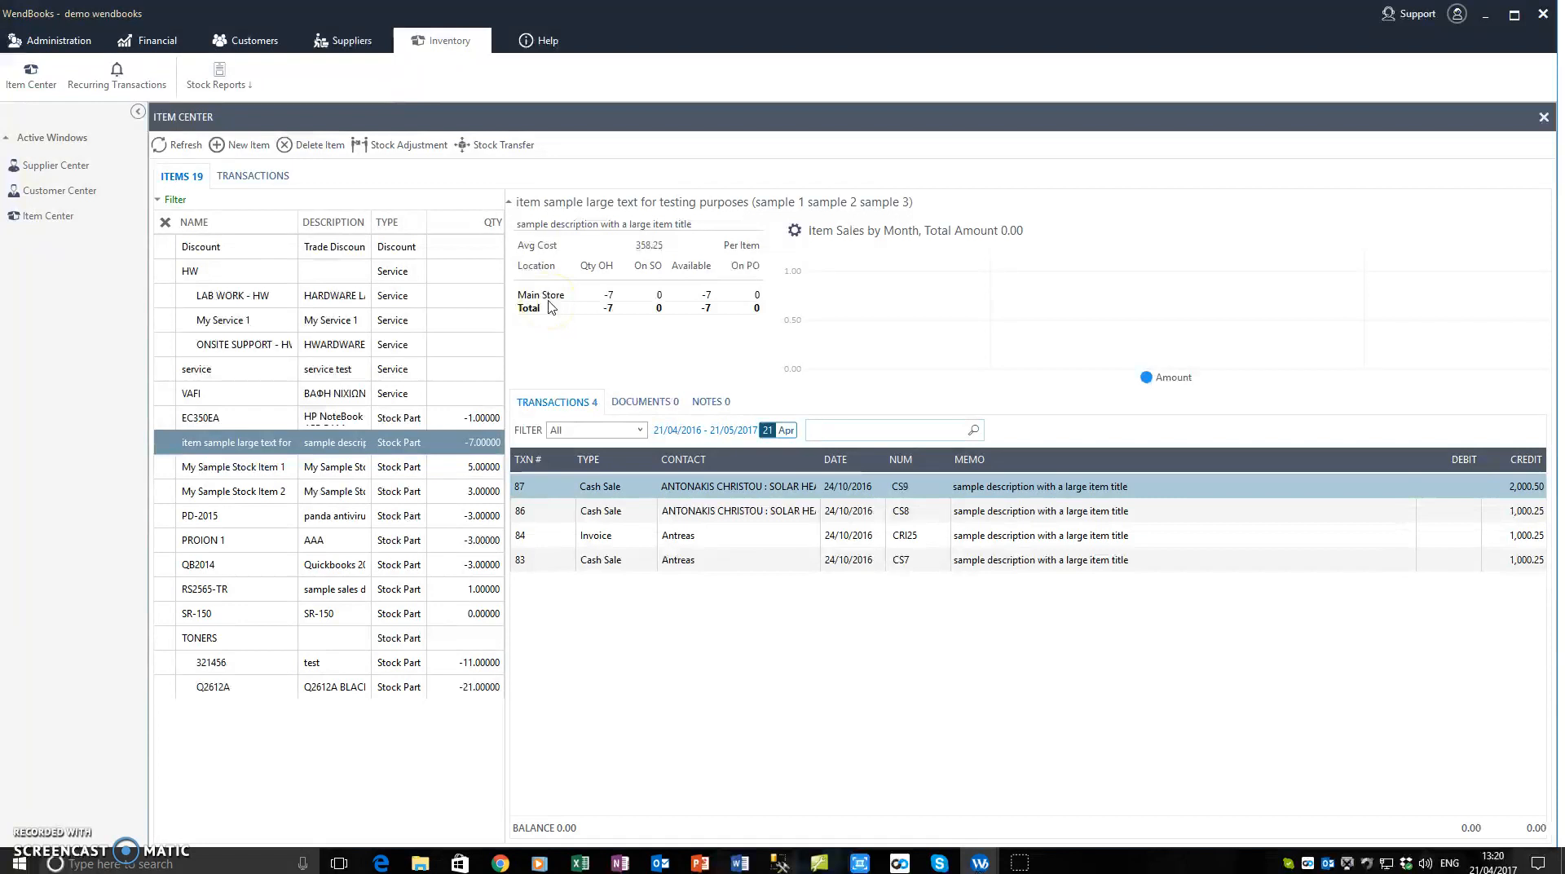
click(242, 477)
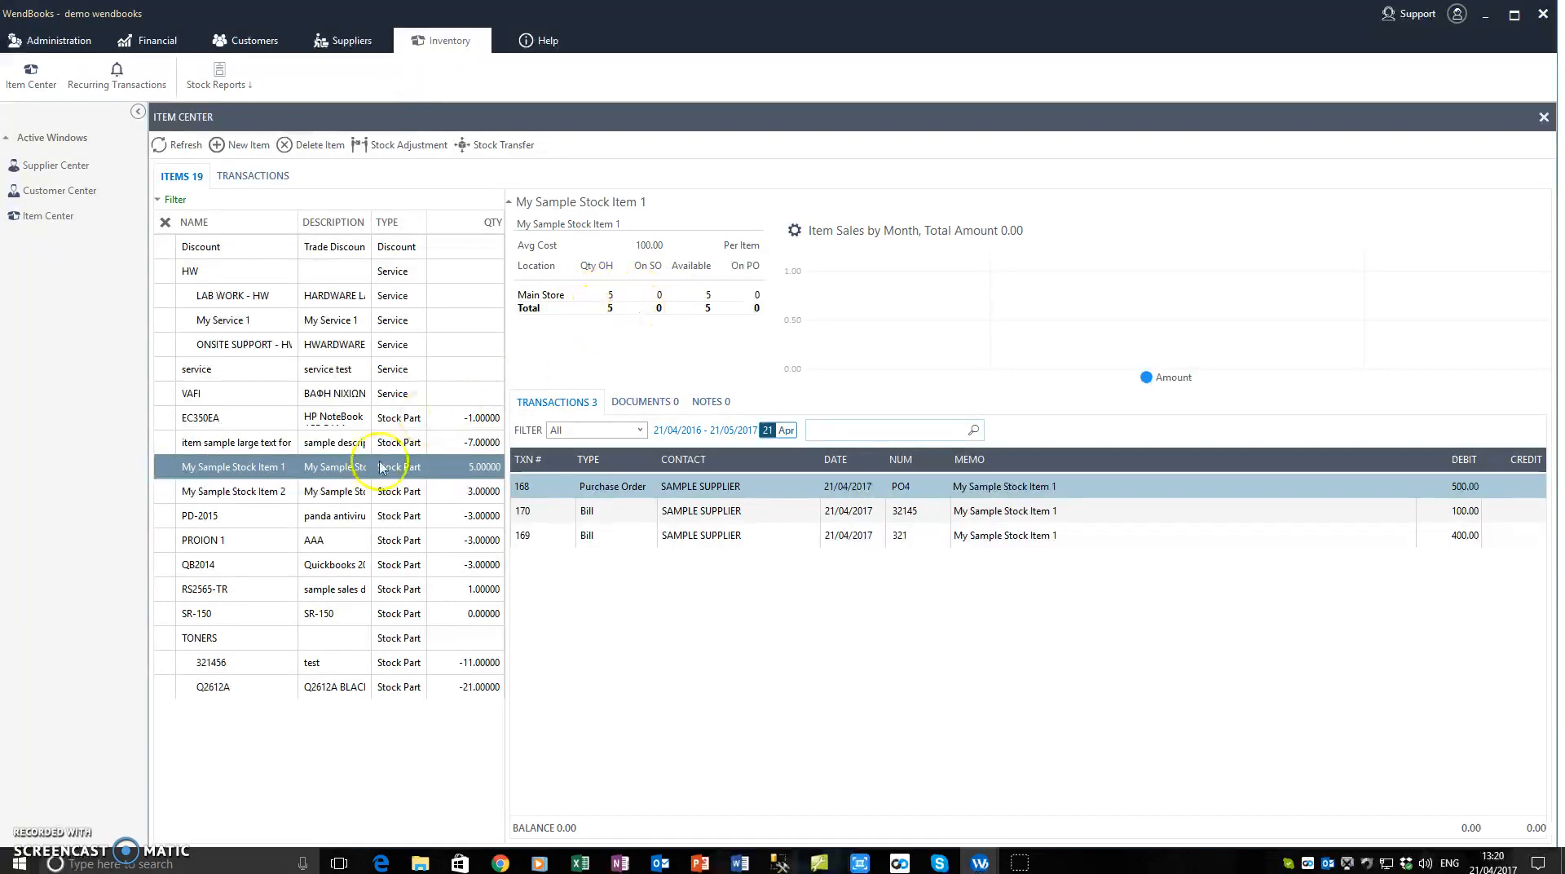
click(327, 495)
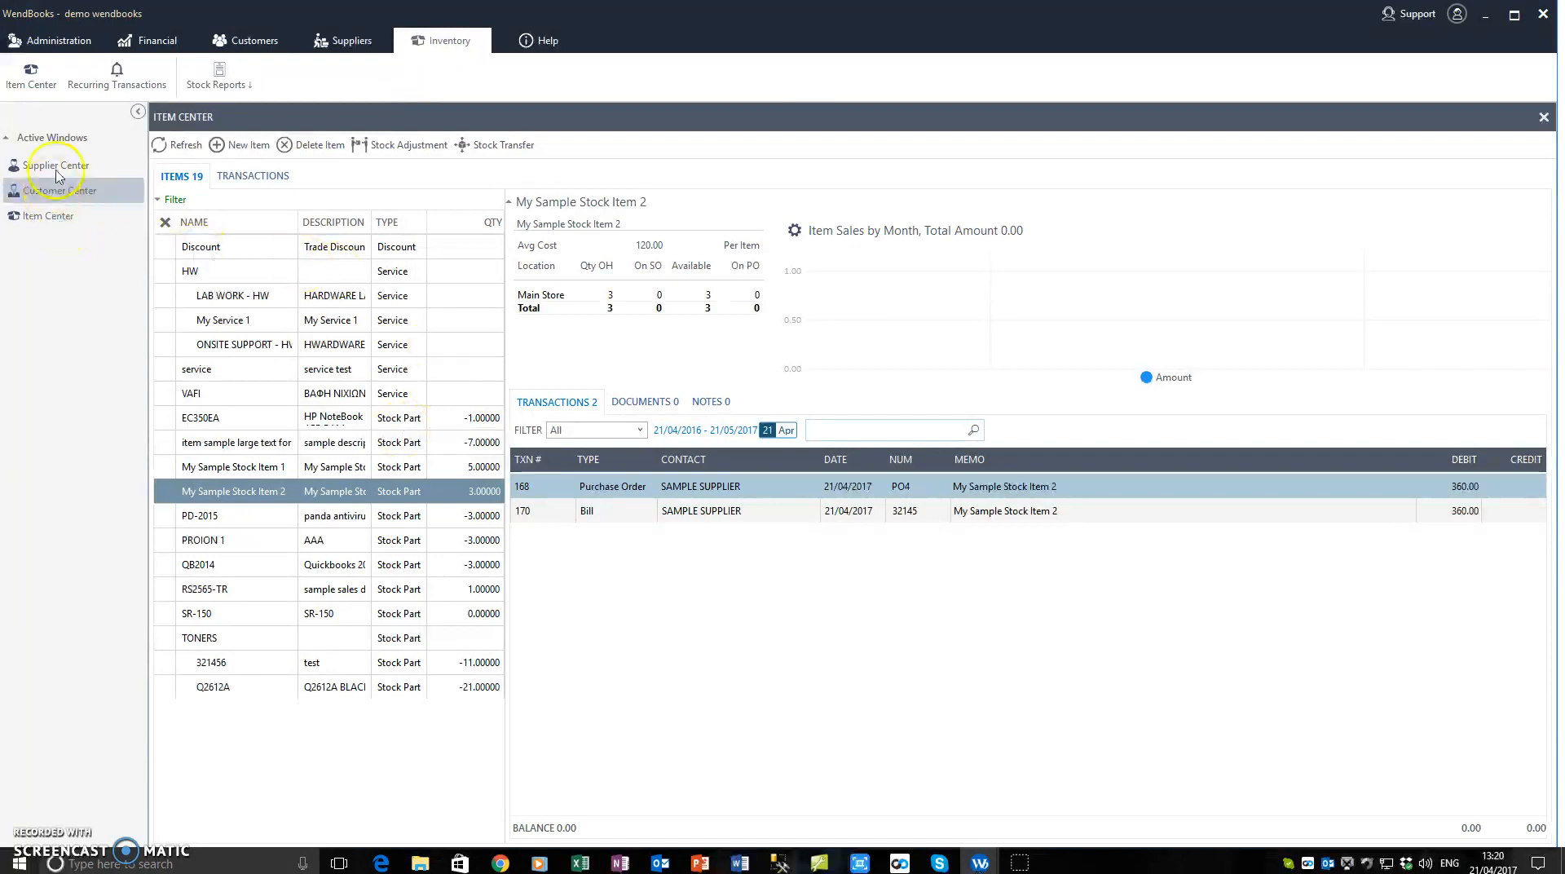
click(332, 46)
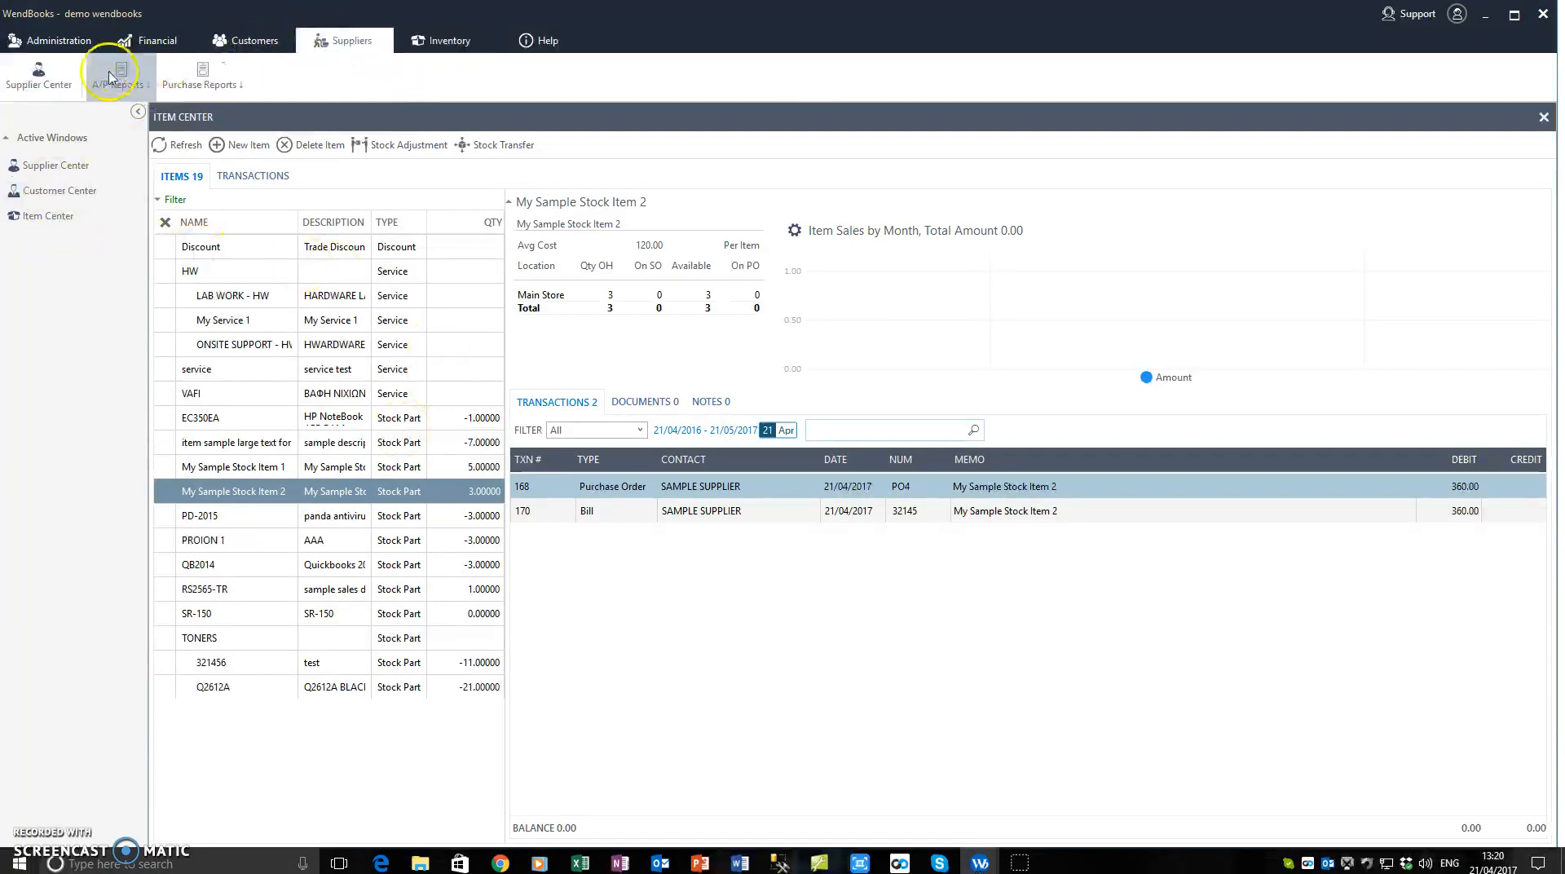
click(43, 173)
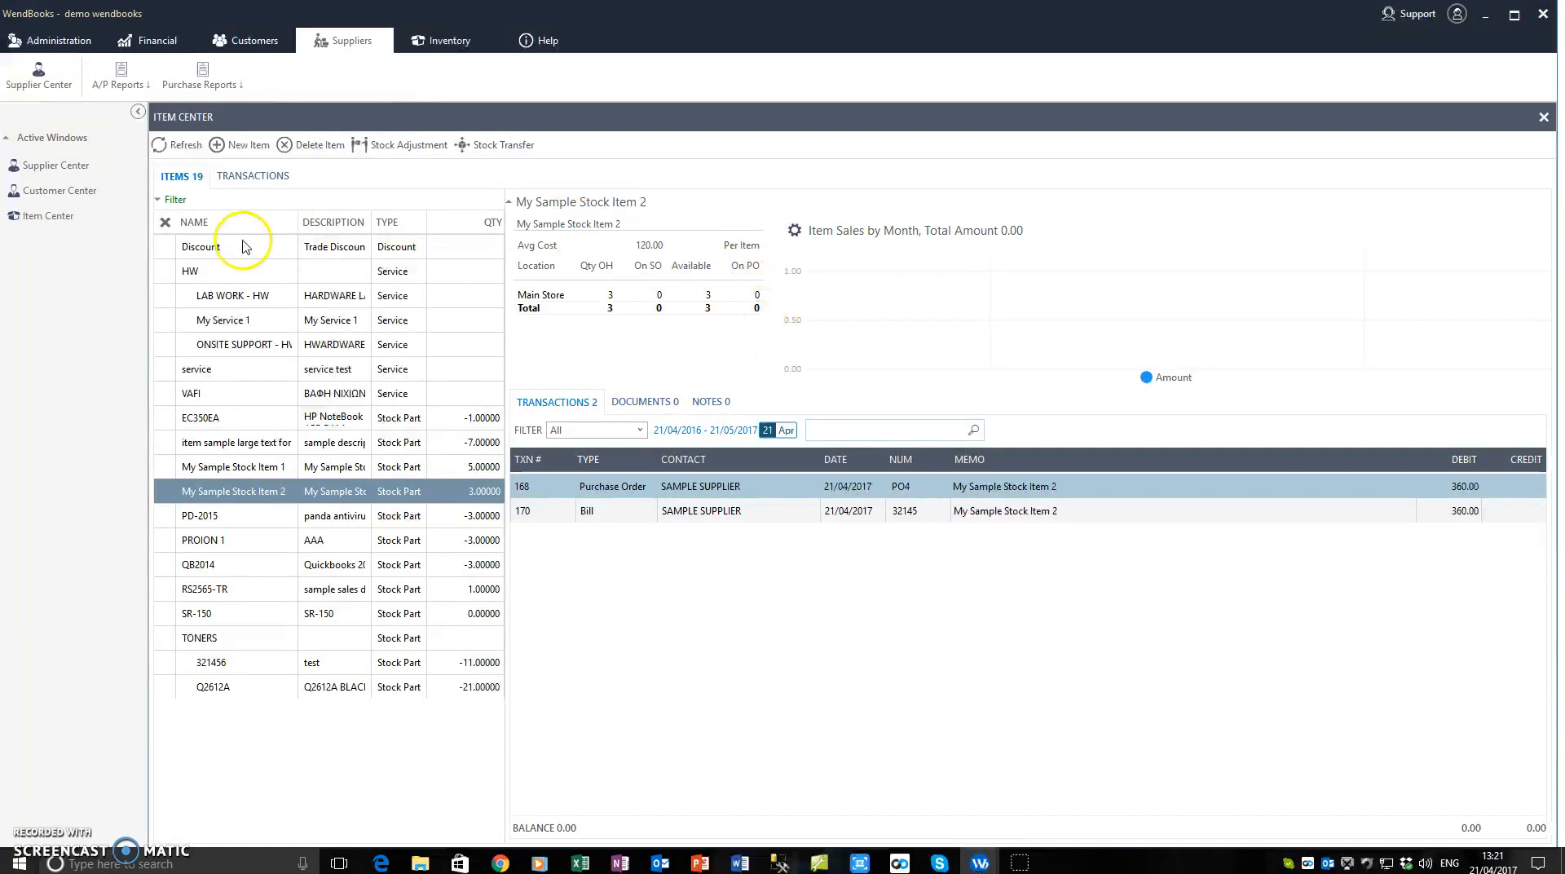
Step: Start a sales order with My Sample Stock Item 1, check the item's stock information from its line, and close the order without saving
click(244, 40)
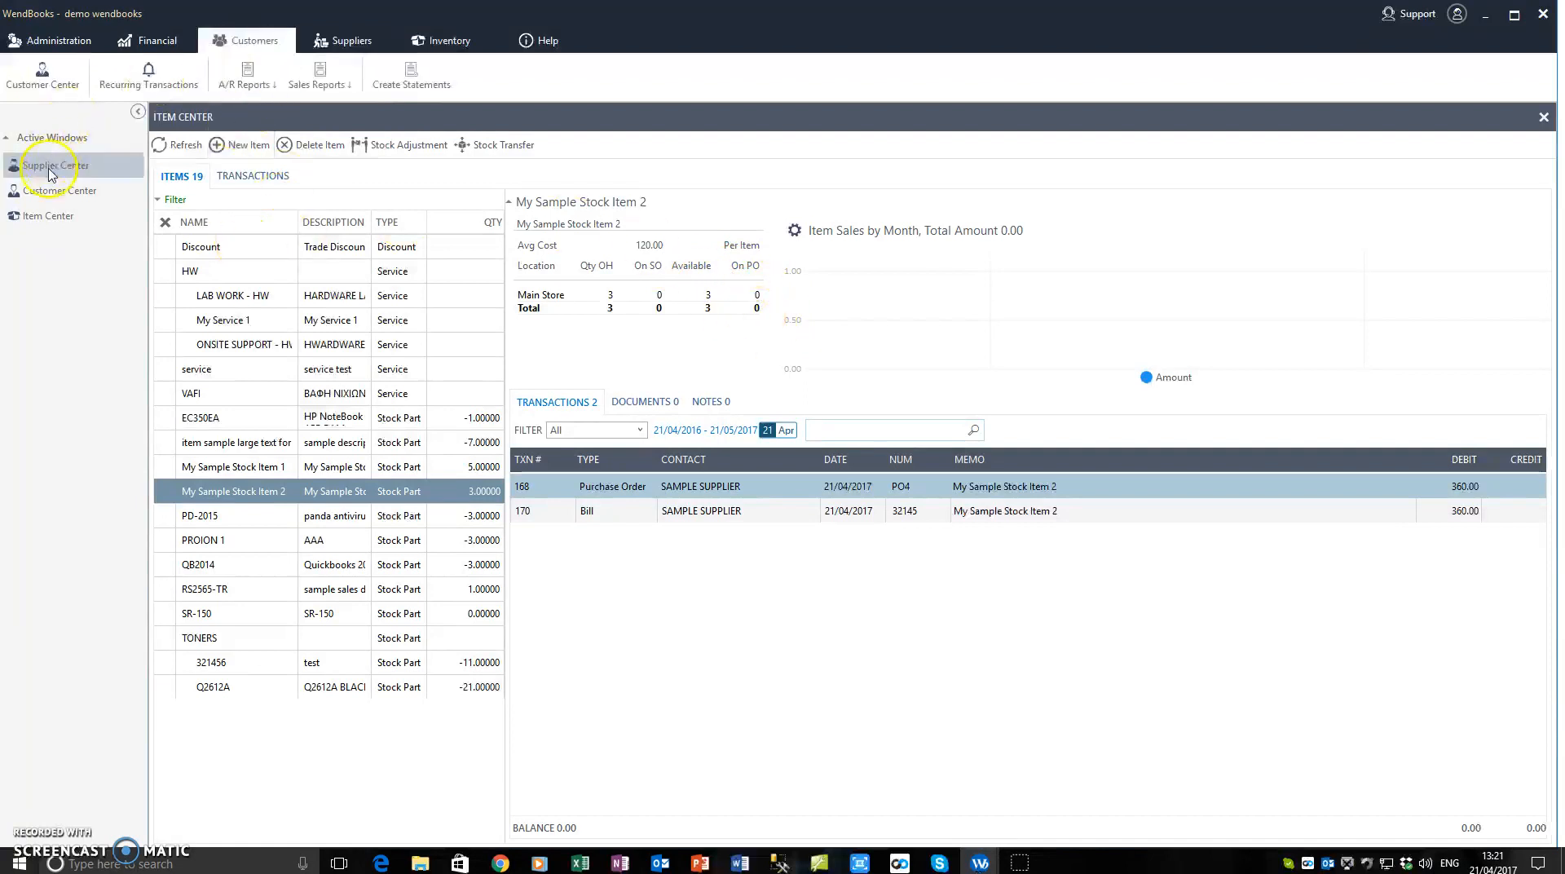
click(60, 200)
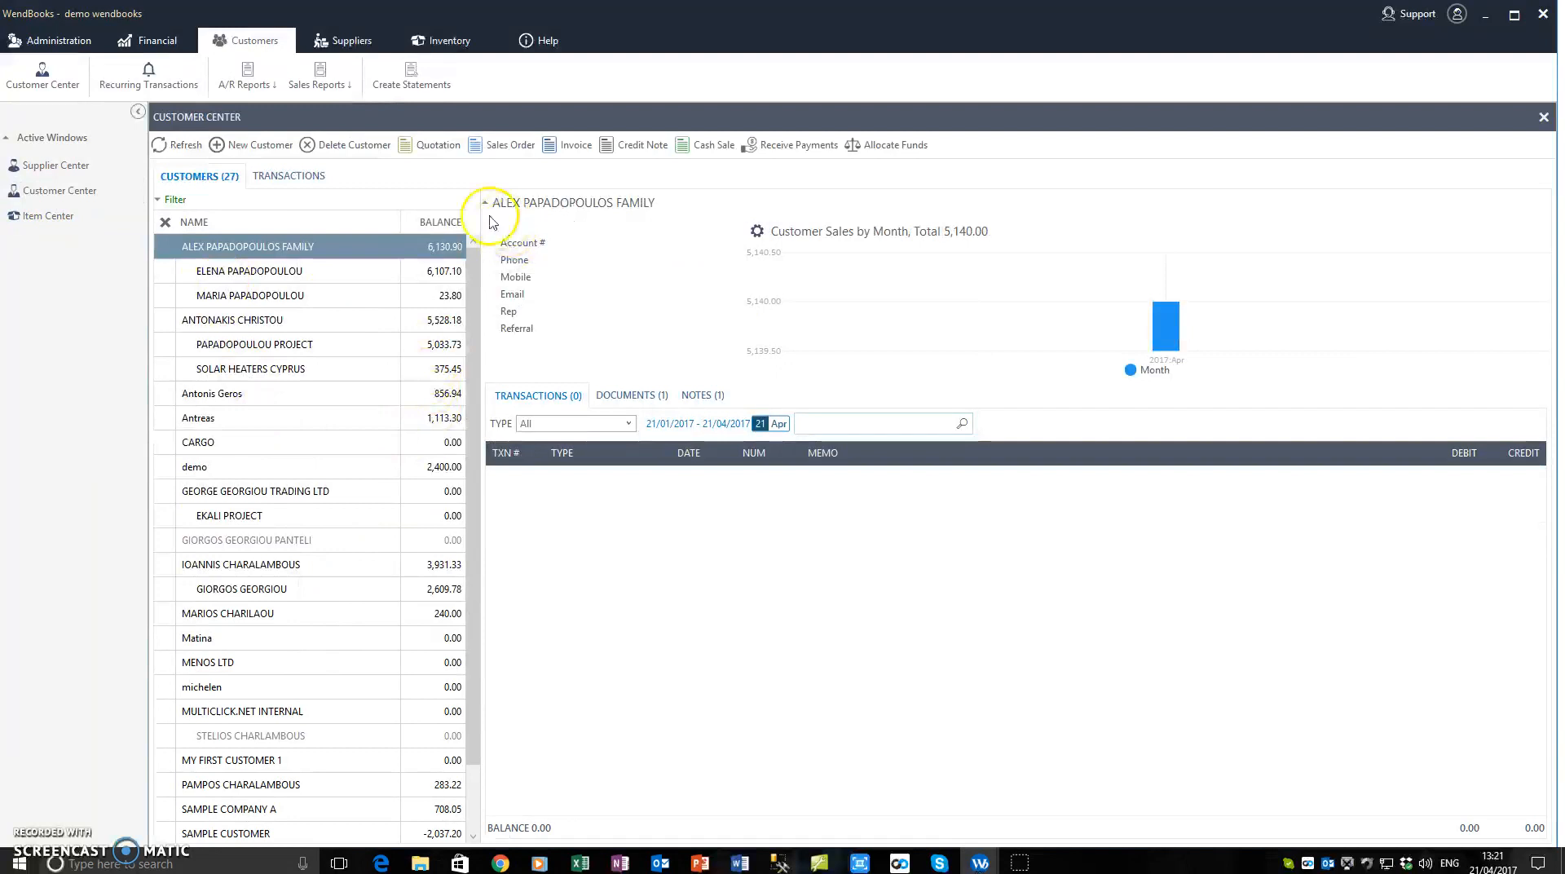
click(484, 152)
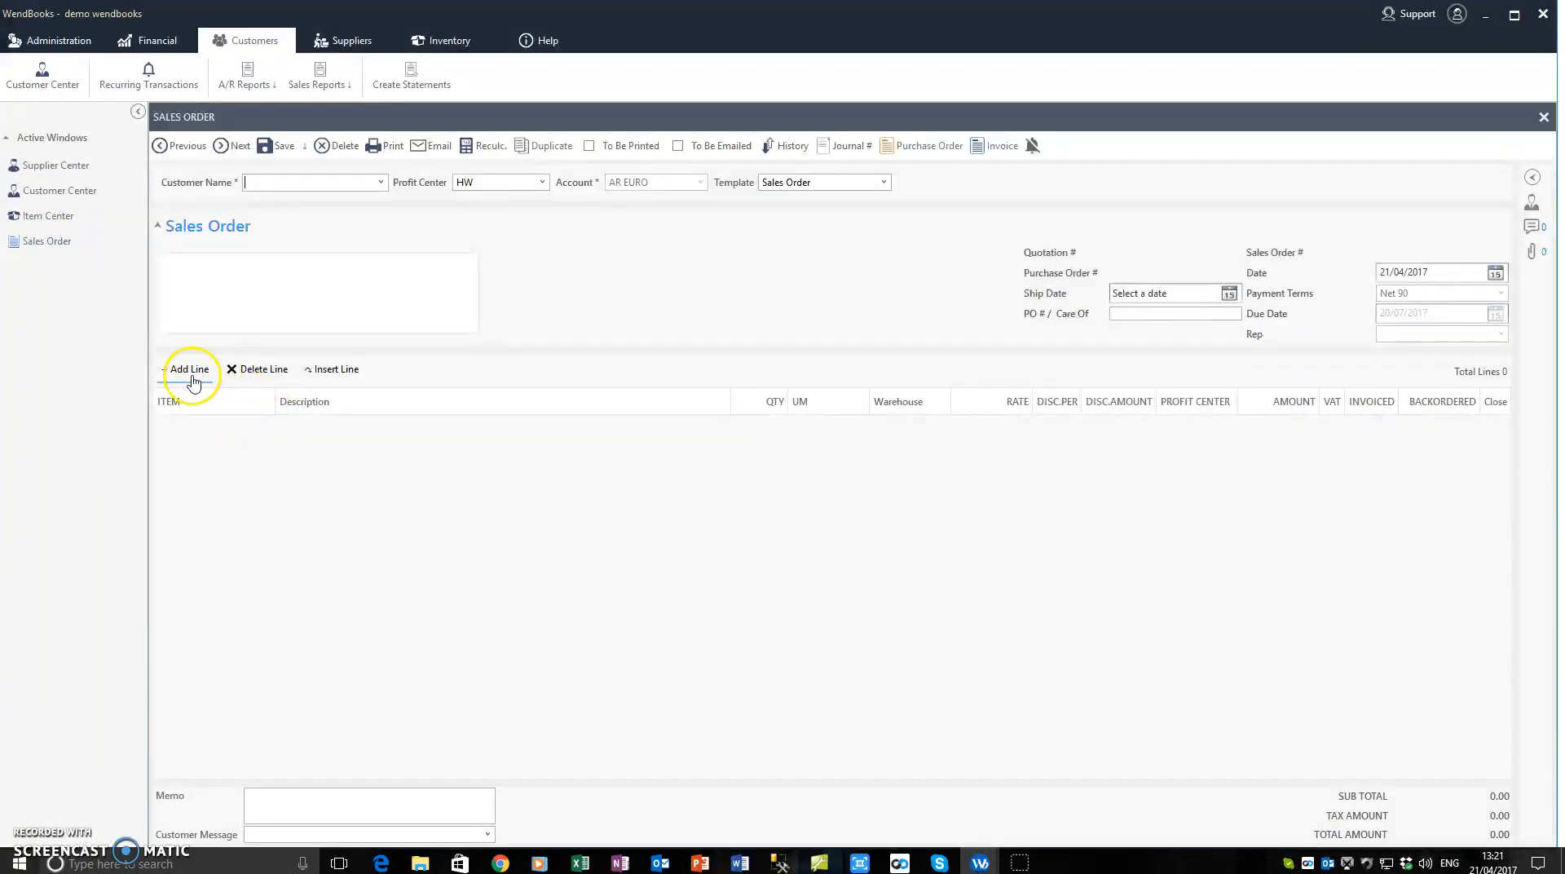
click(189, 368)
click(235, 430)
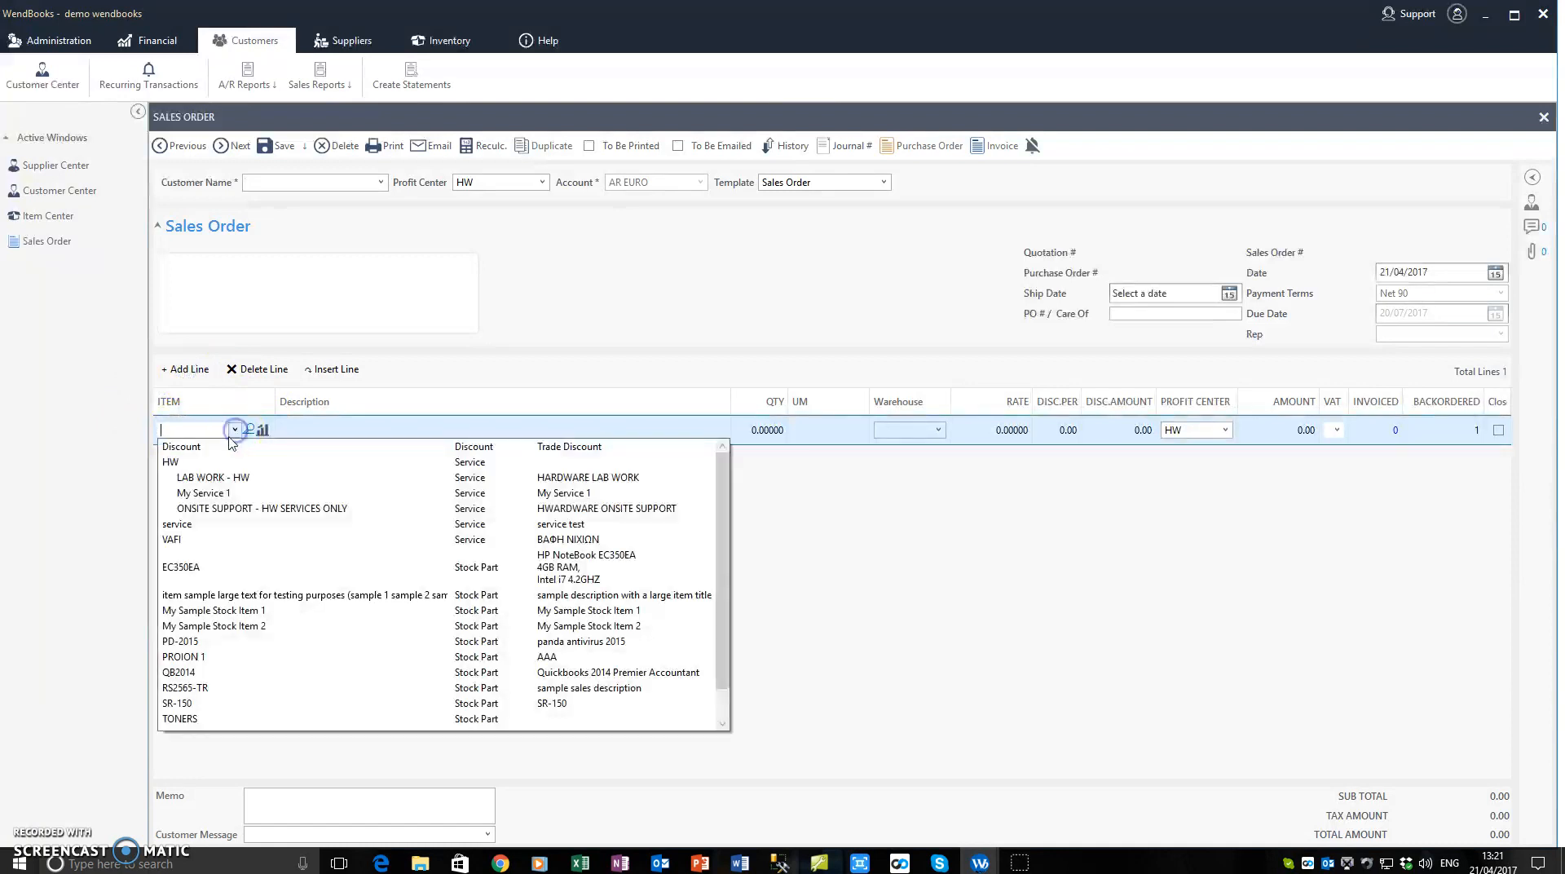
click(196, 615)
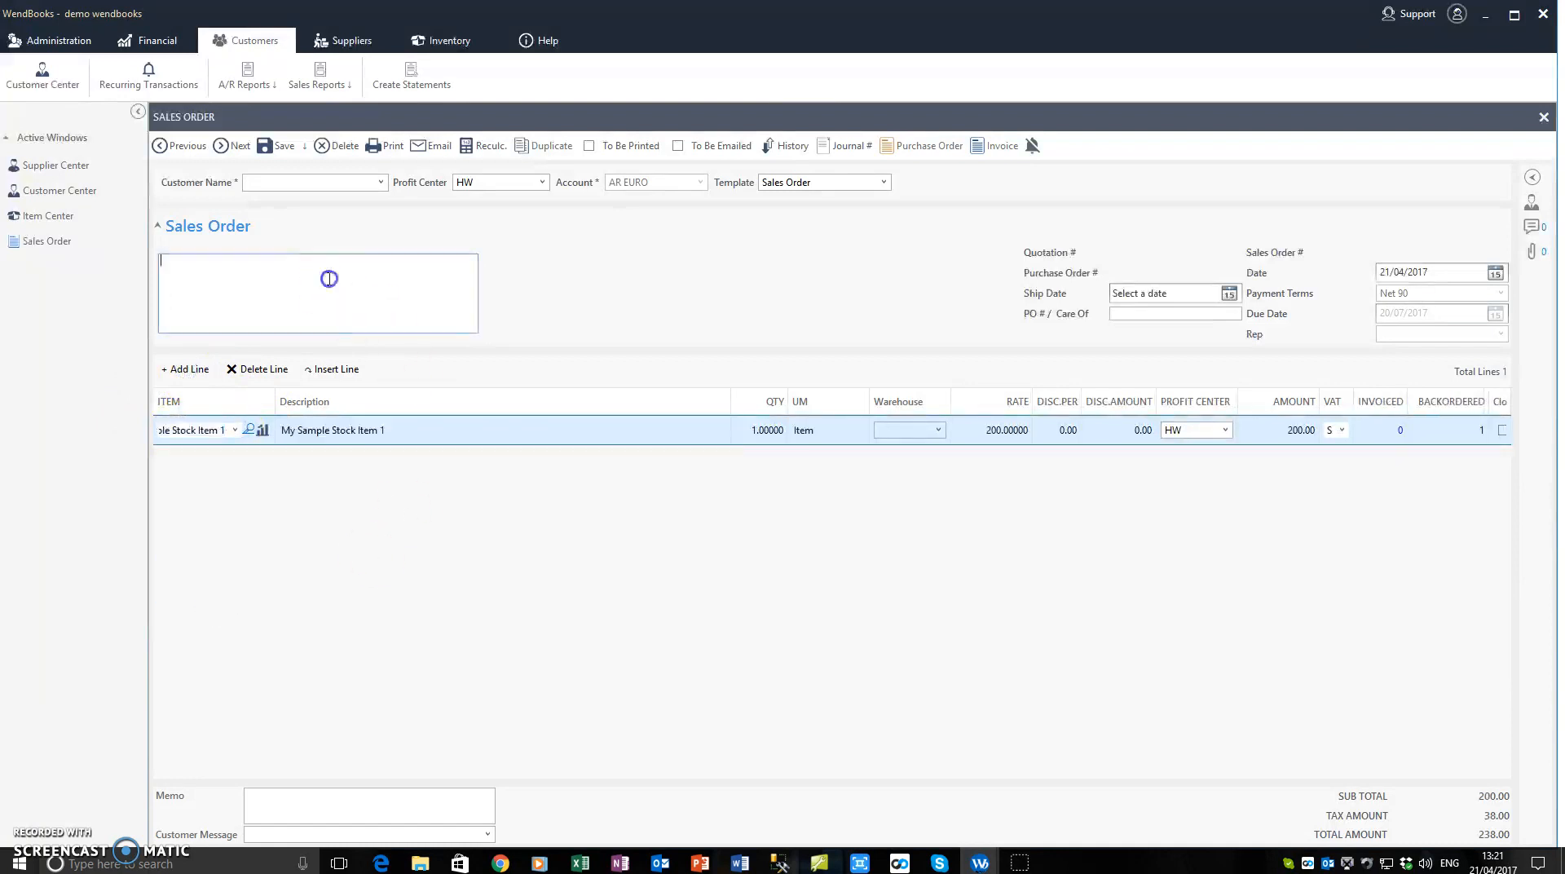
click(263, 432)
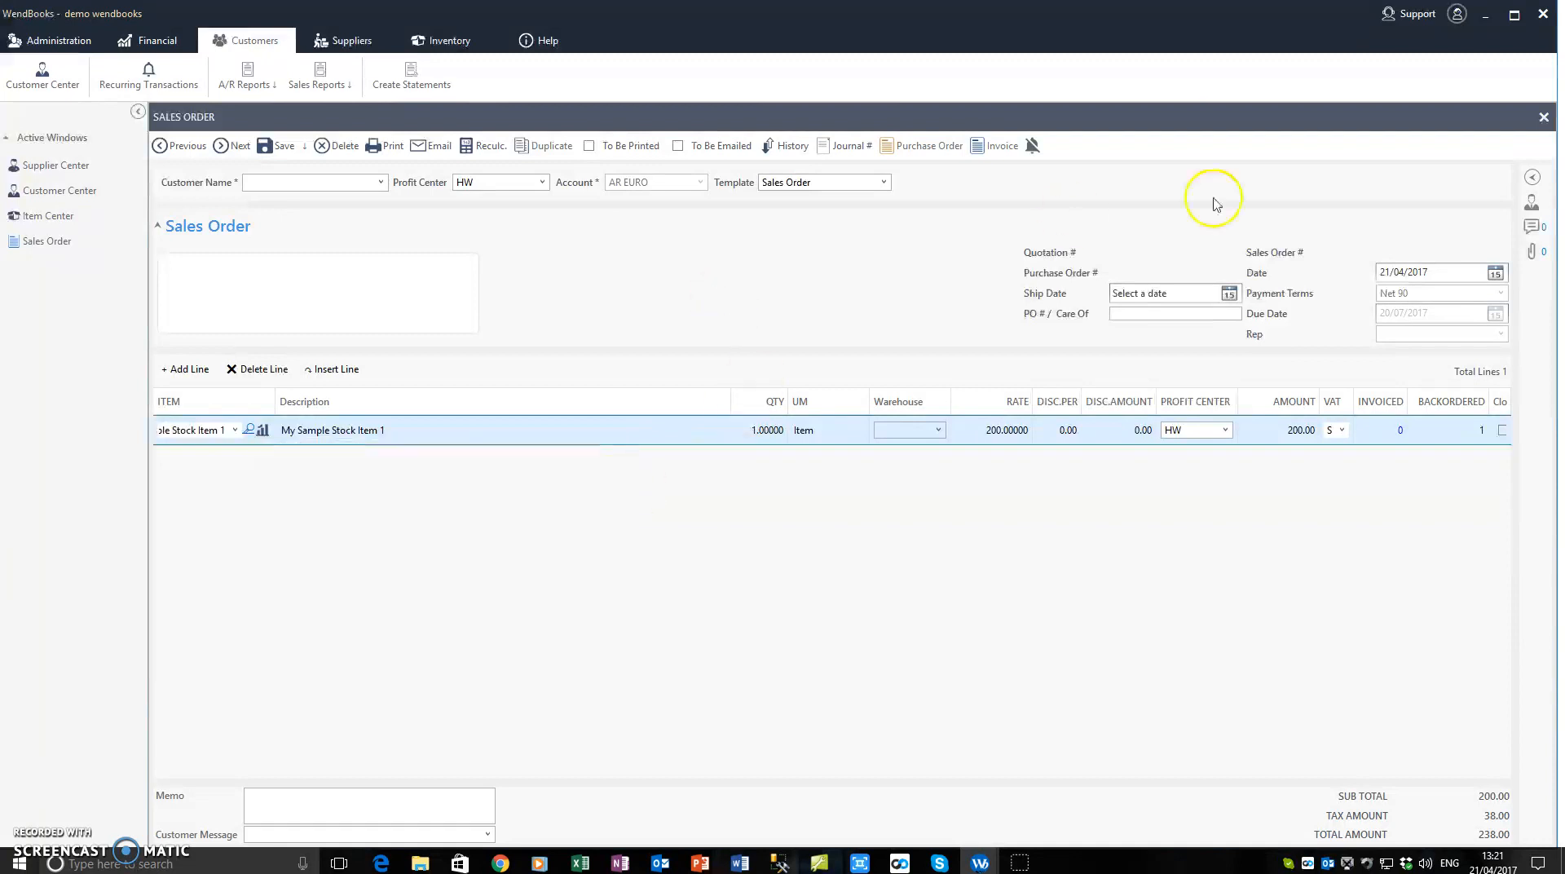
click(1543, 116)
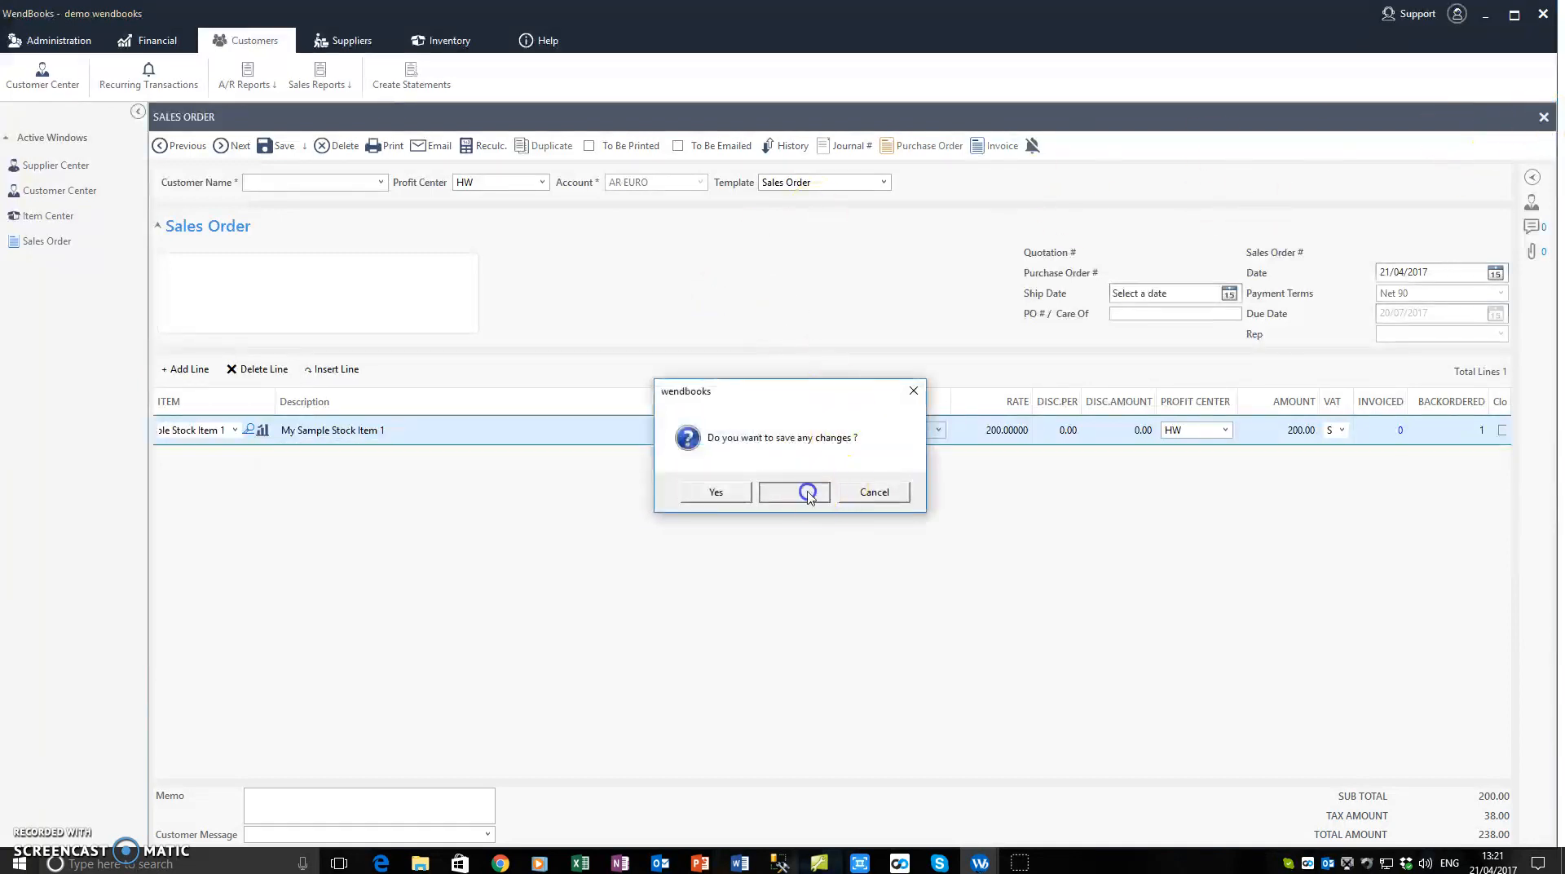
click(798, 490)
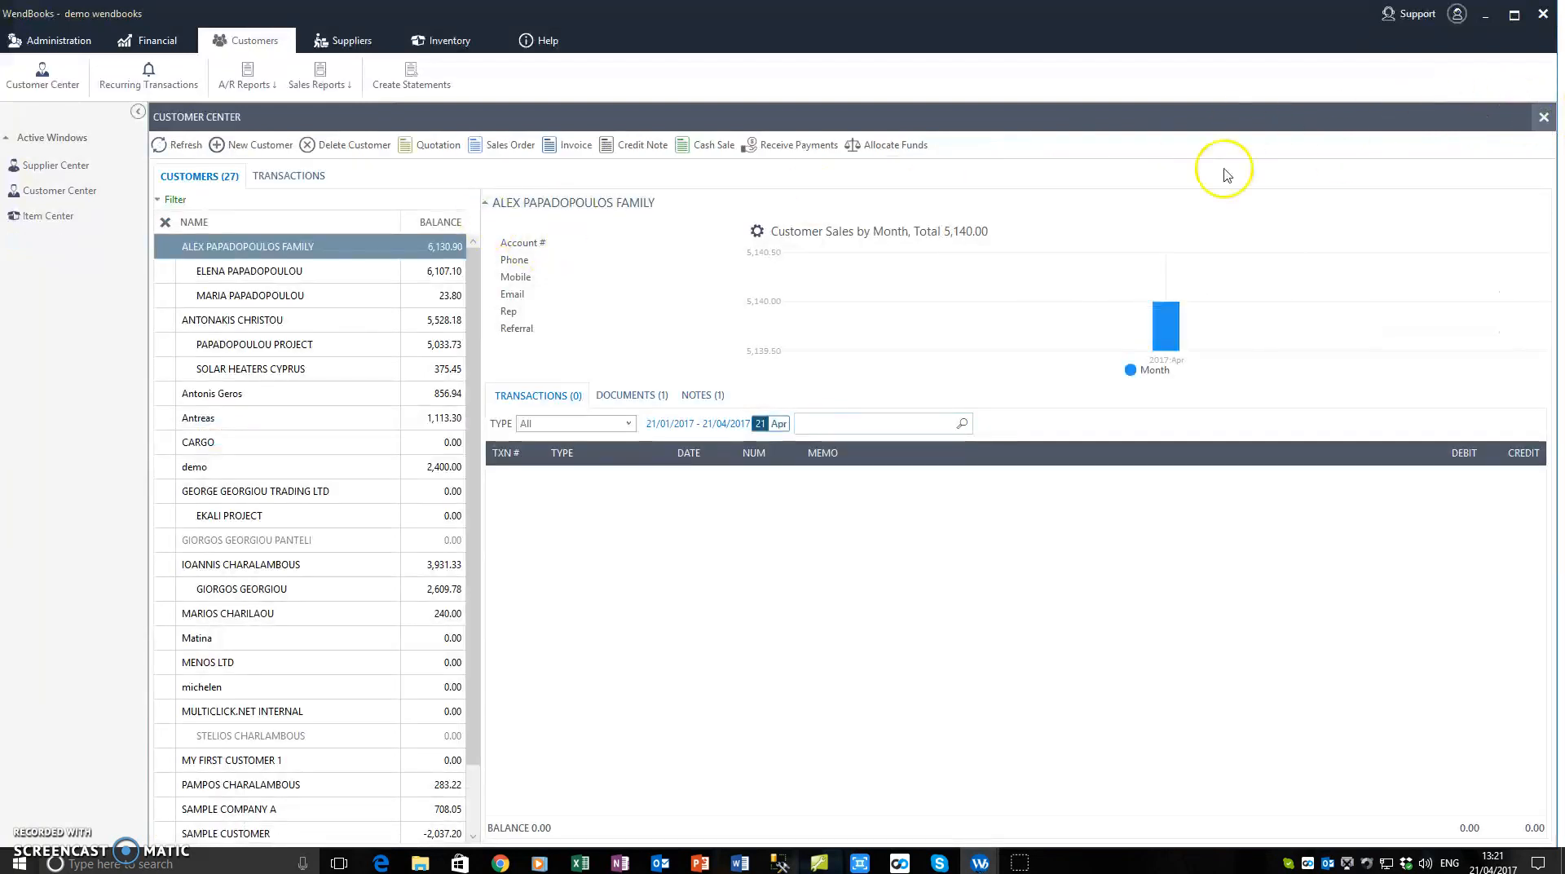